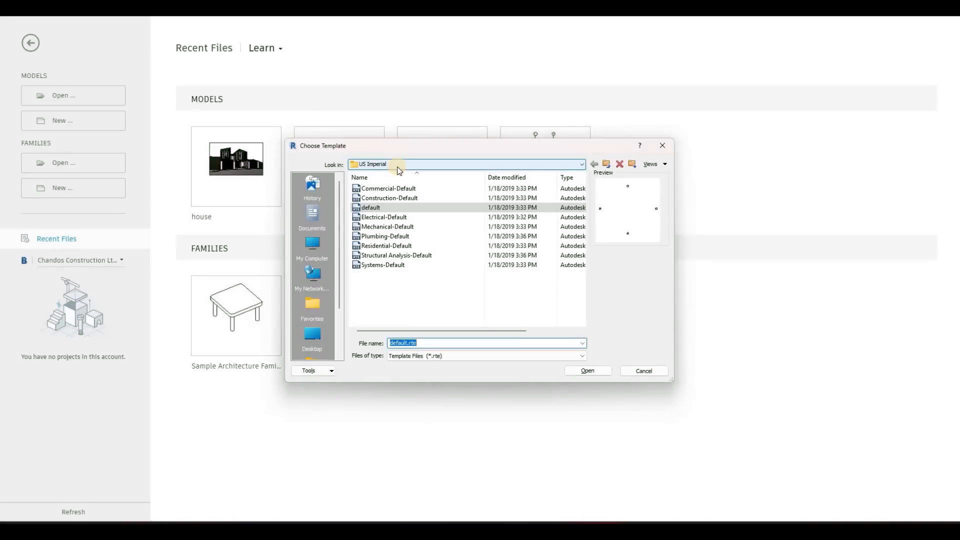
Step: Create a new project from the DefaultMetric.rte template in the US Metric templates folder
{"action": "left_click", "coordinate": [399, 167]}
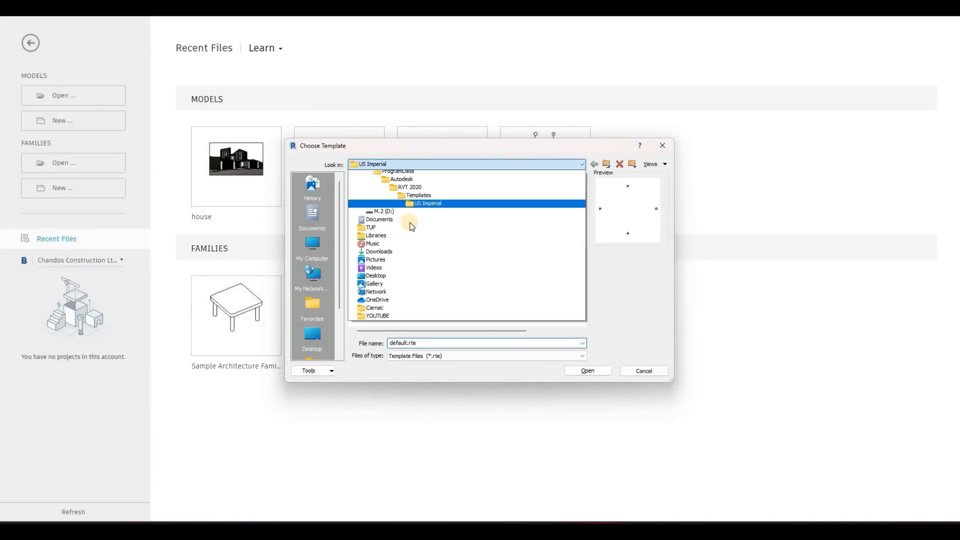
{"action": "left_click", "coordinate": [395, 222]}
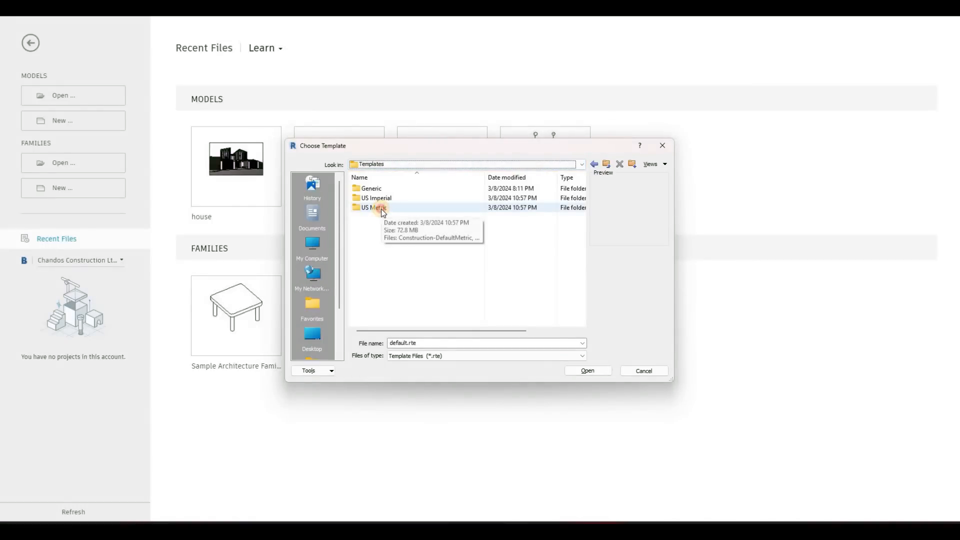
{"action": "left_click", "coordinate": [382, 210]}
{"action": "double_click", "coordinate": [384, 209]}
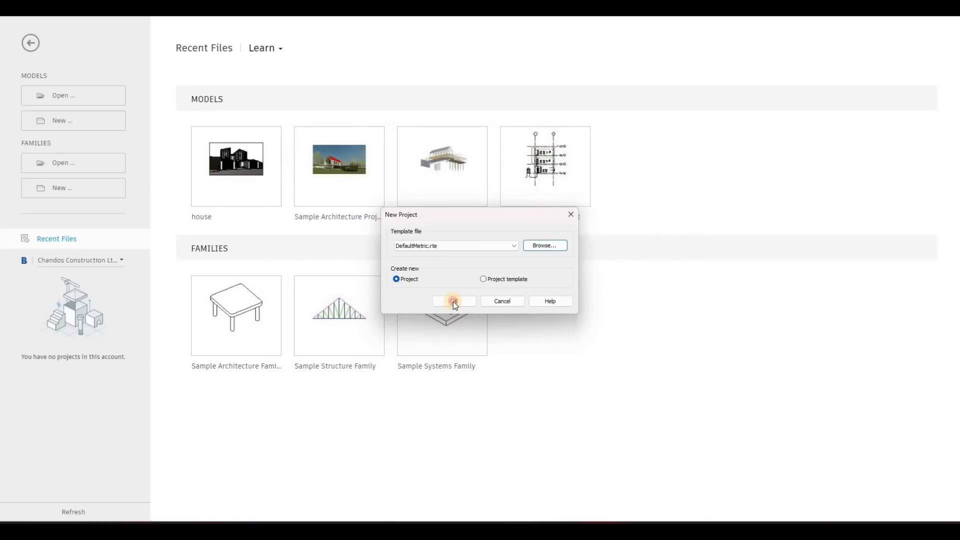
{"action": "left_click", "coordinate": [453, 302]}
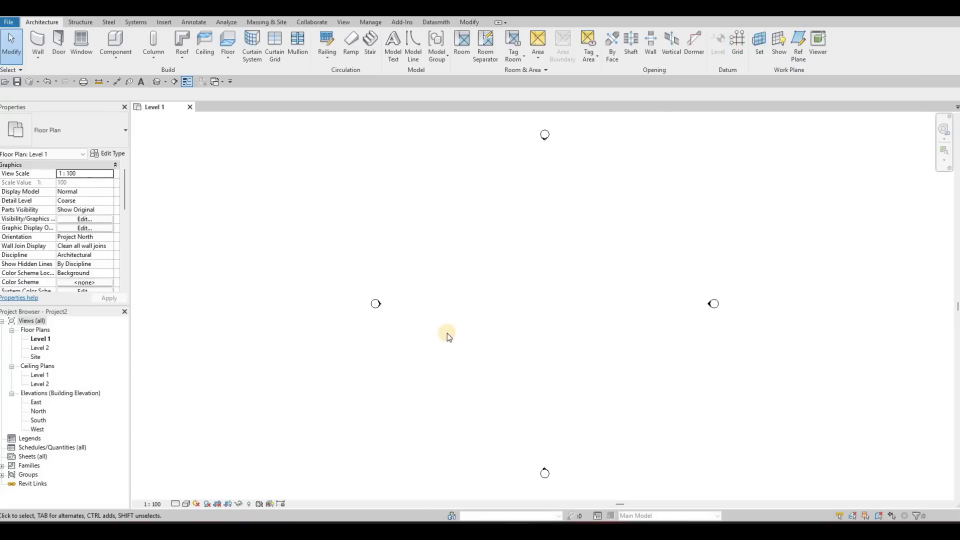
Step: Draw a vertical grid line in the Level 1 floor plan, between the west and east elevation markers, with its bubble at the upper end
{"action": "key", "text": "g"}
{"action": "key", "text": "r"}
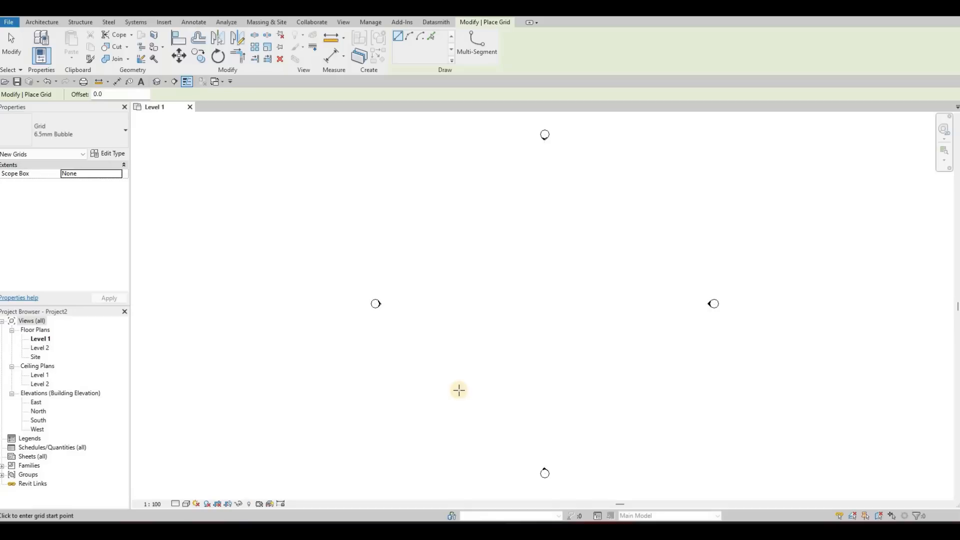
{"action": "left_click", "coordinate": [439, 450]}
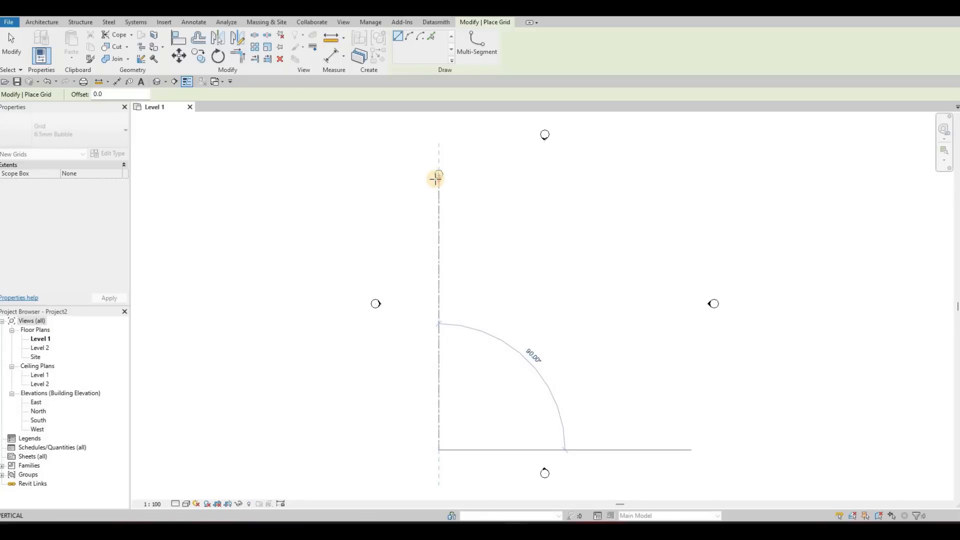
{"action": "left_click", "coordinate": [438, 176]}
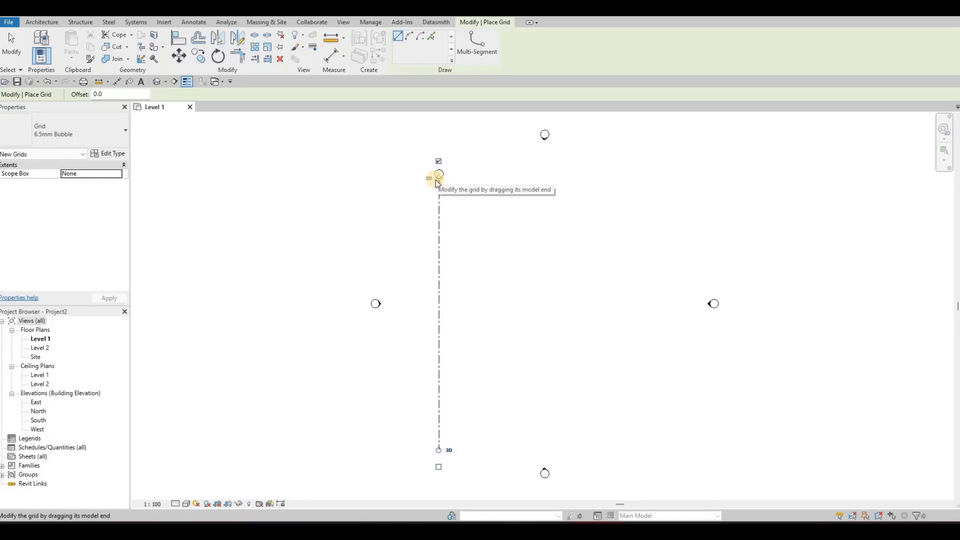
{"action": "key", "text": "Escape"}
{"action": "key", "text": "Escape"}
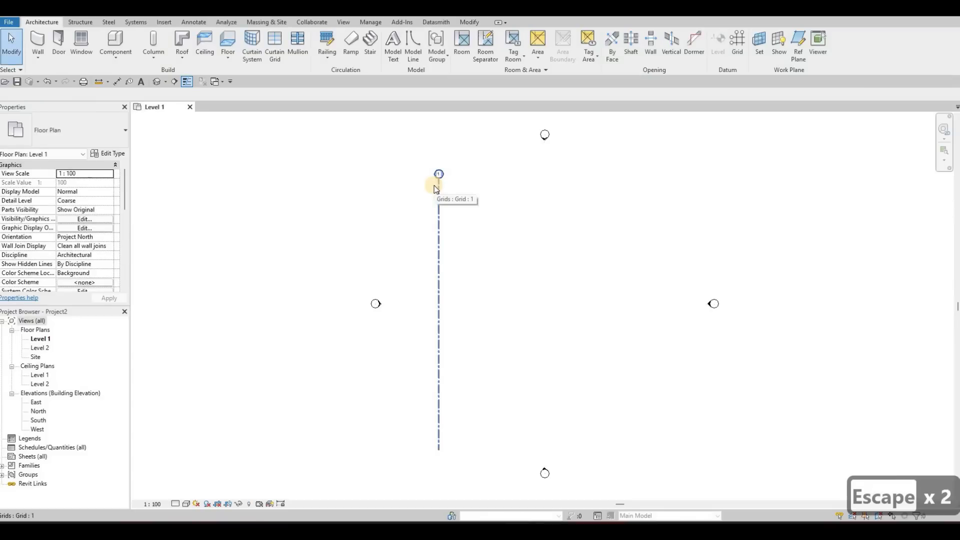
Step: Check the length format in the Project Units settings without changing anything
{"action": "key", "text": "u"}
{"action": "key", "text": "n"}
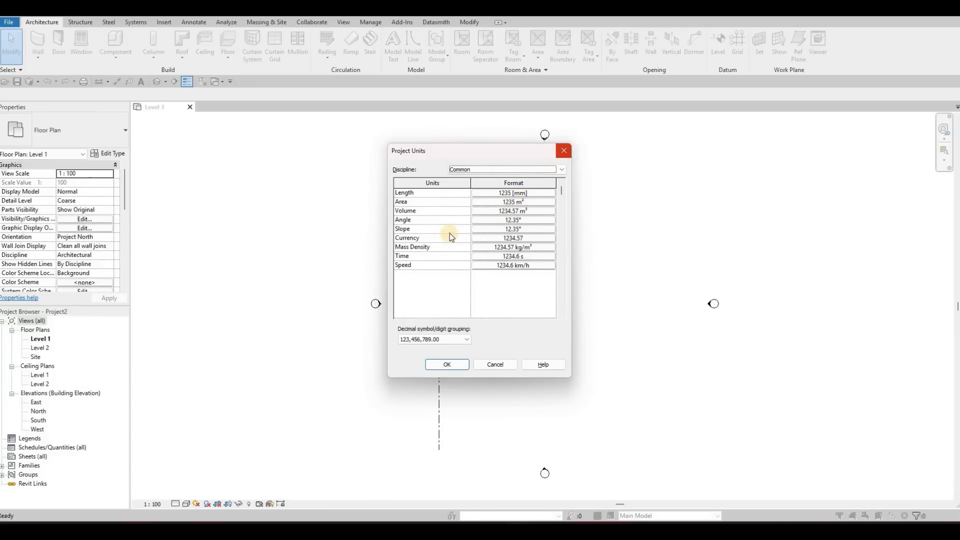
{"action": "key", "text": "Escape"}
{"action": "key", "text": "Escape"}
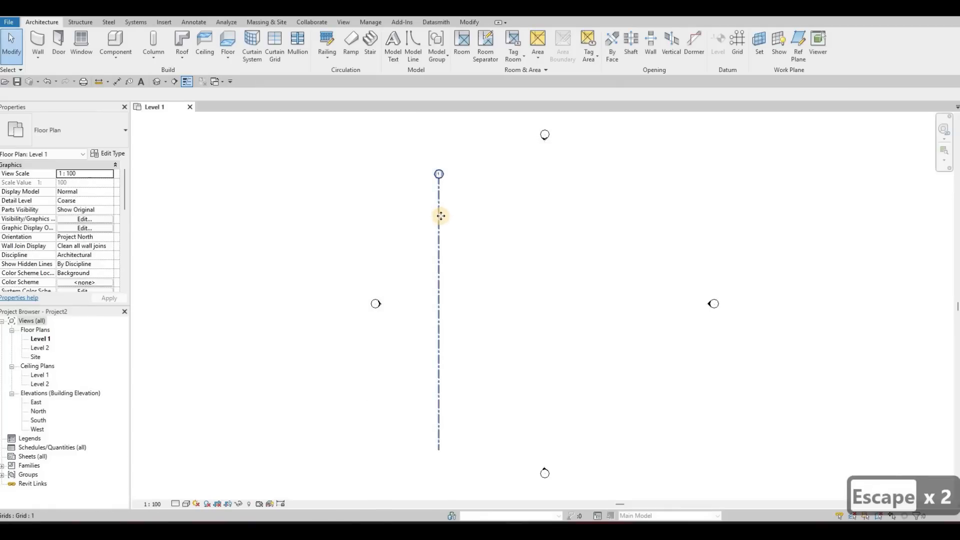
Step: Copy the vertical grid line 1880 mm to the right with multiple copies enabled
{"action": "left_click", "coordinate": [440, 213]}
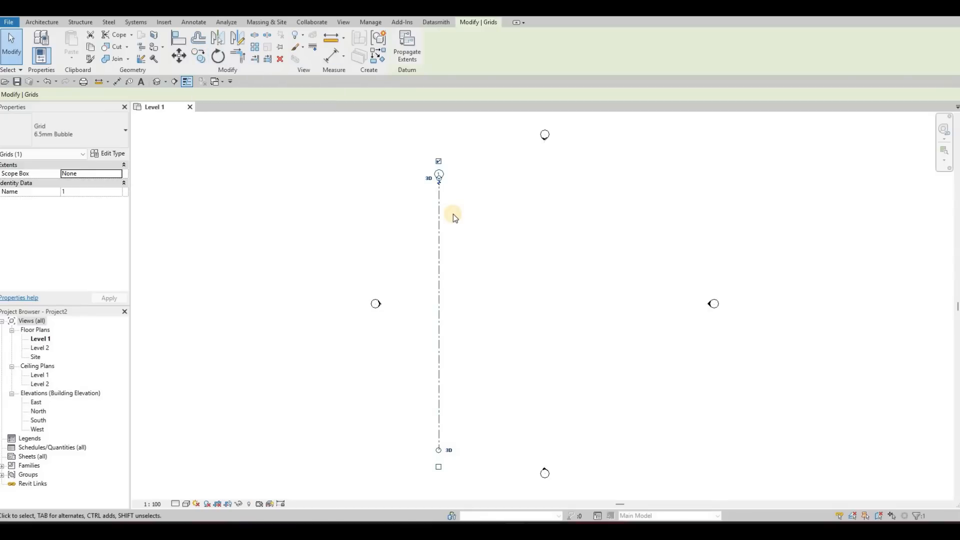
{"action": "key", "text": "c"}
{"action": "key", "text": "o"}
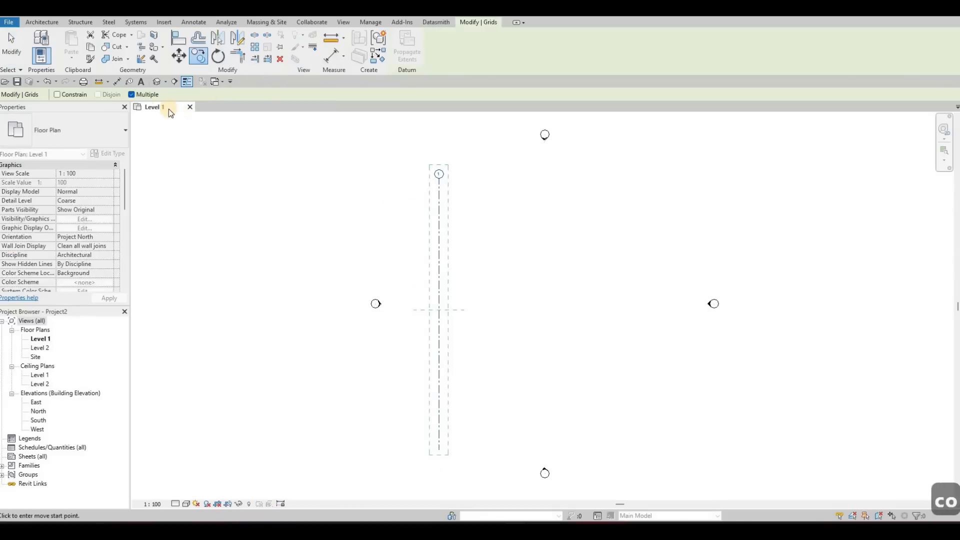
{"action": "left_click", "coordinate": [131, 95]}
{"action": "left_click", "coordinate": [131, 95]}
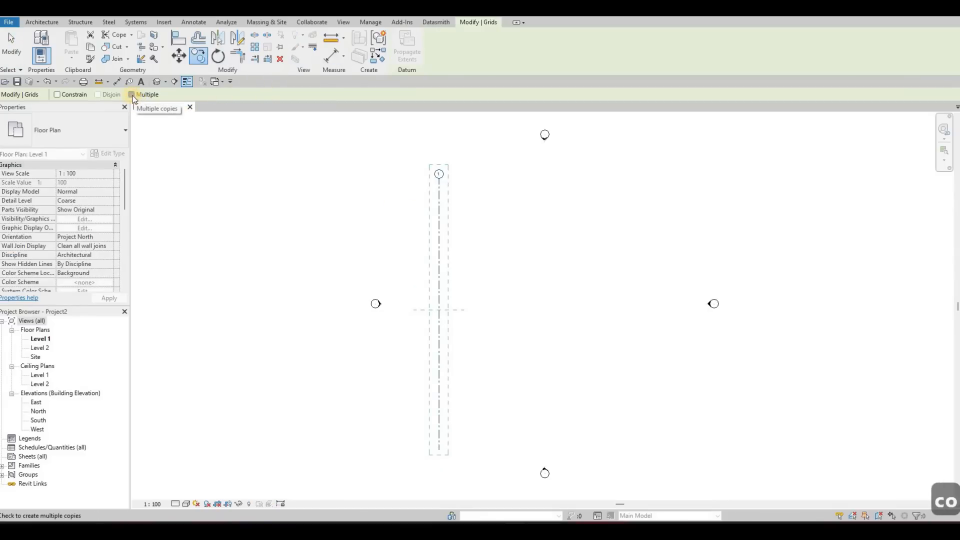
{"action": "left_click", "coordinate": [439, 206]}
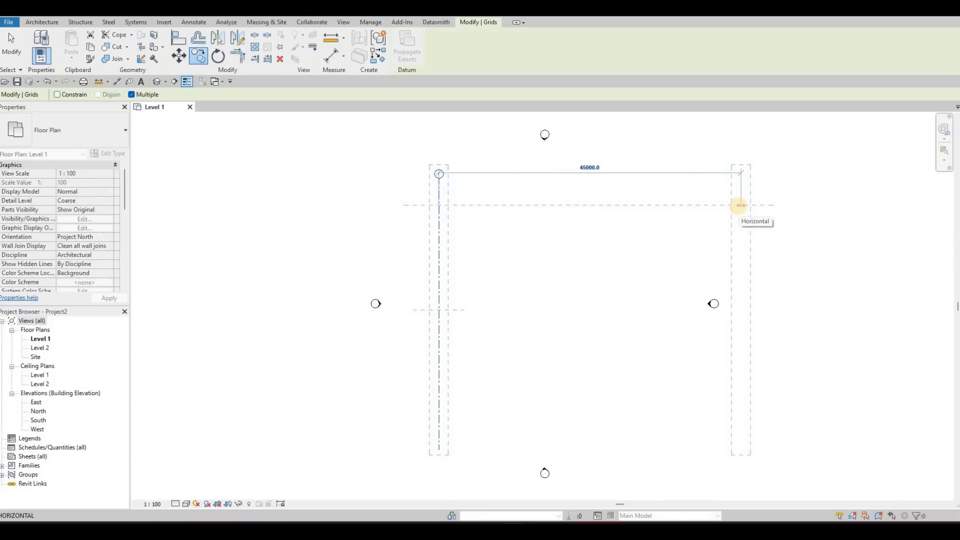
{"action": "type", "text": "1880"}
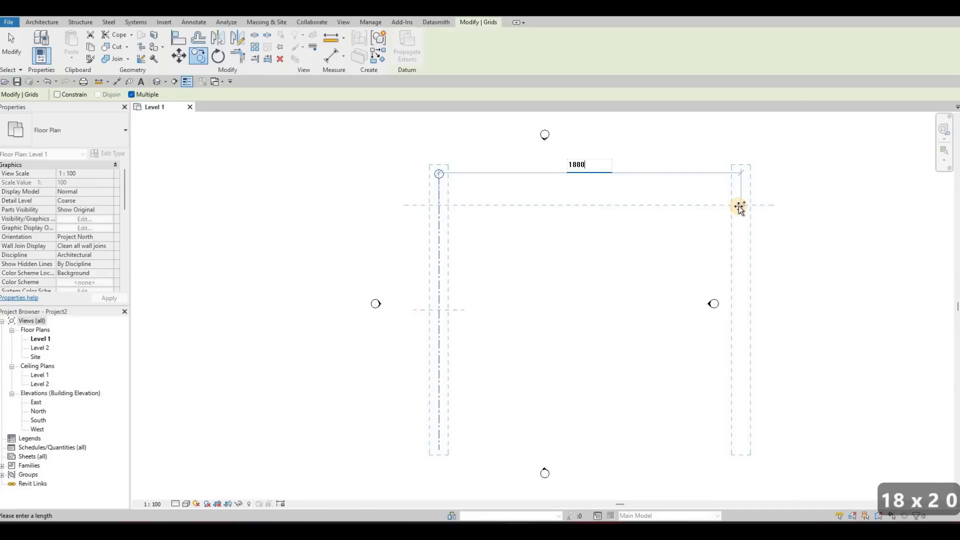
{"action": "key", "text": "Return"}
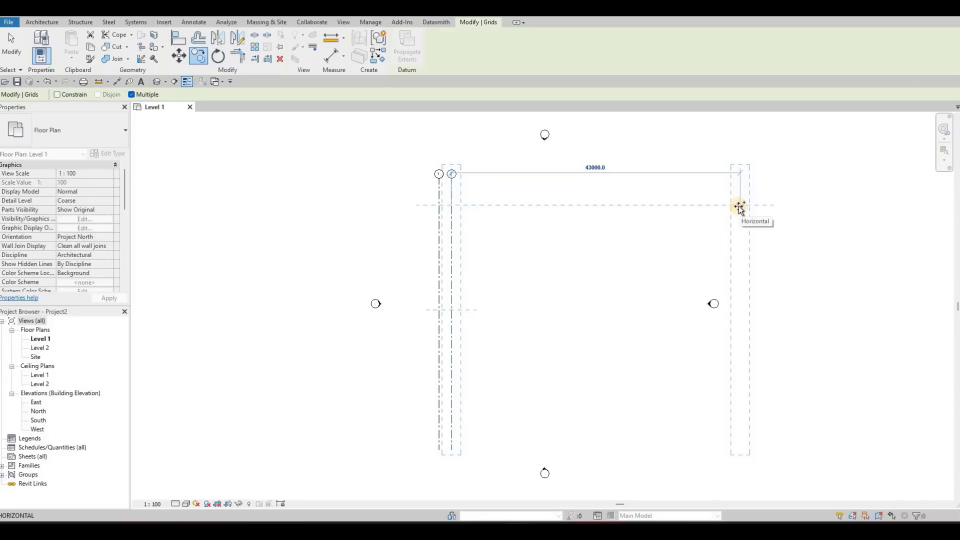
Step: Place another grid line copy 4160 mm to the right of grid 2
{"action": "type", "text": "5"}
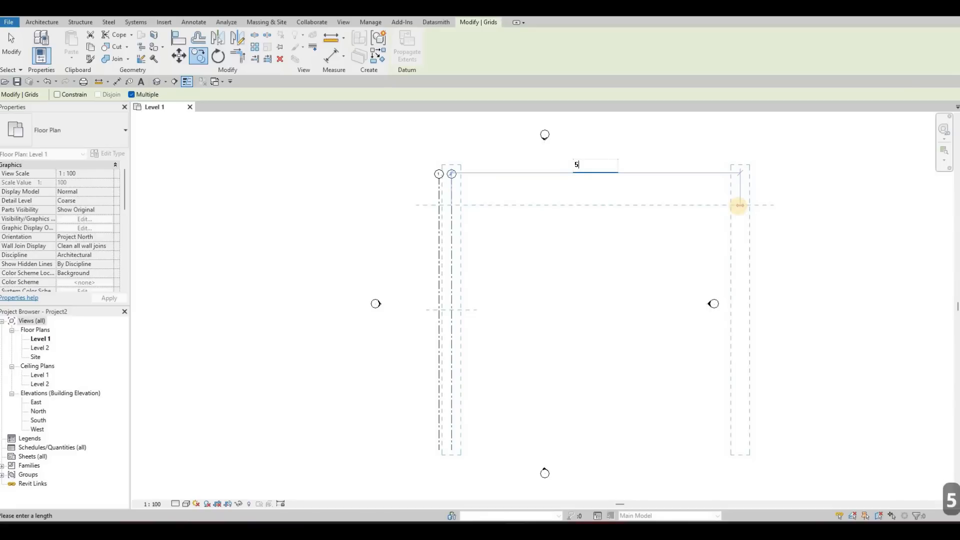
{"action": "type", "text": "260"}
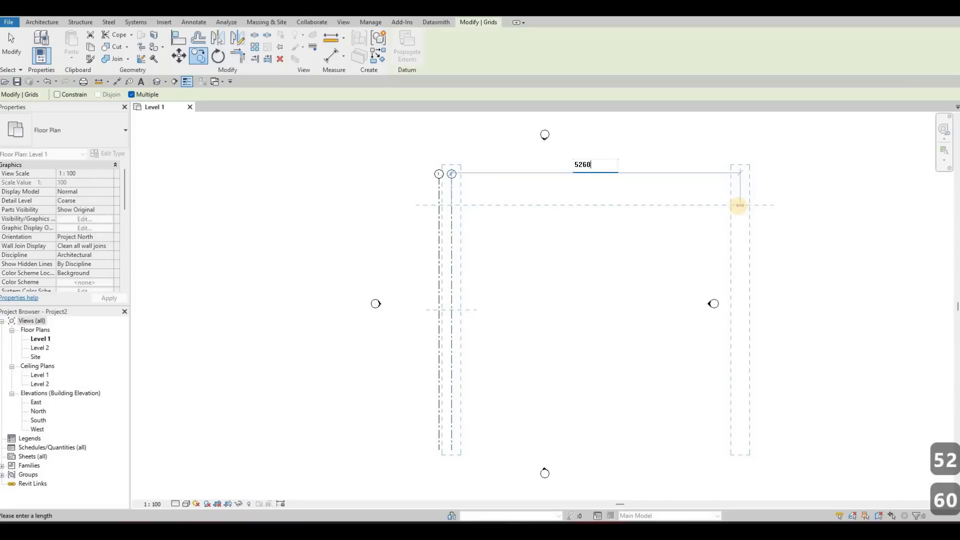
{"action": "key", "text": "BackSpace"}
{"action": "key", "text": "BackSpace"}
{"action": "key", "text": "BackSpace"}
{"action": "key", "text": "BackSpace"}
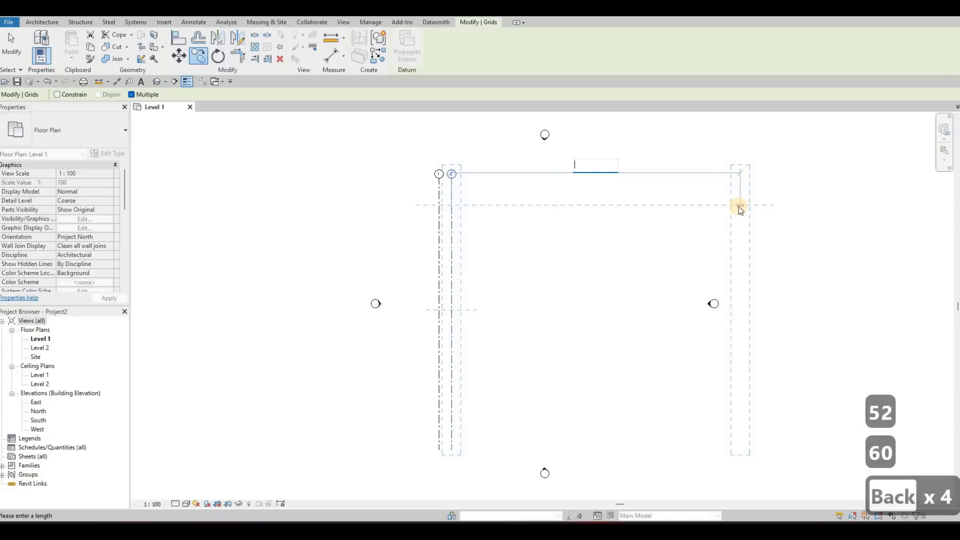
{"action": "type", "text": "4160"}
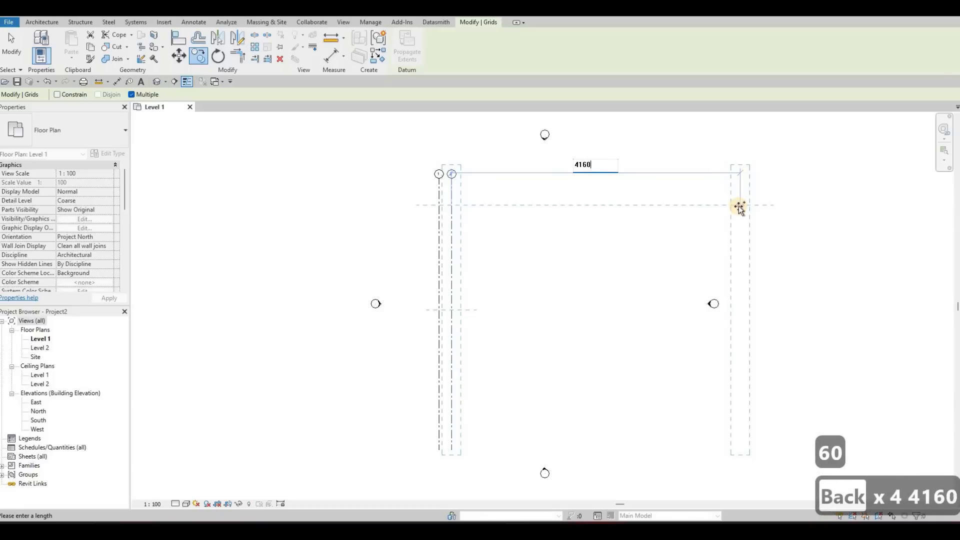
{"action": "key", "text": "Return"}
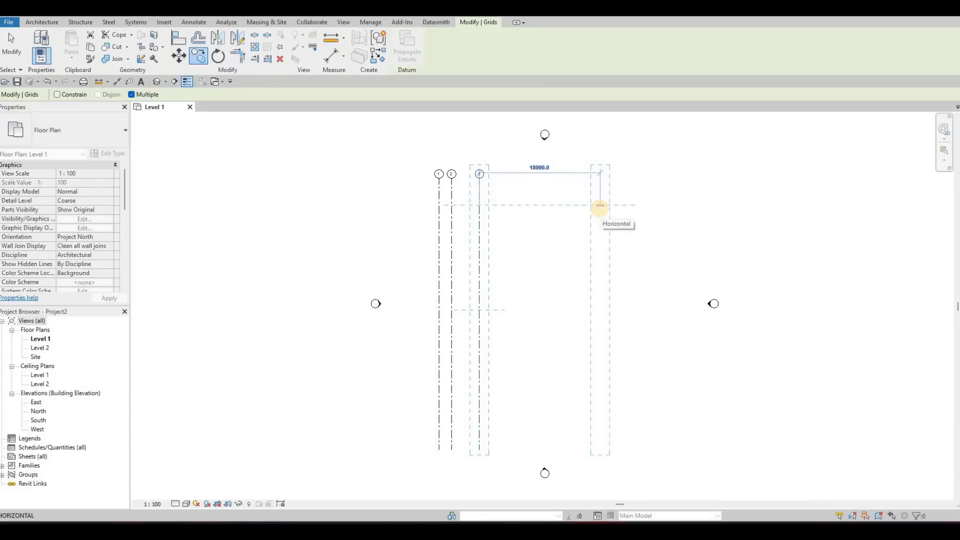
Step: Place two more vertical grid line copies, 1830 mm to the right of grid 3 and another 1970 mm beyond that
{"action": "type", "text": "18"}
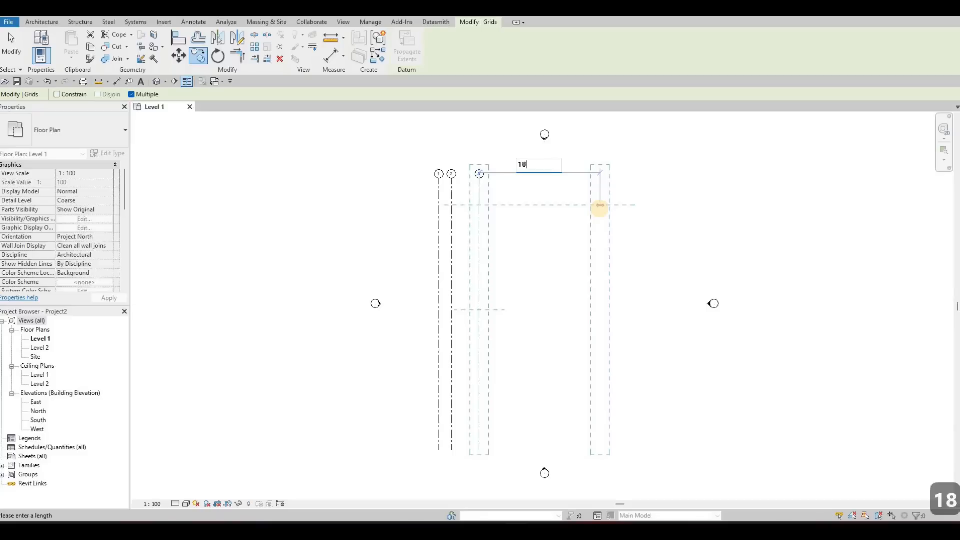
{"action": "type", "text": "30"}
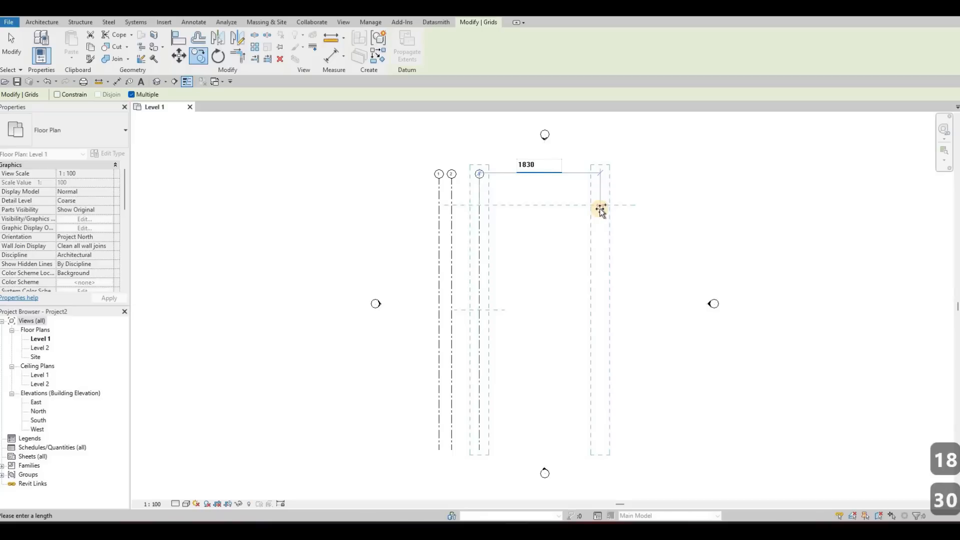
{"action": "key", "text": "Return"}
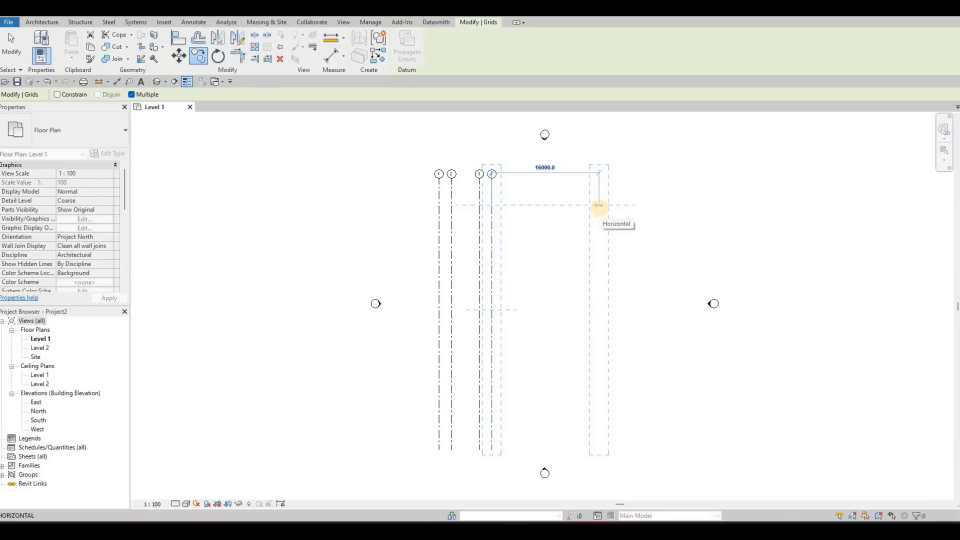
{"action": "type", "text": "19"}
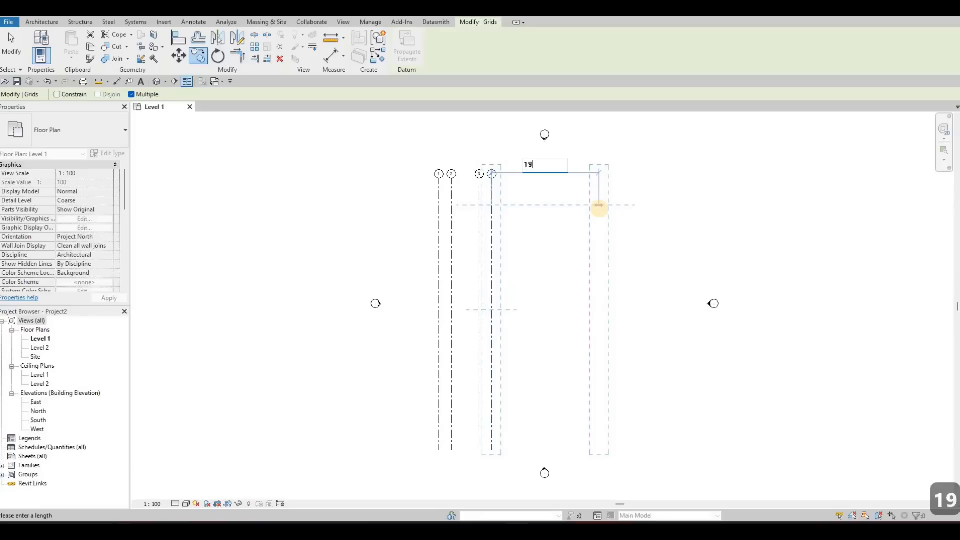
{"action": "type", "text": "70"}
{"action": "key", "text": "Return"}
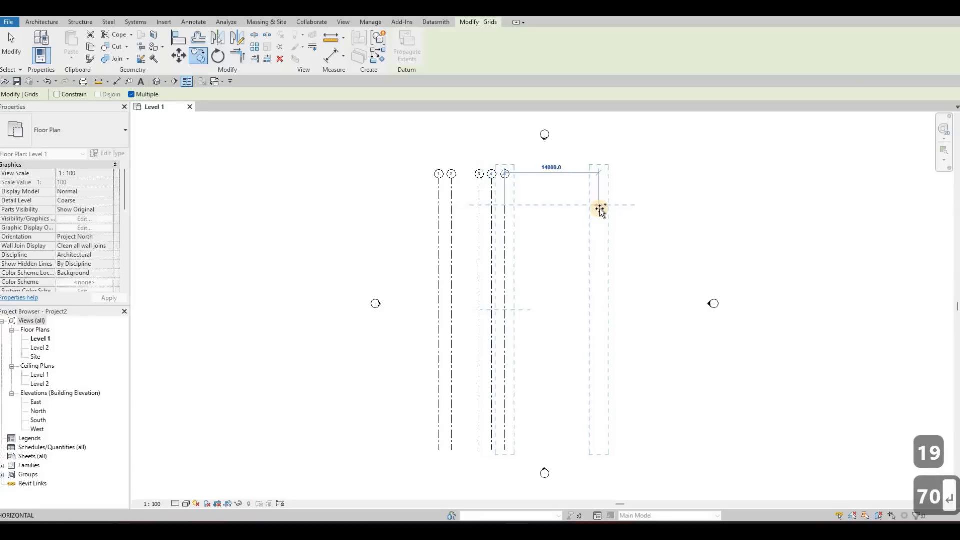
{"action": "key", "text": "Escape"}
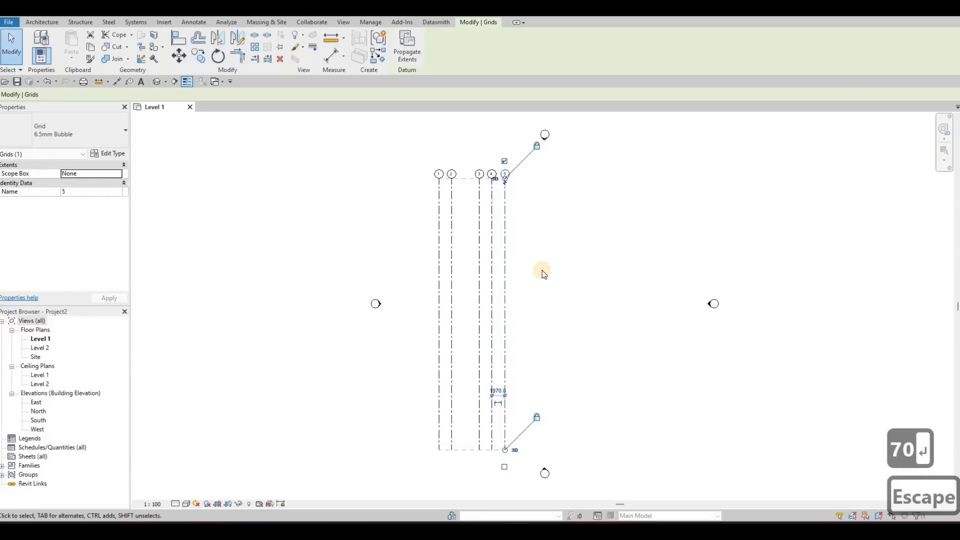
{"action": "key", "text": "Escape"}
Step: Move all five vertical grid lines to the right so they sit roughly centred between the west and east elevation markers
{"action": "middle_click_drag", "start_coordinate": [456, 223], "coordinate": [464, 195]}
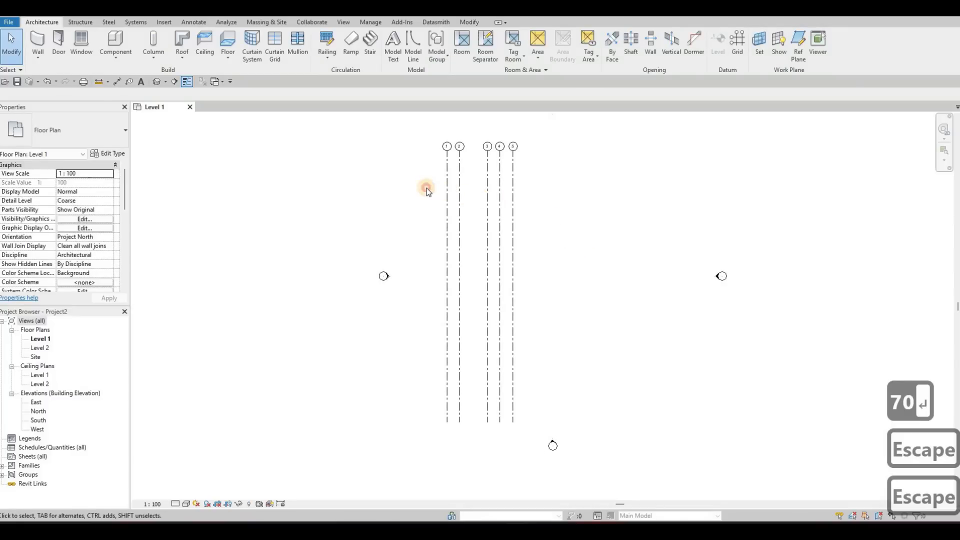
{"action": "left_click_drag", "start_coordinate": [584, 253], "coordinate": [427, 186]}
{"action": "left_click_drag", "start_coordinate": [508, 183], "coordinate": [574, 169], "text": "ctrl"}
{"action": "middle_click_drag", "start_coordinate": [666, 210], "coordinate": [665, 266]}
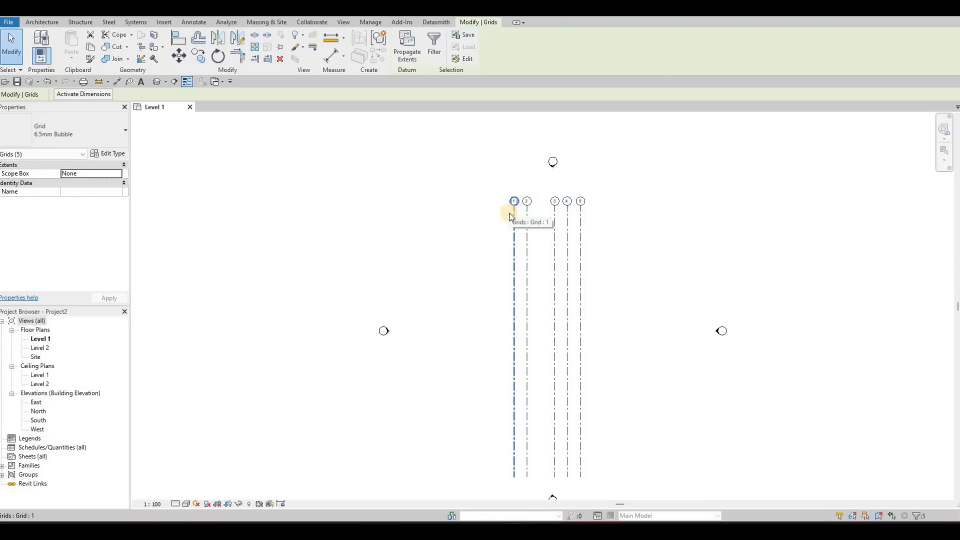
{"action": "key", "text": "Escape"}
{"action": "key", "text": "Escape"}
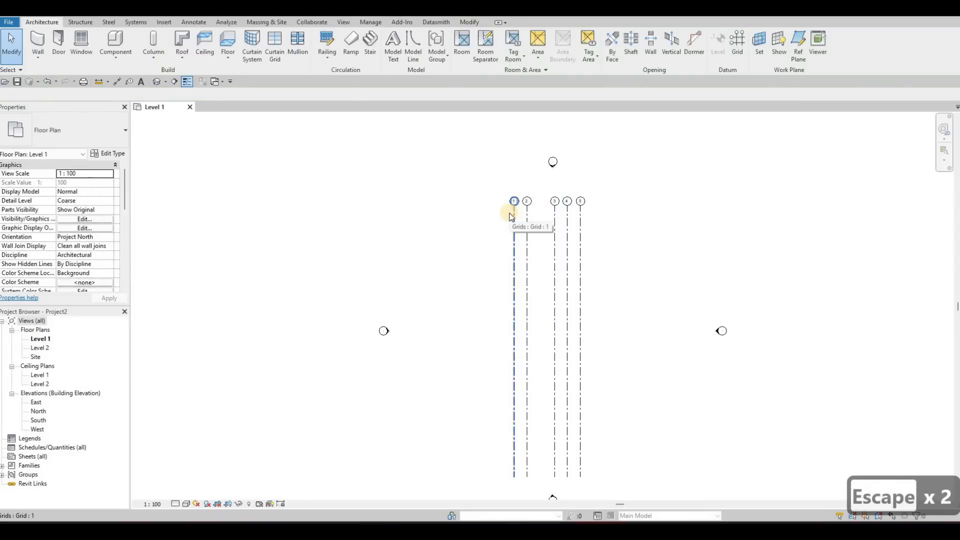
Step: Draw a horizontal grid line across the upper part of the five vertical grids, with its bubble at the left end
{"action": "key", "text": "g"}
{"action": "key", "text": "r"}
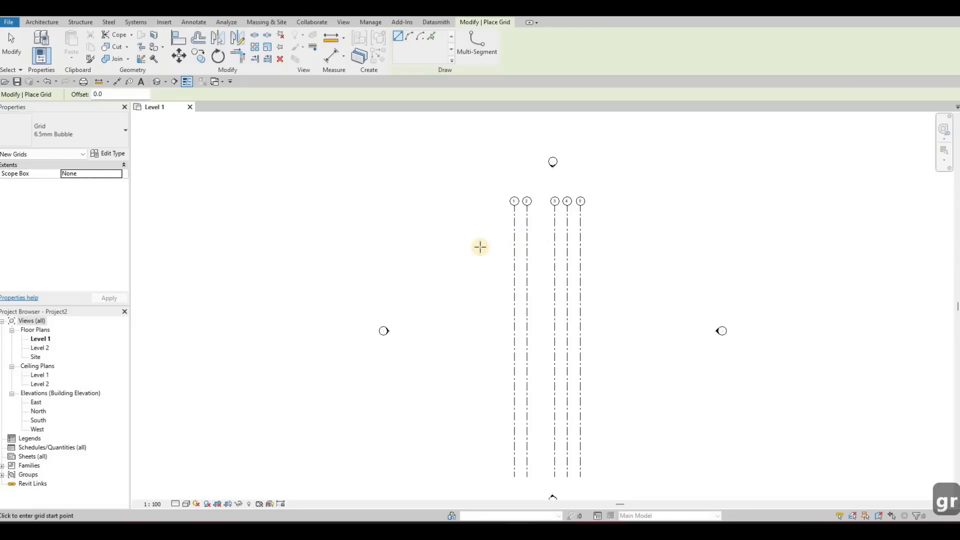
{"action": "left_click", "coordinate": [442, 237]}
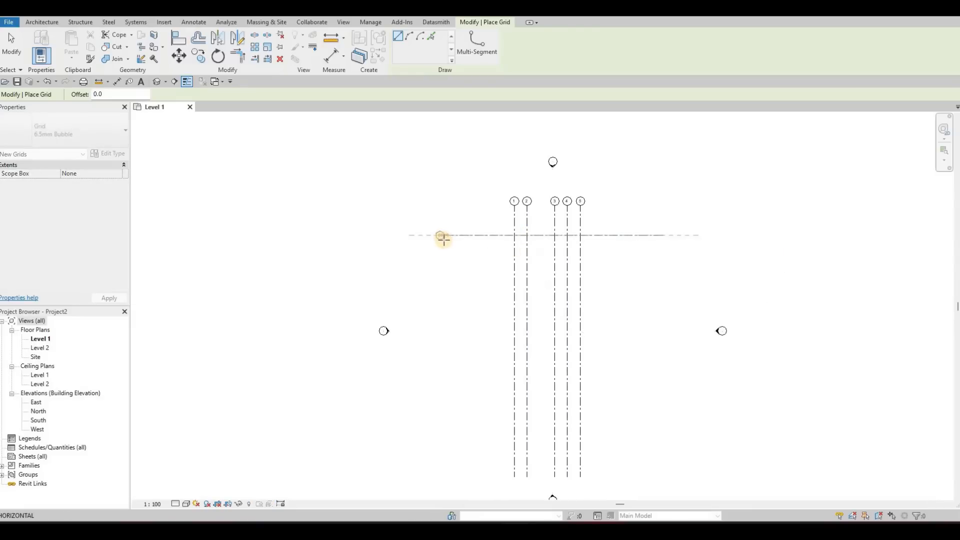
{"action": "left_click", "coordinate": [446, 251]}
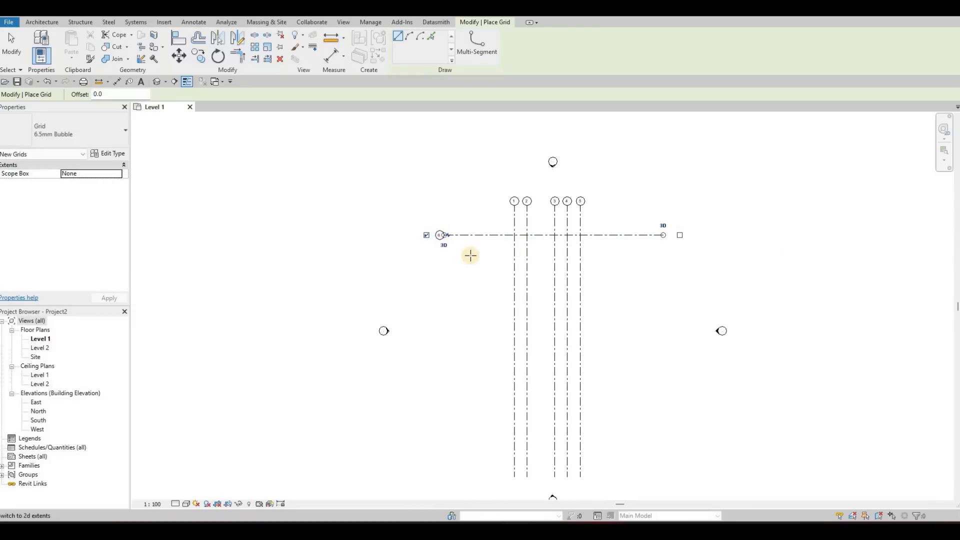
{"action": "key", "text": "Escape"}
{"action": "key", "text": "Escape"}
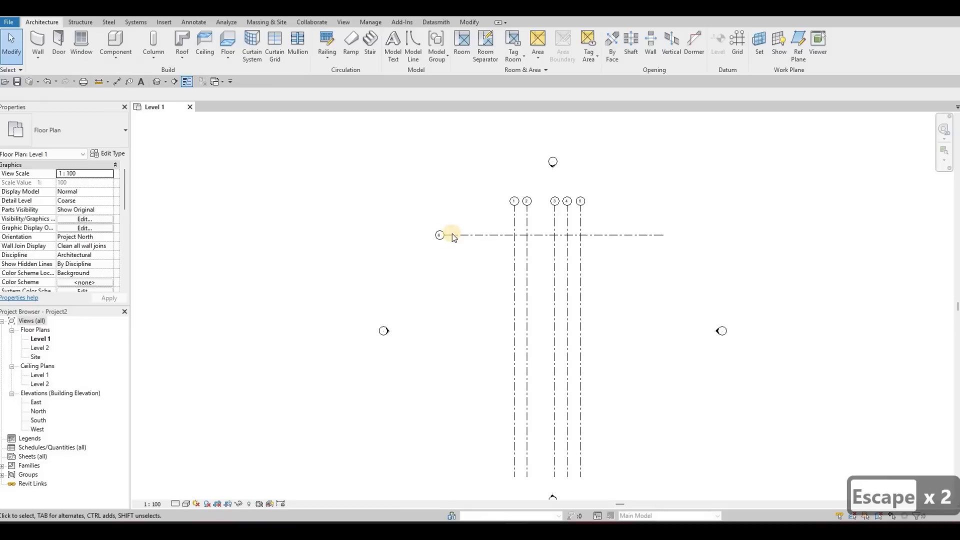
{"action": "left_click", "coordinate": [568, 234]}
{"action": "scroll", "coordinate": [590, 231], "scroll_direction": "up", "scroll_amount": 3}
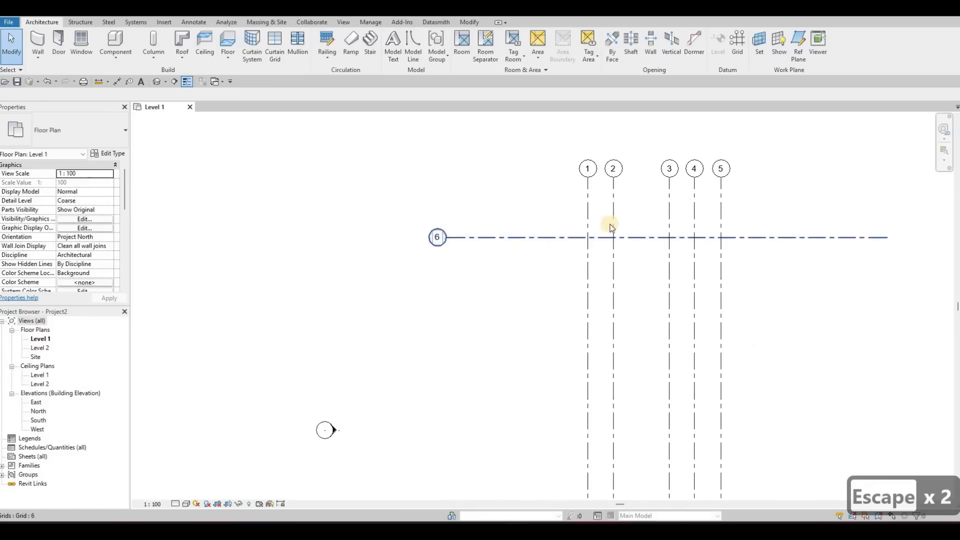
Step: Rename the horizontal grid line crossing the vertical grids to A
{"action": "scroll", "coordinate": [441, 234], "scroll_direction": "up", "scroll_amount": 2}
{"action": "middle_click_drag", "start_coordinate": [842, 162], "coordinate": [783, 166]}
{"action": "scroll", "coordinate": [492, 245], "scroll_direction": "down", "scroll_amount": 1}
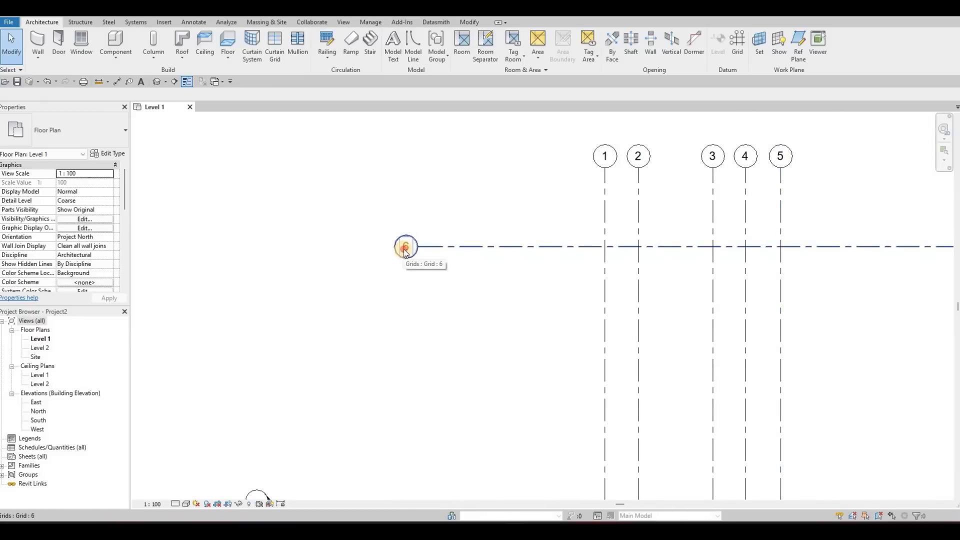
{"action": "left_click", "coordinate": [405, 248]}
{"action": "left_click", "coordinate": [406, 247]}
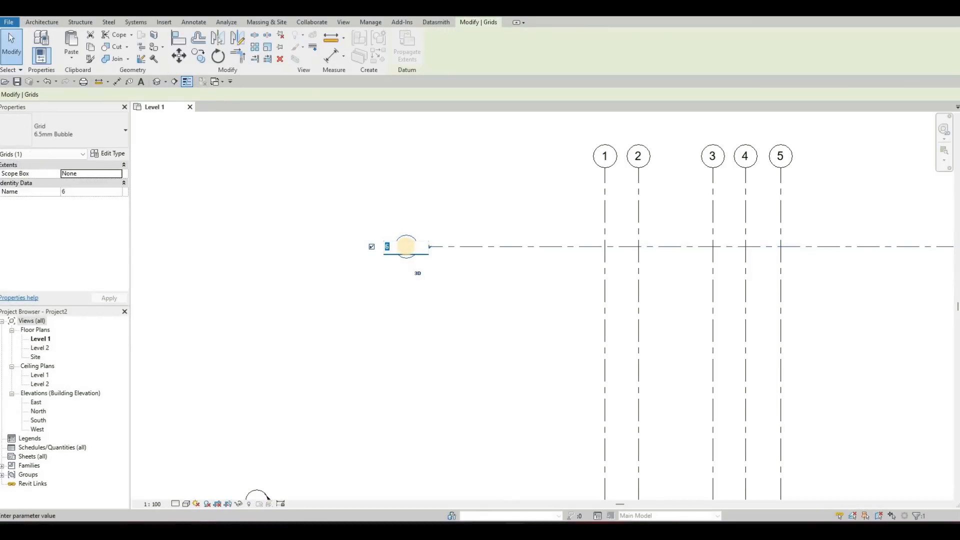
{"action": "type", "text": "A"}
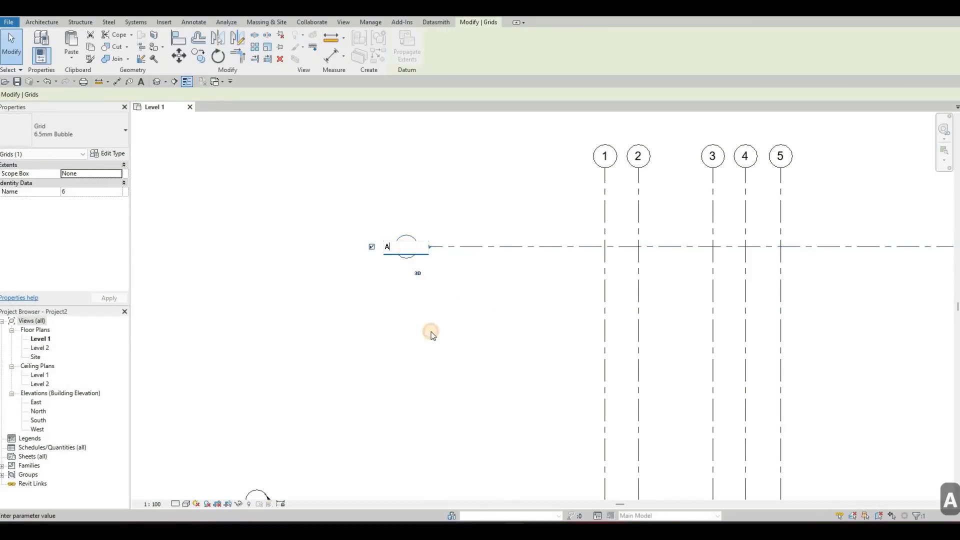
{"action": "left_click", "coordinate": [431, 332]}
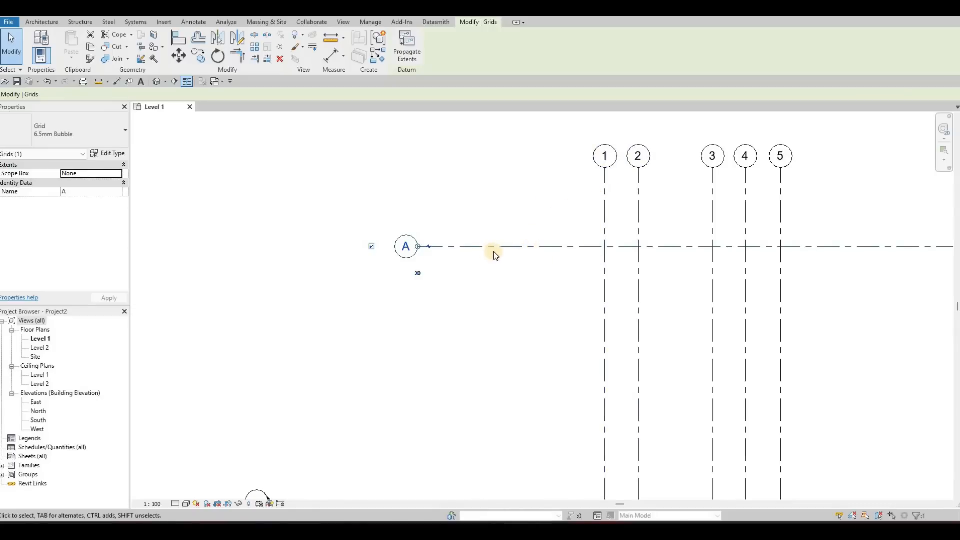
{"action": "middle_click_drag", "start_coordinate": [549, 262], "coordinate": [492, 254]}
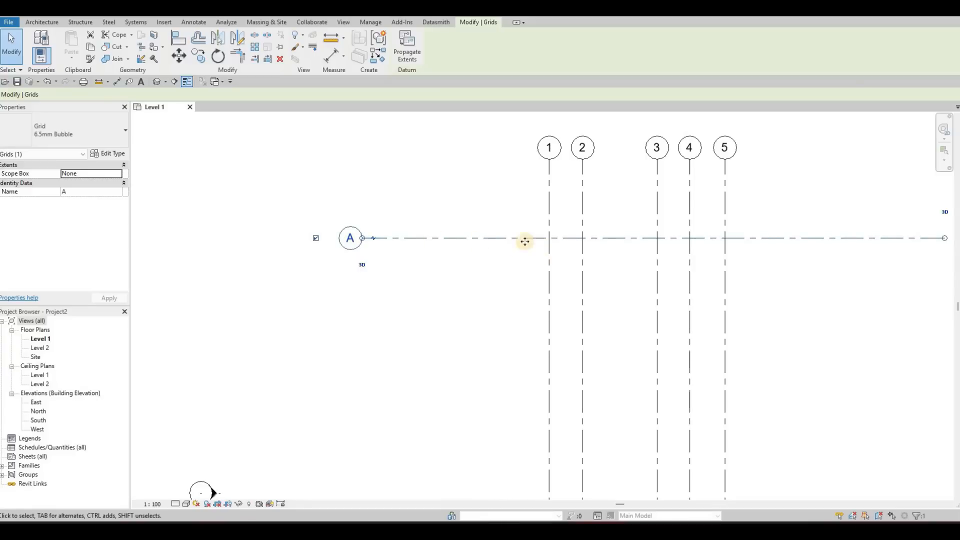
{"action": "middle_click_drag", "start_coordinate": [542, 230], "coordinate": [544, 226]}
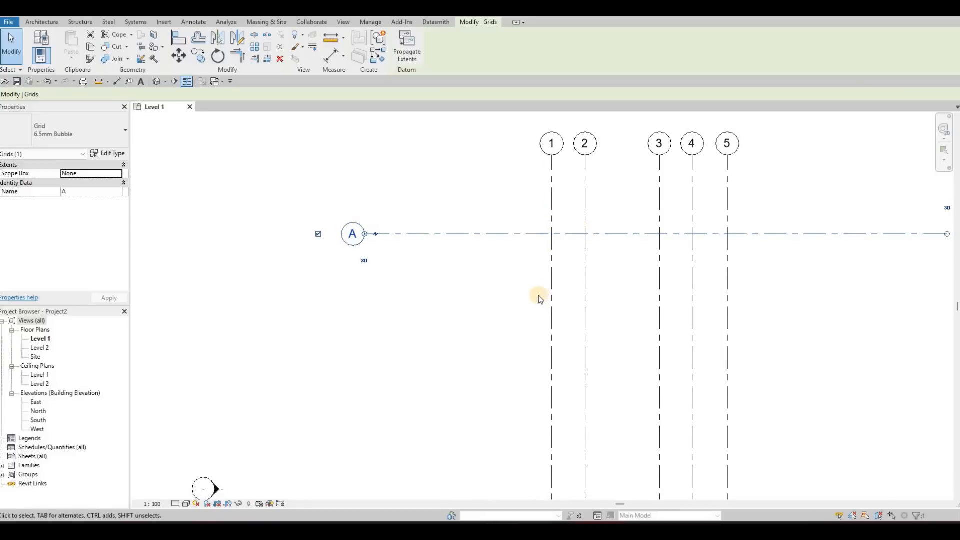
{"action": "middle_click_drag", "start_coordinate": [534, 301], "coordinate": [539, 296]}
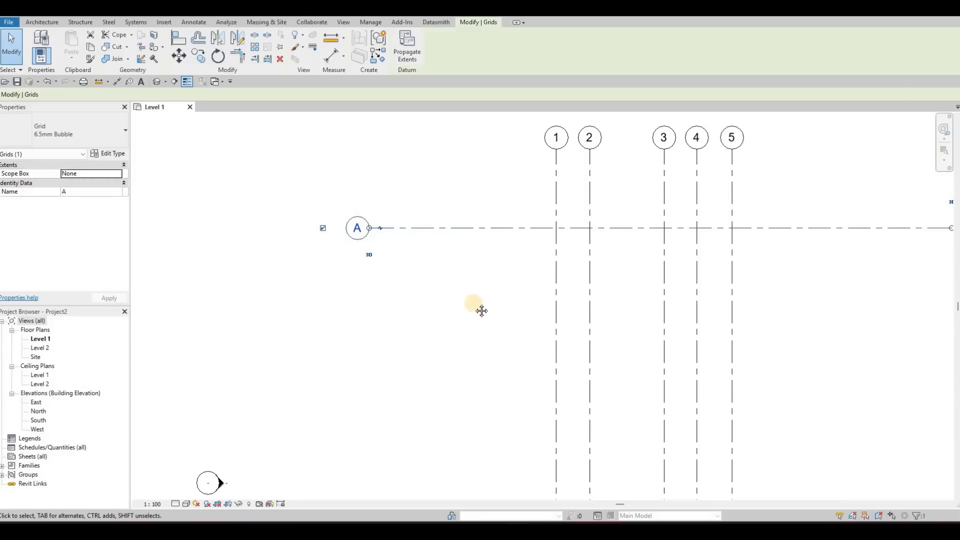
{"action": "scroll", "coordinate": [495, 300], "scroll_direction": "down", "scroll_amount": 2}
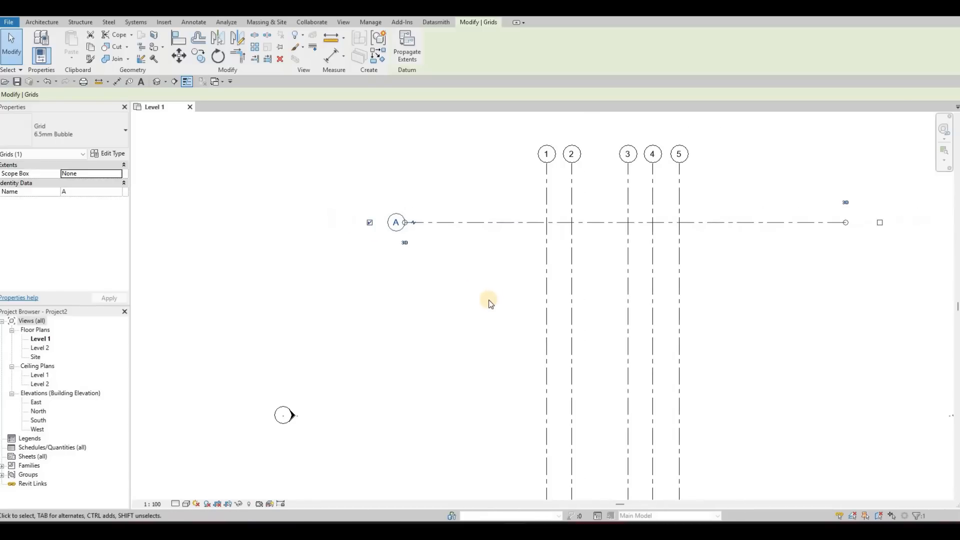
{"action": "middle_click_drag", "start_coordinate": [490, 301], "coordinate": [488, 303]}
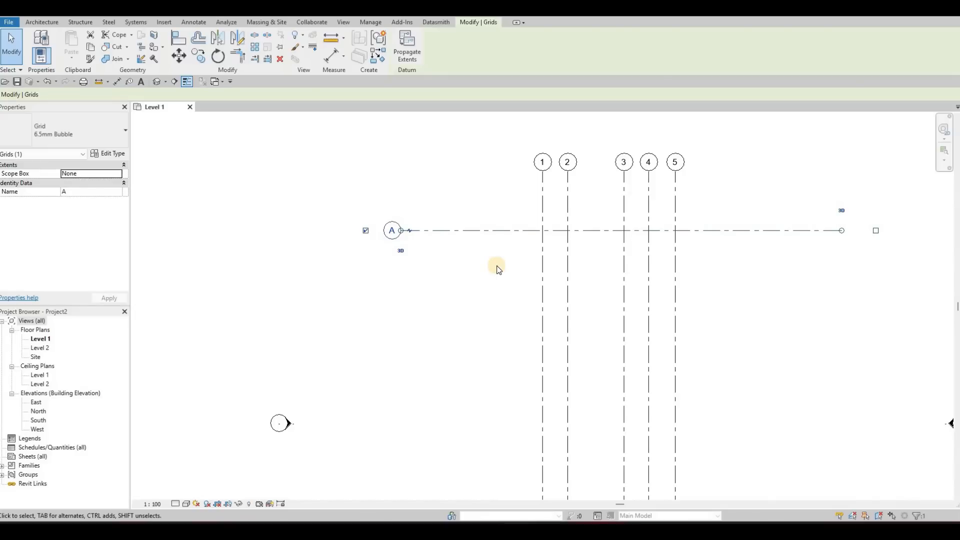
{"action": "key", "text": "Escape"}
{"action": "key", "text": "Escape"}
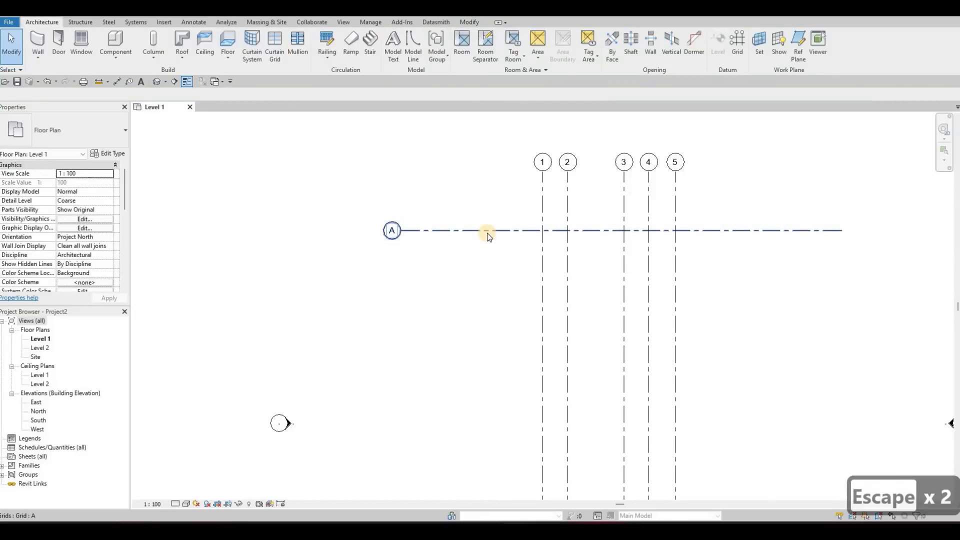
Step: Copy horizontal grid A straight down in multiple mode, placing copies 3000 mm below it and another 1400 mm beyond that
{"action": "left_click", "coordinate": [486, 231]}
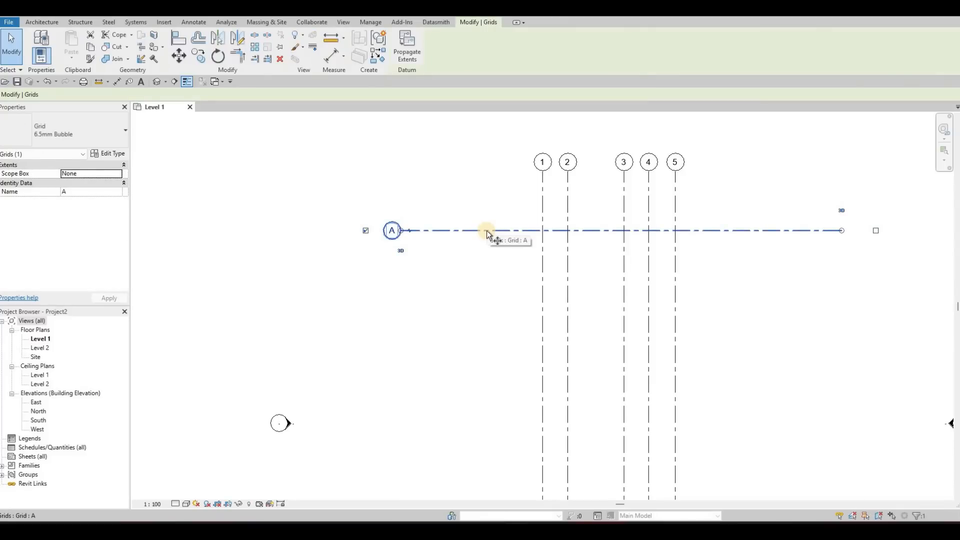
{"action": "key", "text": "c"}
{"action": "key", "text": "o"}
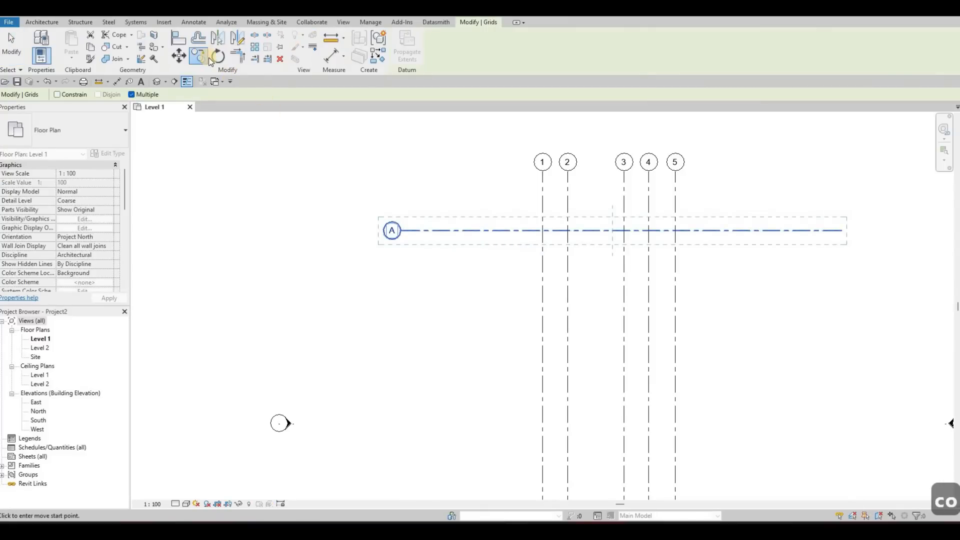
{"action": "left_click", "coordinate": [496, 231]}
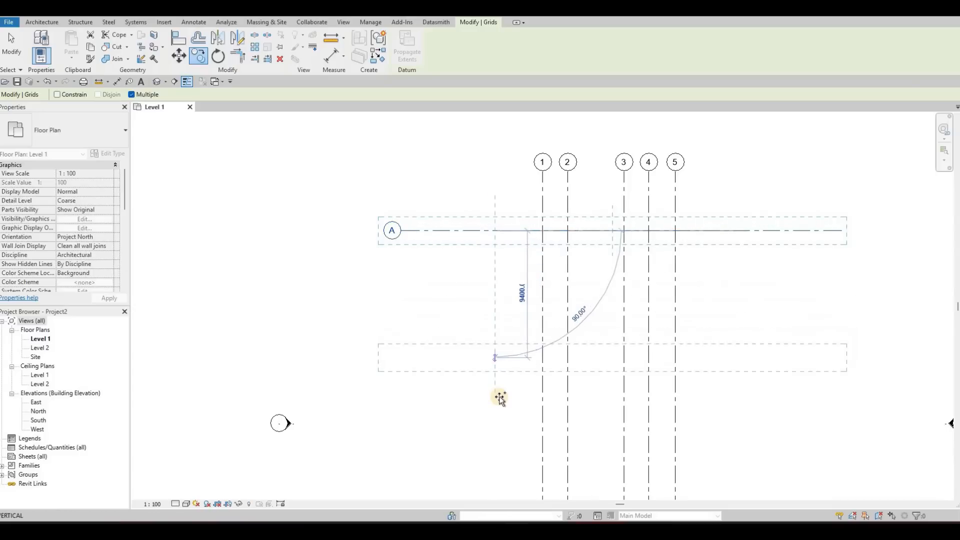
{"action": "middle_click_drag", "start_coordinate": [500, 396], "coordinate": [503, 303]}
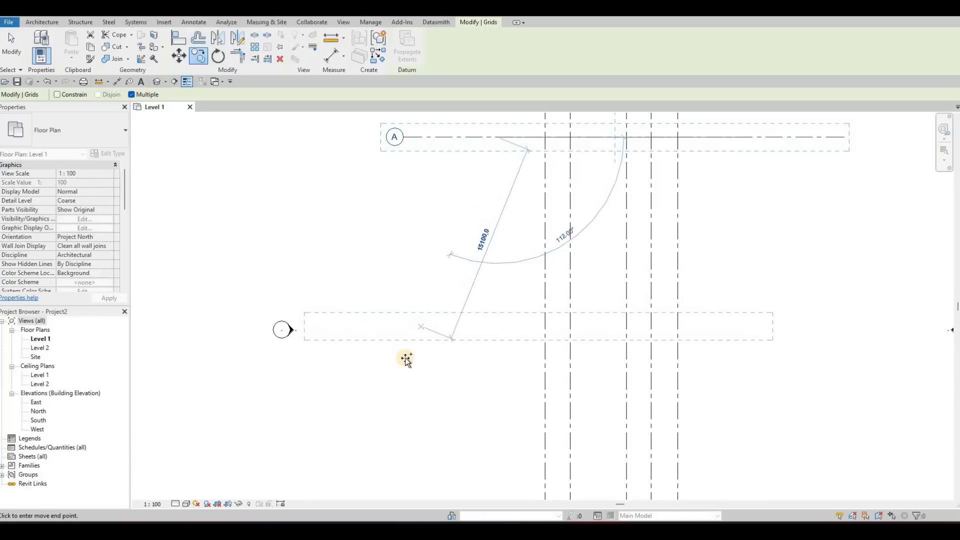
{"action": "middle_click_drag", "start_coordinate": [430, 381], "coordinate": [447, 409]}
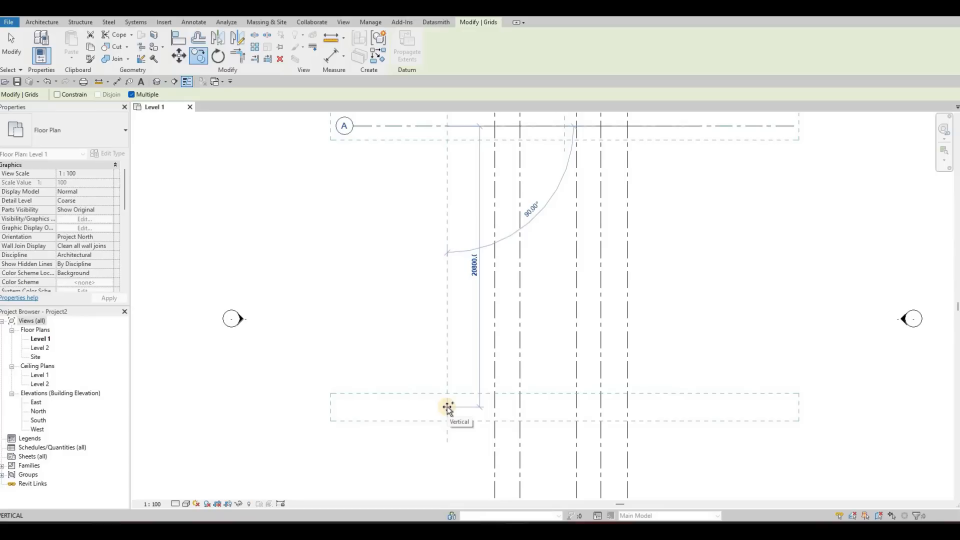
{"action": "type", "text": "3000"}
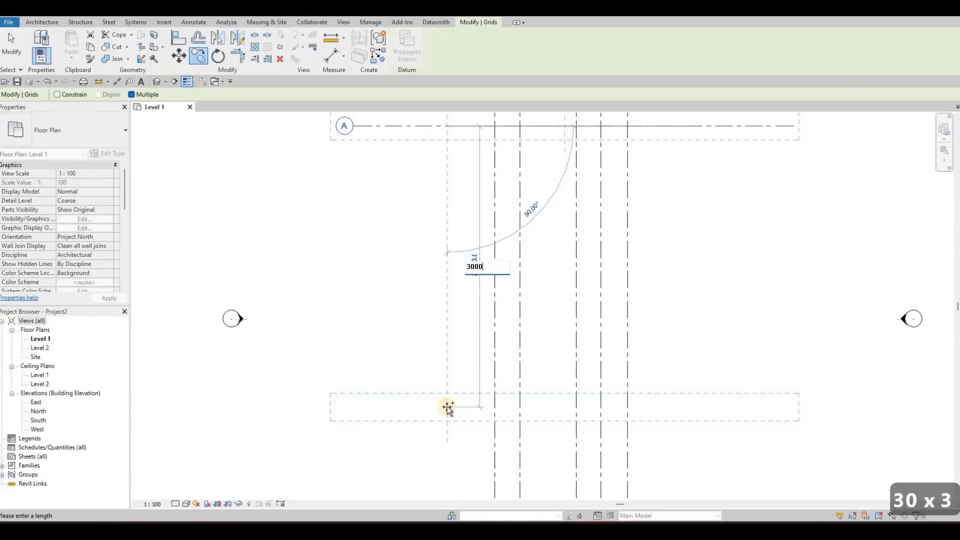
{"action": "key", "text": "Return"}
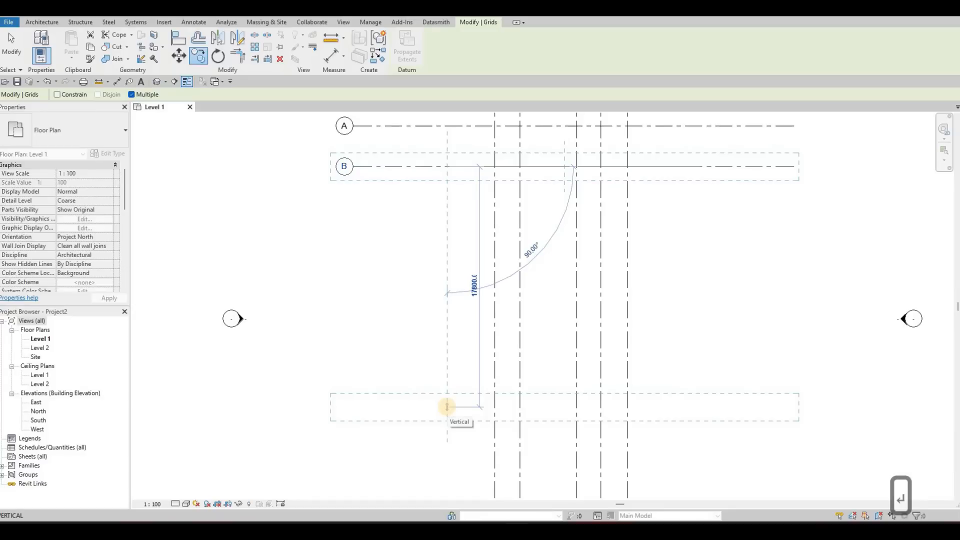
{"action": "type", "text": "1400"}
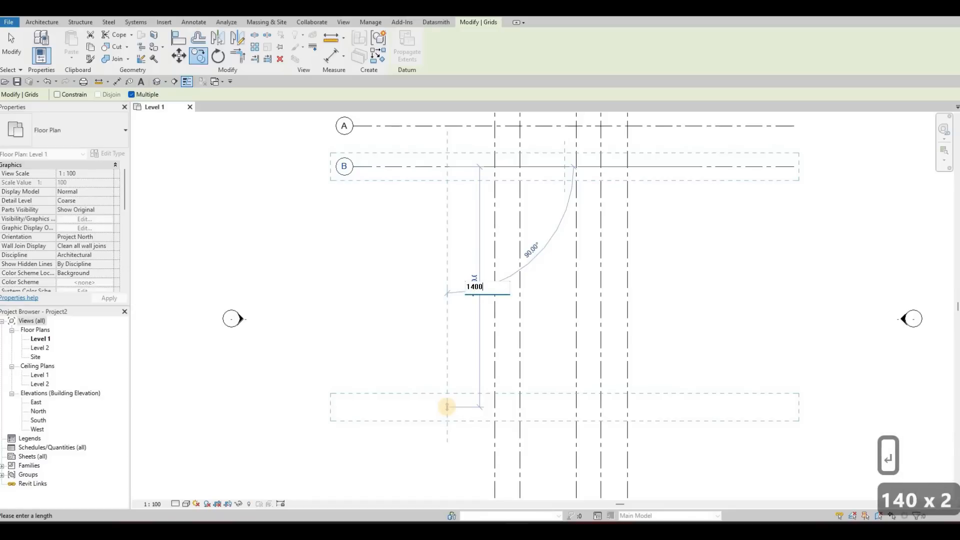
{"action": "key", "text": "Return"}
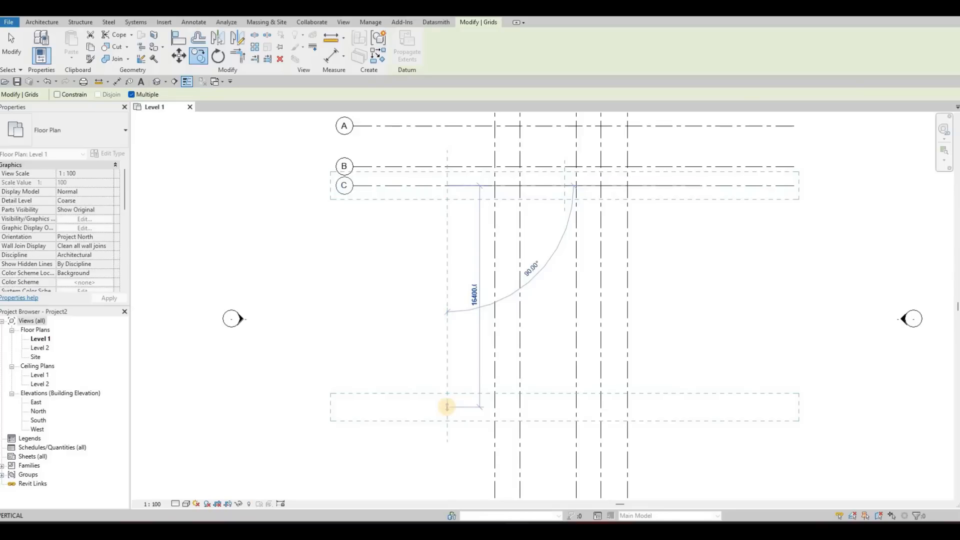
Step: Place two more horizontal grid copies, 2850 mm below grid C and another 1740 mm further down
{"action": "type", "text": "2850"}
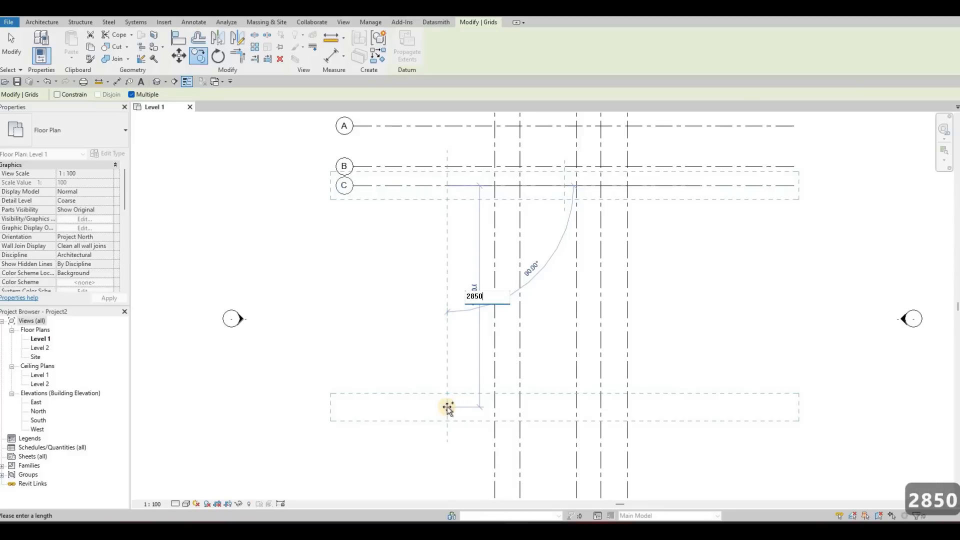
{"action": "key", "text": "Return"}
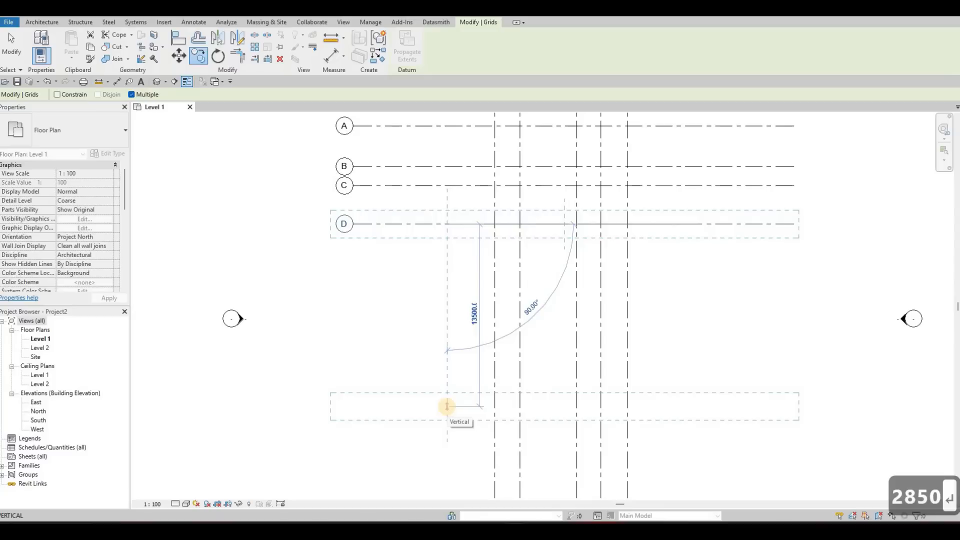
{"action": "type", "text": "1740"}
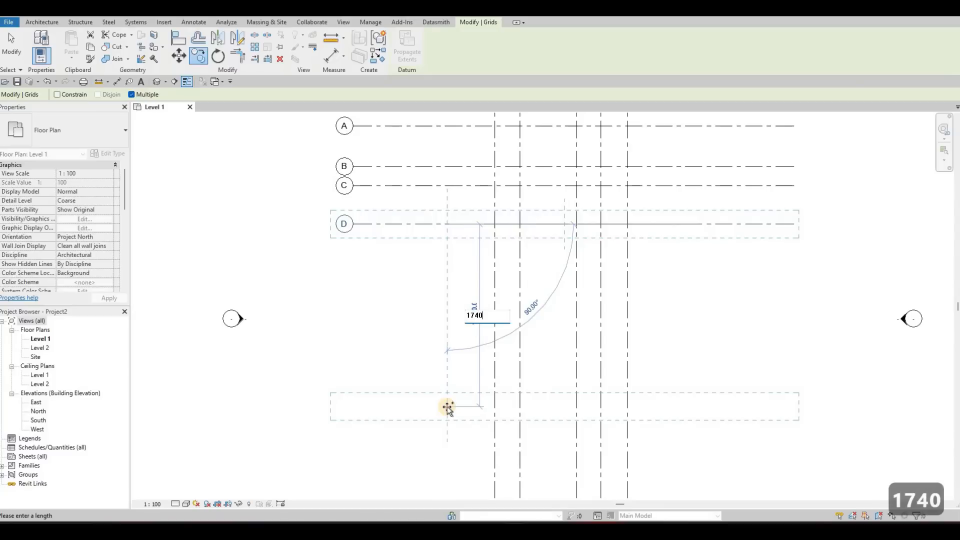
{"action": "key", "text": "Return"}
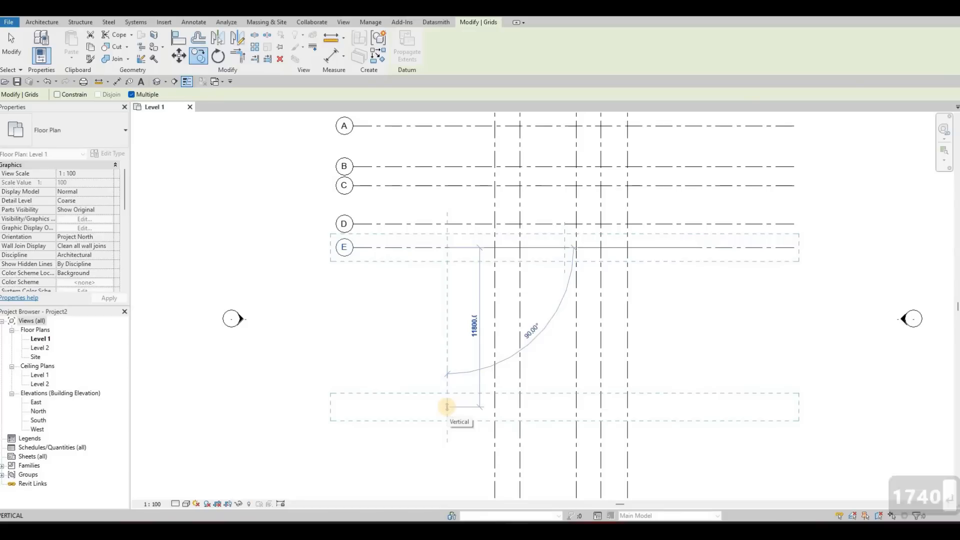
Step: Place two further horizontal grid copies, 1325 mm below grid E and another 1180 mm beyond that
{"action": "type", "text": "13"}
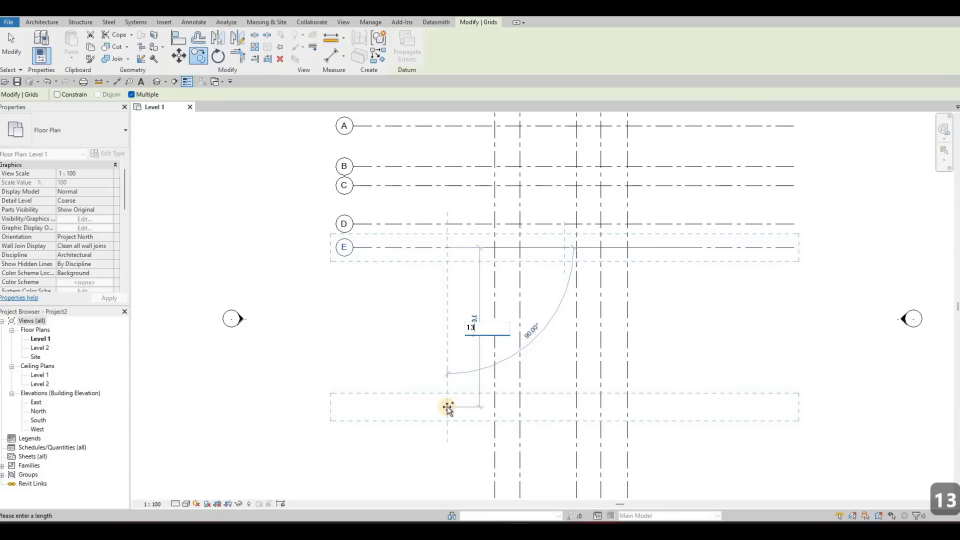
{"action": "type", "text": "25"}
{"action": "key", "text": "Return"}
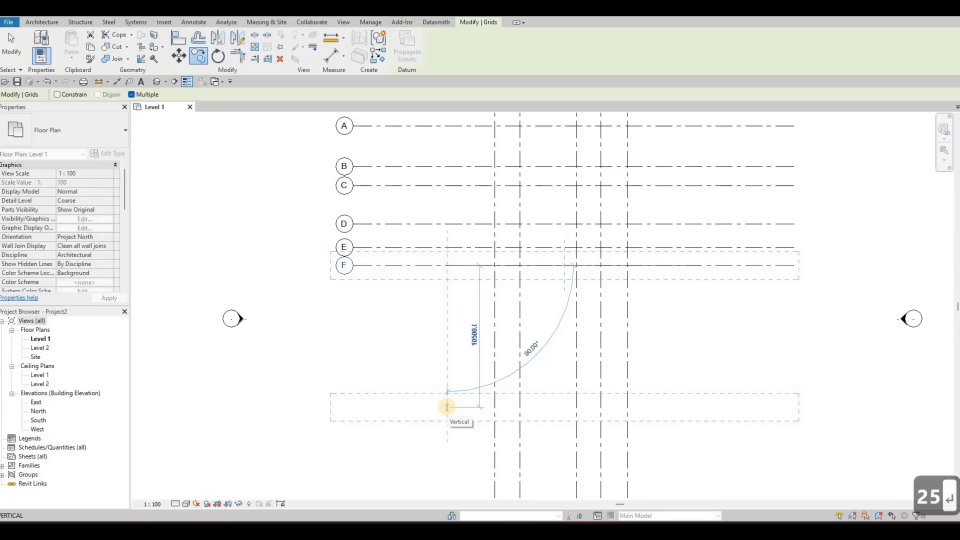
{"action": "type", "text": "11"}
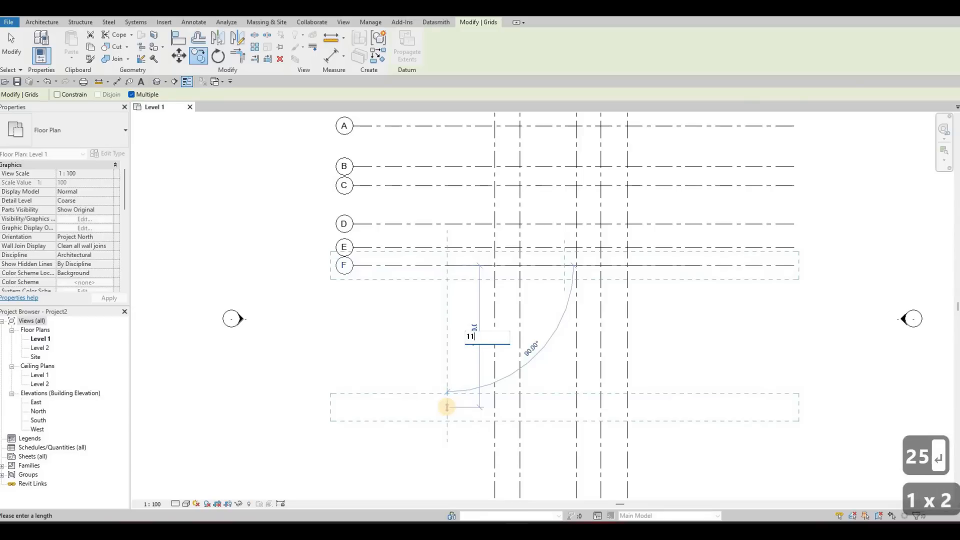
{"action": "type", "text": "80"}
{"action": "key", "text": "Return"}
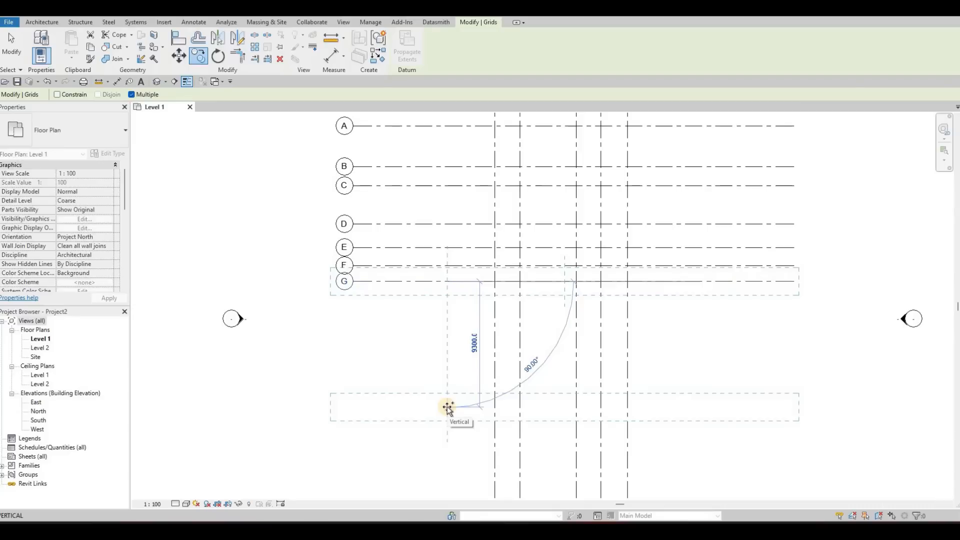
Step: Place horizontal grid copies 2700 mm below grid G and another 1180 mm further down
{"action": "type", "text": "2700"}
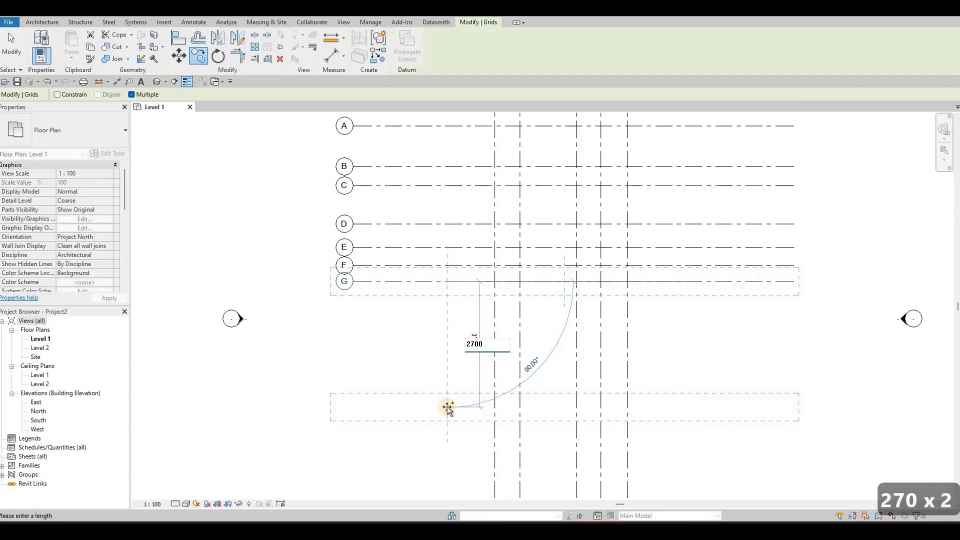
{"action": "key", "text": "Return"}
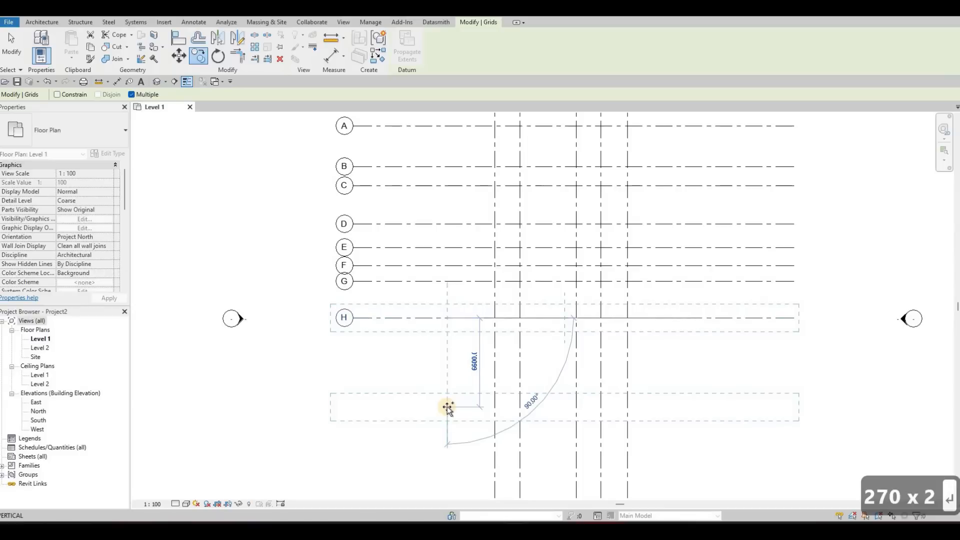
{"action": "type", "text": "1"}
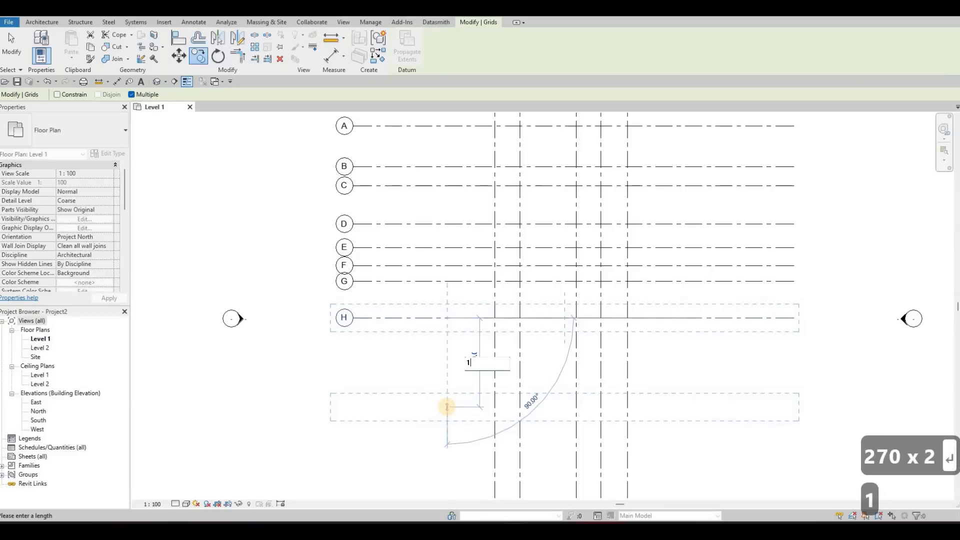
{"action": "type", "text": "180"}
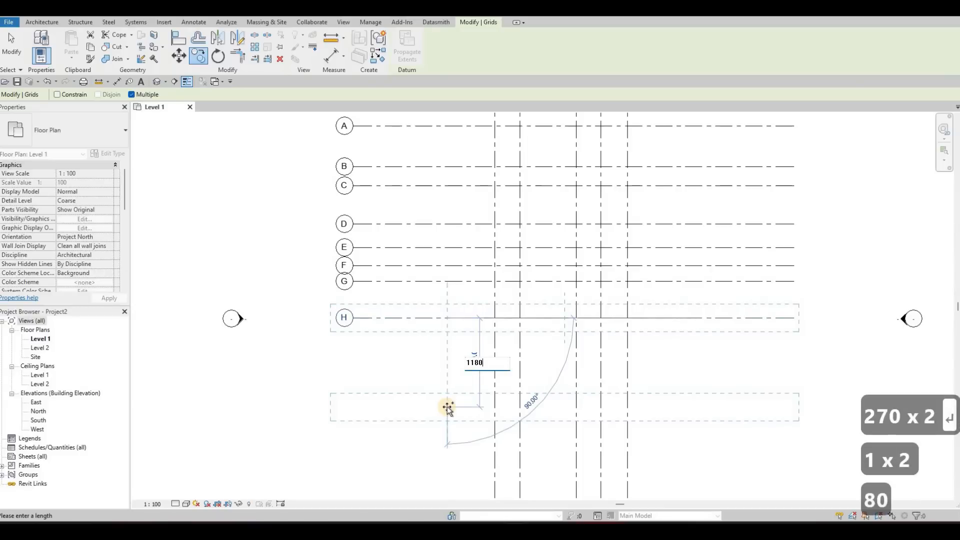
{"action": "key", "text": "Return"}
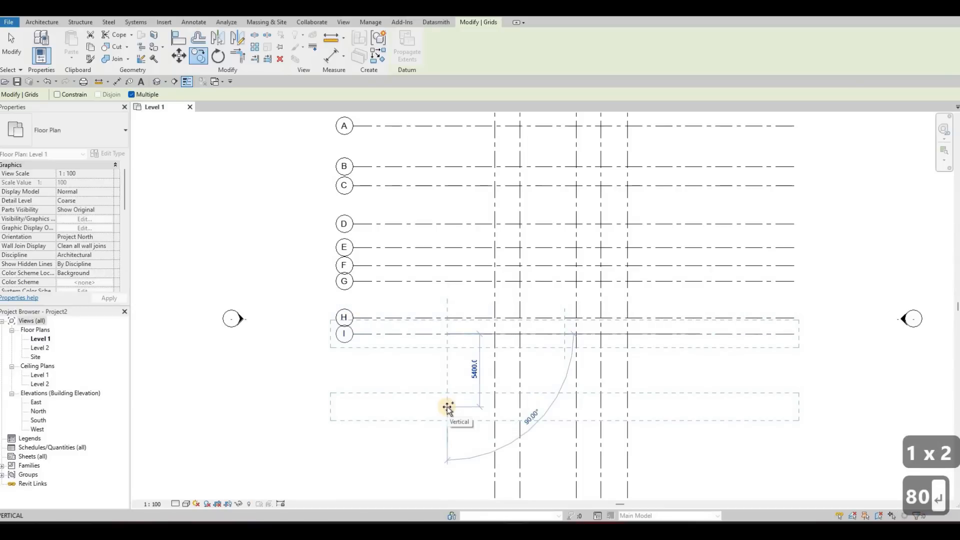
Step: Place the last two horizontal grid copies, 675 mm below grid I and another 3800 mm further down
{"action": "type", "text": "675"}
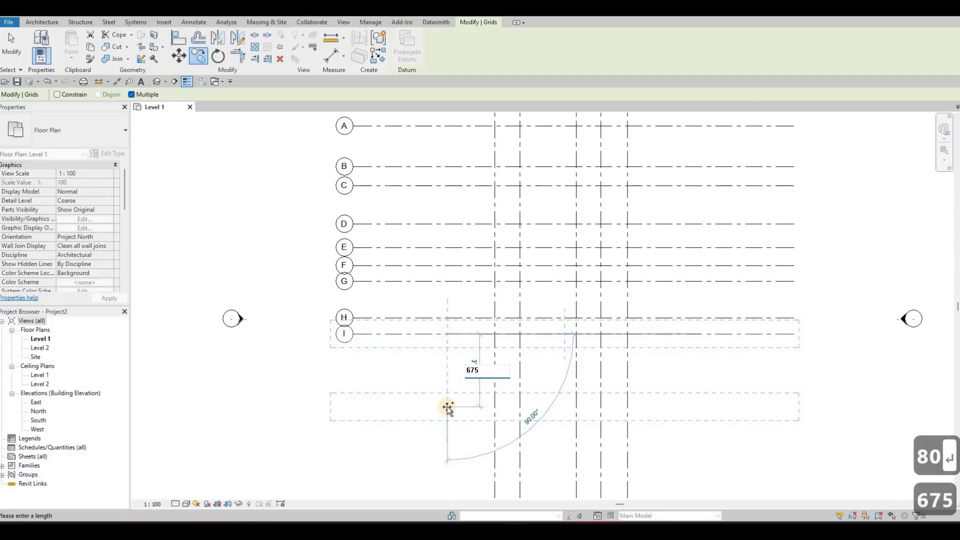
{"action": "key", "text": "Return"}
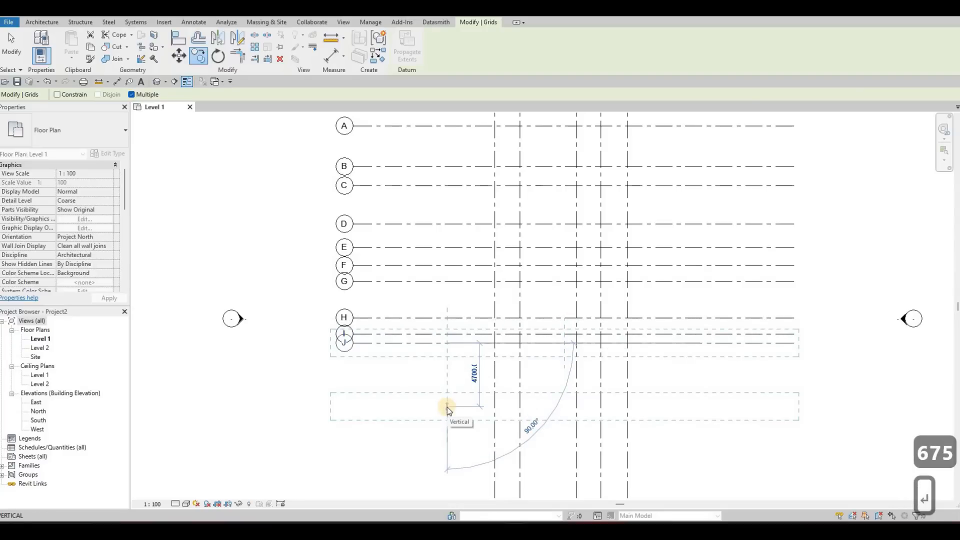
{"action": "type", "text": "3800"}
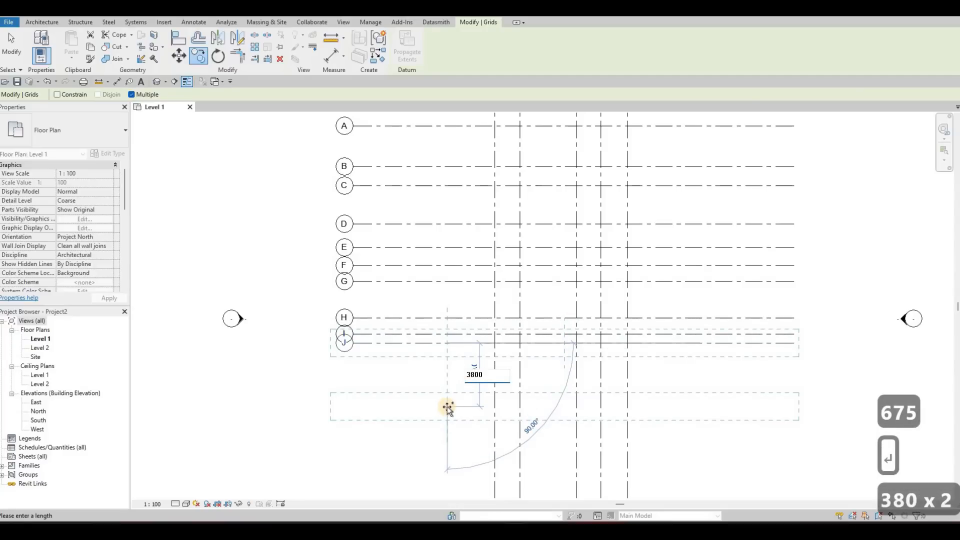
{"action": "key", "text": "Return"}
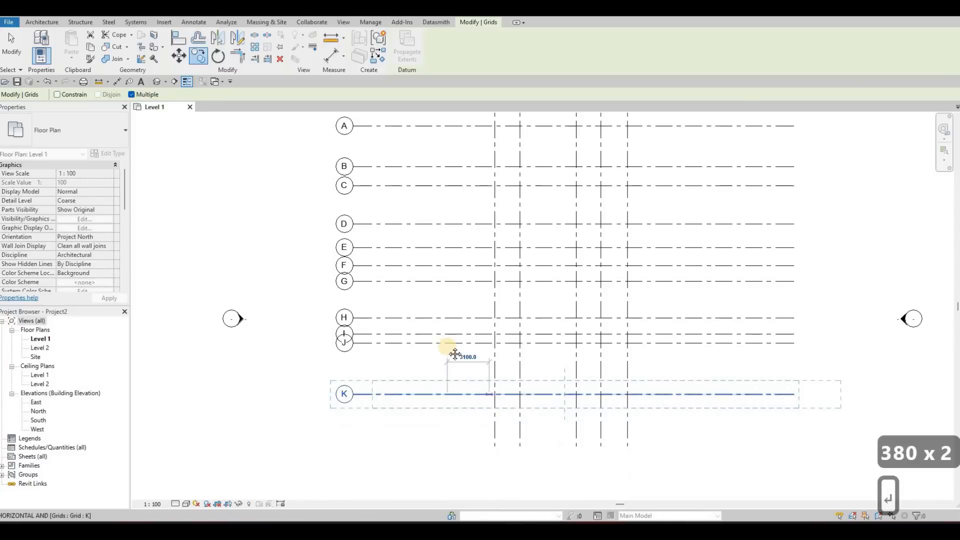
{"action": "key", "text": "Escape"}
{"action": "key", "text": "Escape"}
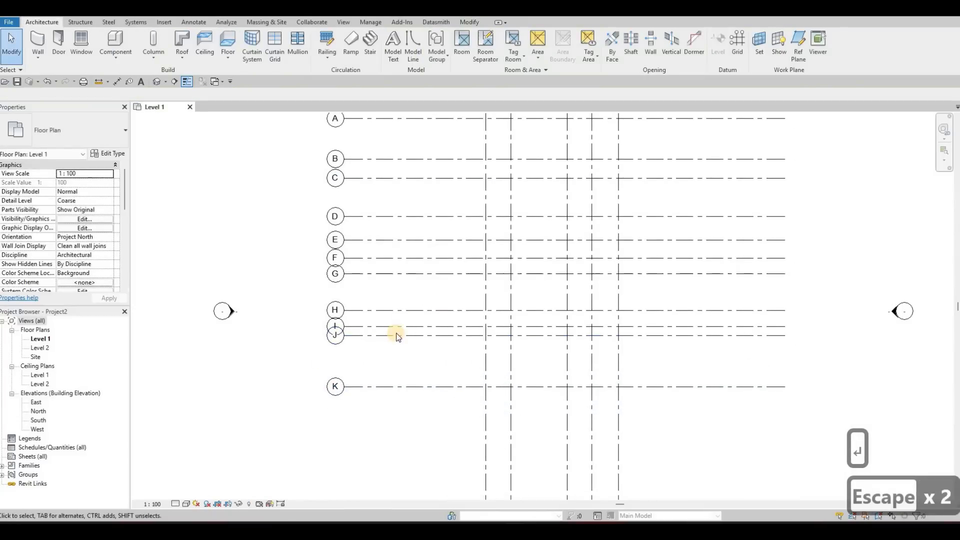
Step: Shorten the numbered vertical grids by pulling their lower ends up closer to grid K
{"action": "scroll", "coordinate": [470, 292], "scroll_direction": "down", "scroll_amount": 2}
{"action": "scroll", "coordinate": [498, 331], "scroll_direction": "down", "scroll_amount": 3}
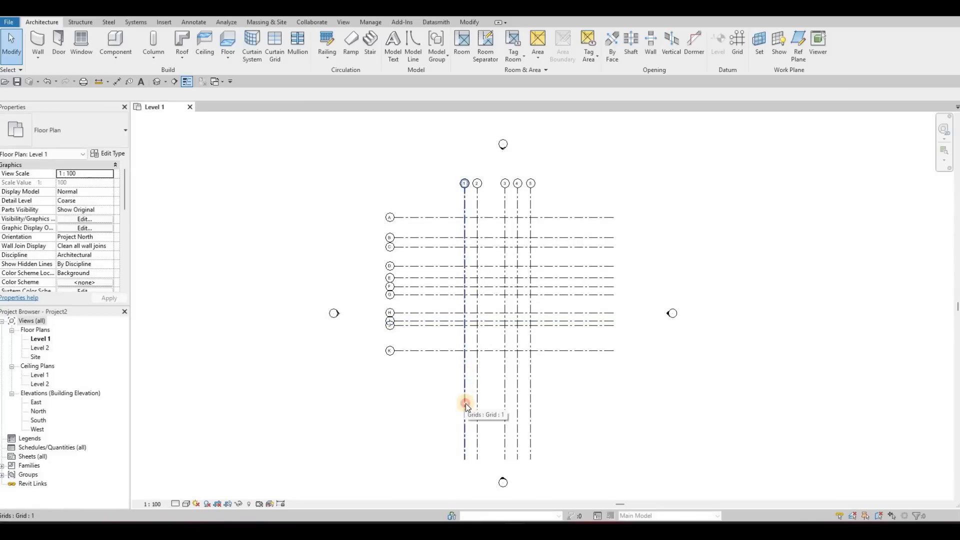
{"action": "left_click", "coordinate": [466, 458]}
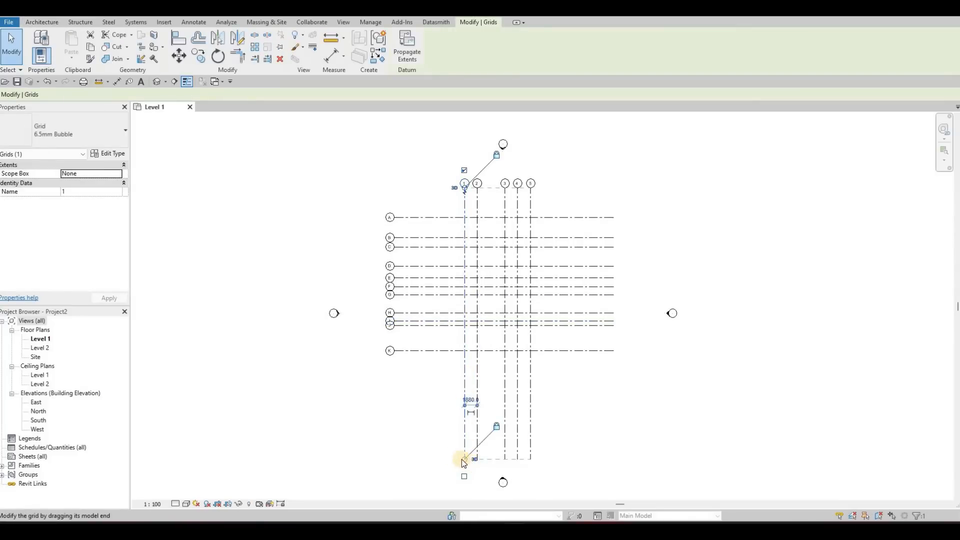
{"action": "scroll", "coordinate": [440, 447], "scroll_direction": "up", "scroll_amount": 4}
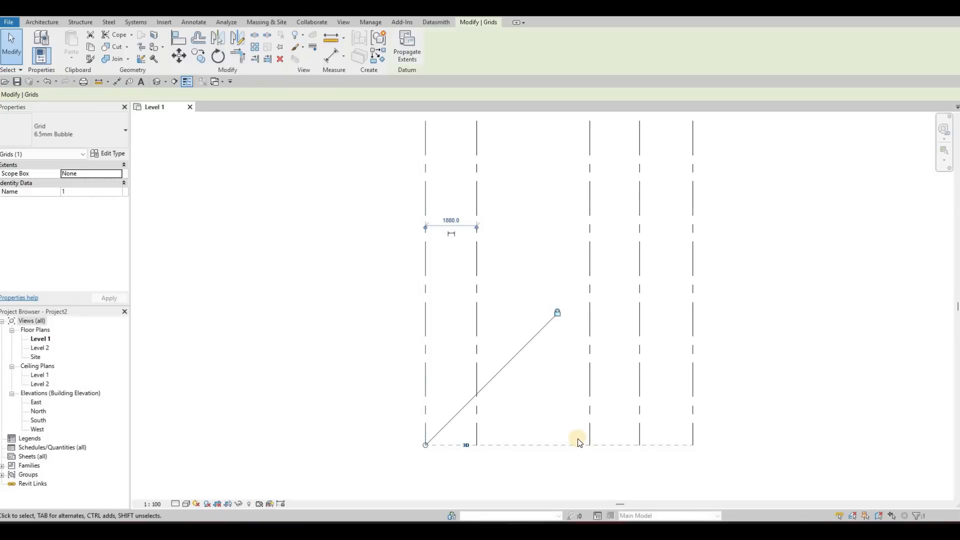
{"action": "scroll", "coordinate": [571, 428], "scroll_direction": "down", "scroll_amount": 3}
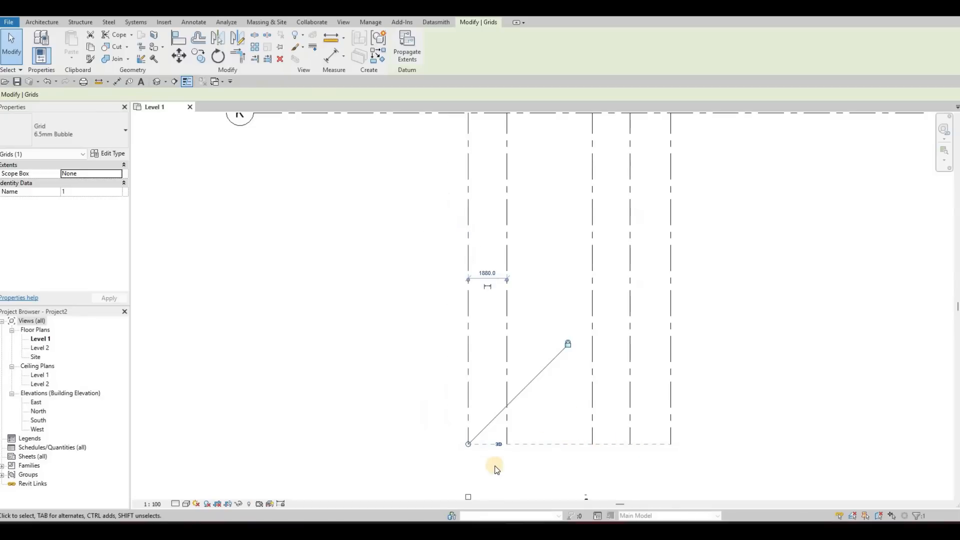
{"action": "left_click_drag", "start_coordinate": [487, 455], "coordinate": [496, 353]}
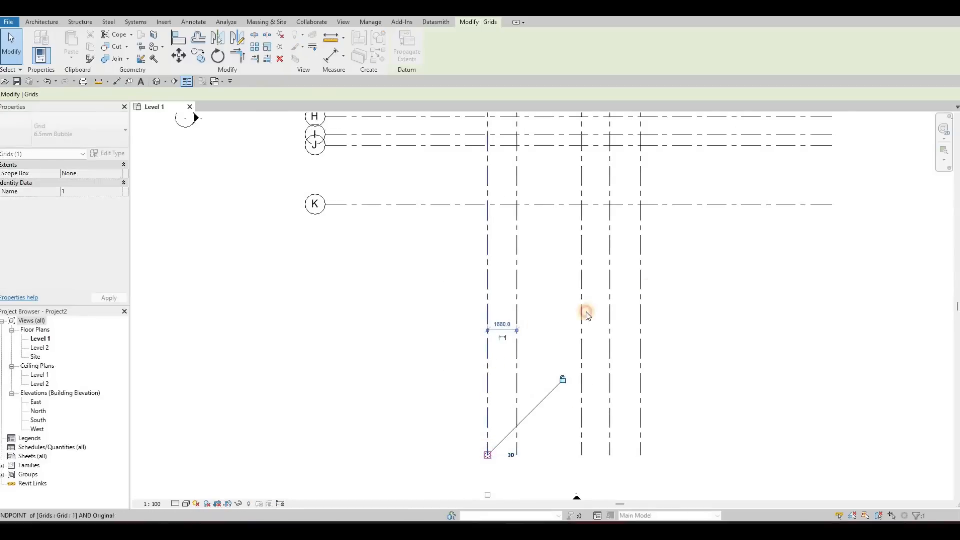
{"action": "middle_click_drag", "start_coordinate": [586, 314], "coordinate": [599, 495]}
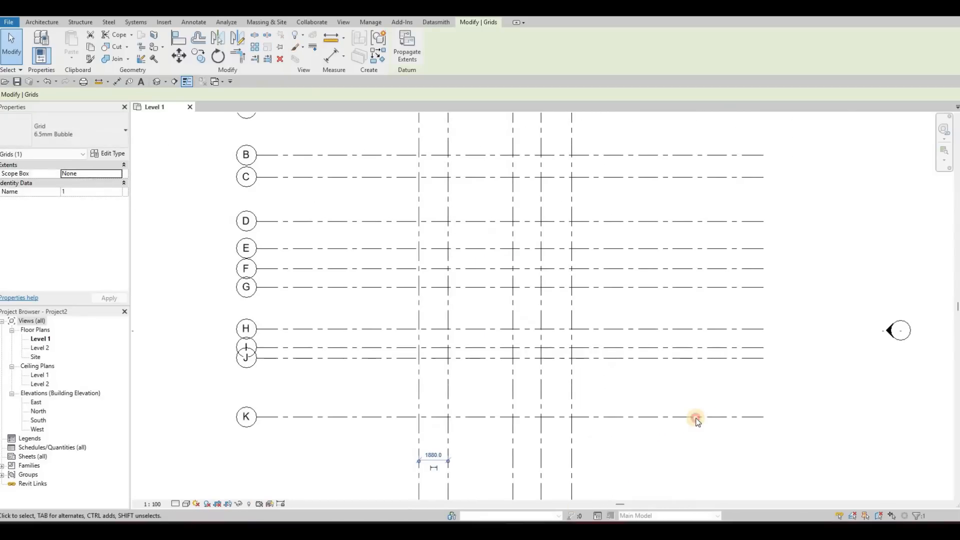
Step: Shorten the lettered horizontal grids by pulling the right end of grid K inward, closer to grid 5
{"action": "scroll", "coordinate": [692, 415], "scroll_direction": "down", "scroll_amount": 2}
{"action": "left_click", "coordinate": [674, 418]}
{"action": "left_click_drag", "start_coordinate": [675, 420], "coordinate": [675, 418]}
{"action": "scroll", "coordinate": [594, 364], "scroll_direction": "down", "scroll_amount": 3}
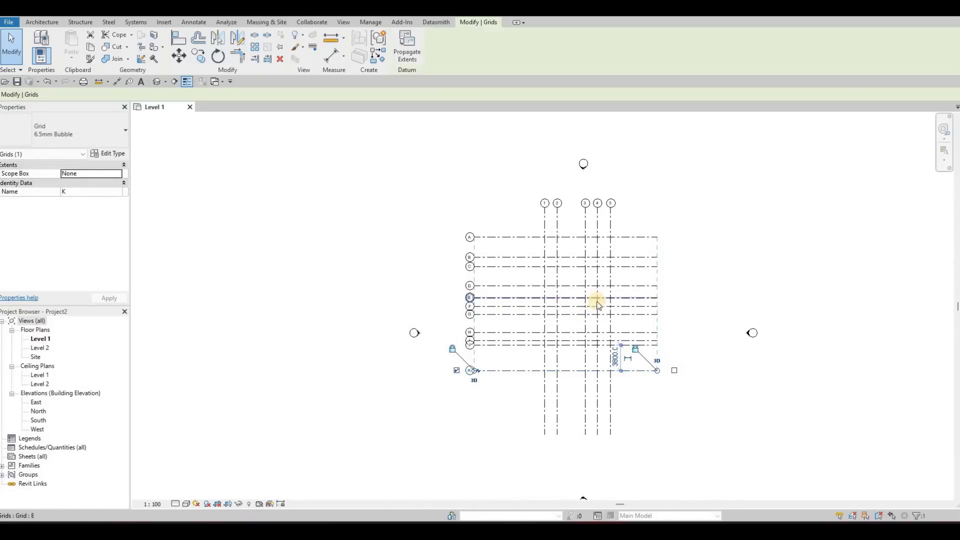
{"action": "middle_click_drag", "start_coordinate": [696, 397], "coordinate": [712, 392]}
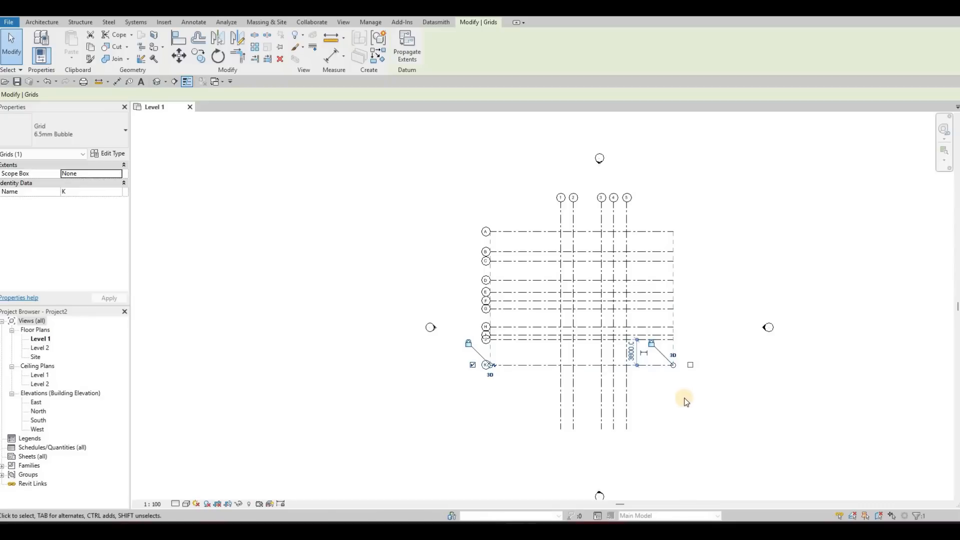
Step: Extend the numbered vertical grids upward so their bubbles sit farther above grid A
{"action": "key", "text": "Escape"}
{"action": "key", "text": "Escape"}
{"action": "left_click_drag", "start_coordinate": [674, 387], "coordinate": [574, 207]}
{"action": "key", "text": "Escape"}
{"action": "left_click", "coordinate": [573, 217]}
{"action": "key", "text": "Escape"}
{"action": "scroll", "coordinate": [552, 149], "scroll_direction": "up", "scroll_amount": 3}
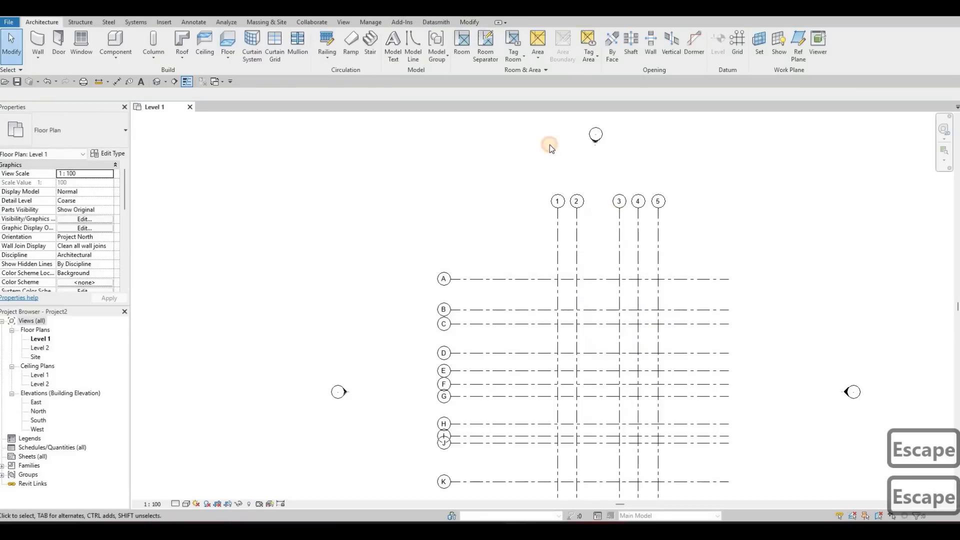
{"action": "scroll", "coordinate": [551, 145], "scroll_direction": "down", "scroll_amount": 2}
{"action": "left_click", "coordinate": [550, 135]}
{"action": "left_click_drag", "start_coordinate": [550, 138], "coordinate": [550, 120]}
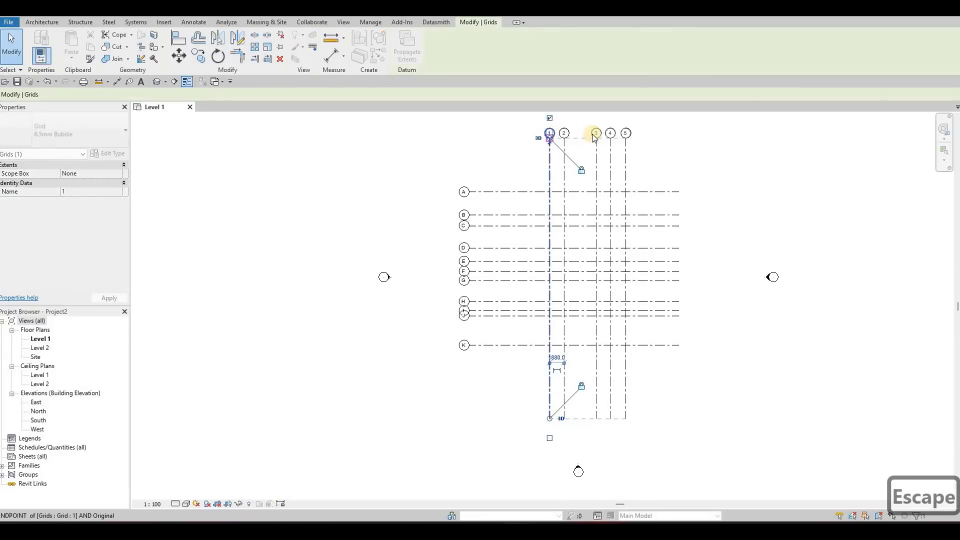
{"action": "middle_click_drag", "start_coordinate": [623, 215], "coordinate": [630, 258]}
{"action": "middle_click_drag", "start_coordinate": [620, 413], "coordinate": [622, 388]}
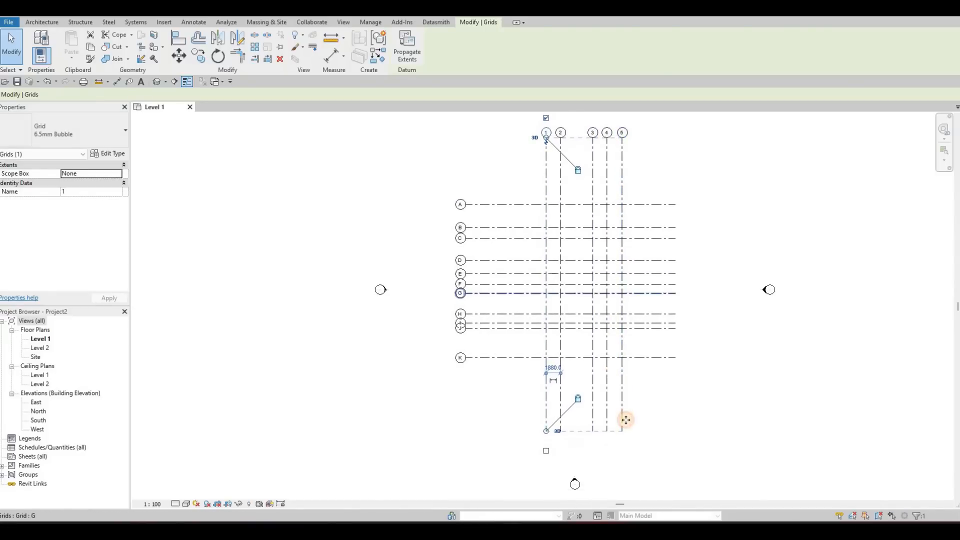
Step: Trim the lower ends of the vertical grids and the right ends of the horizontal grids closer to the grid intersections
{"action": "key", "text": "Escape"}
{"action": "left_click", "coordinate": [624, 410]}
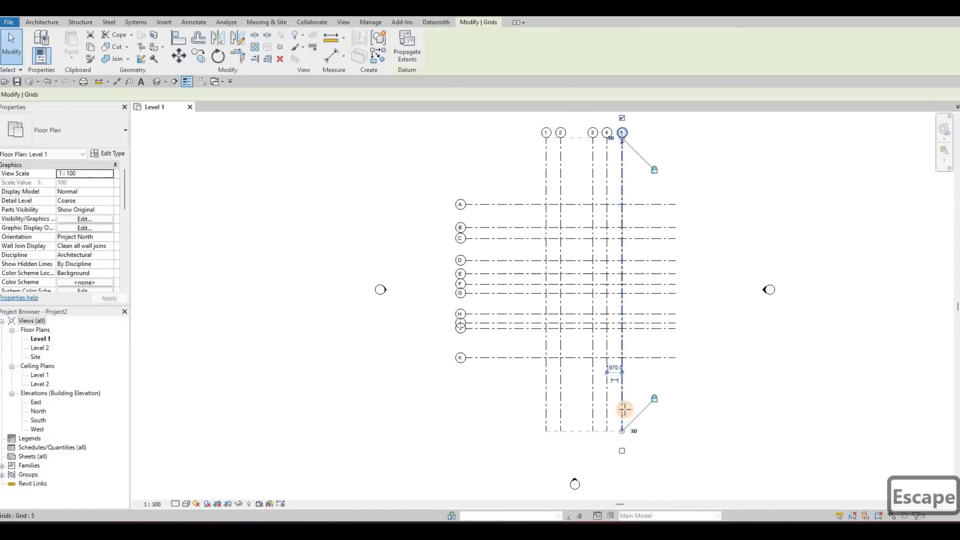
{"action": "left_click", "coordinate": [673, 359]}
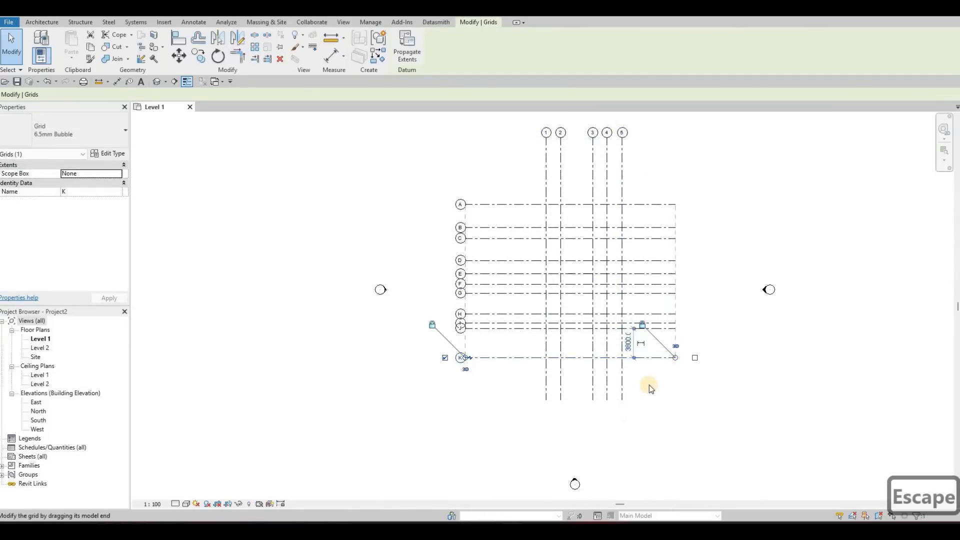
{"action": "key", "text": "Escape"}
{"action": "scroll", "coordinate": [538, 245], "scroll_direction": "down", "scroll_amount": 2}
{"action": "middle_click_drag", "start_coordinate": [538, 245], "coordinate": [570, 252]}
{"action": "left_click_drag", "start_coordinate": [665, 412], "coordinate": [573, 265]}
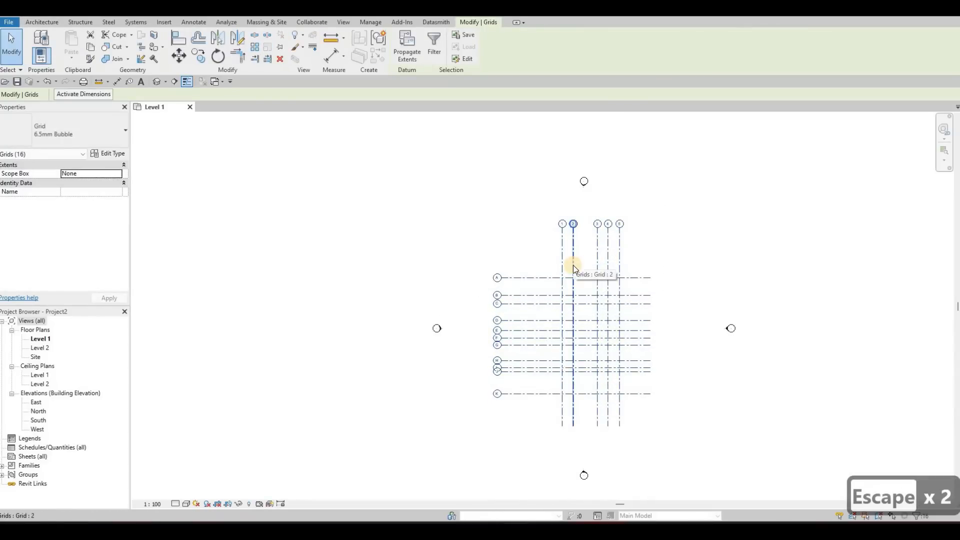
{"action": "key", "text": "Escape"}
{"action": "key", "text": "Escape"}
Step: Place a continuous aligned dimension string across vertical grids 1 to 5, between their bubbles and grid A
{"action": "scroll", "coordinate": [559, 232], "scroll_direction": "up", "scroll_amount": 3}
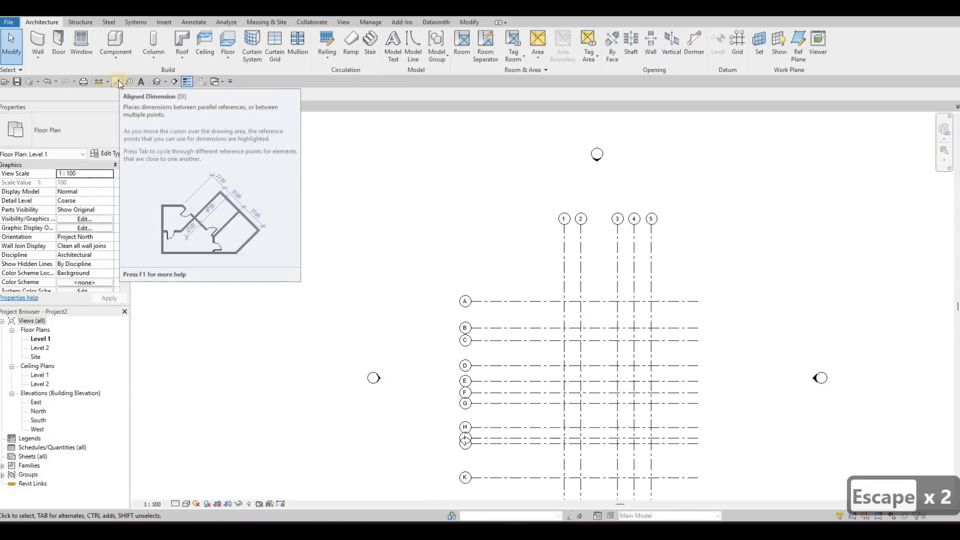
{"action": "key", "text": "d"}
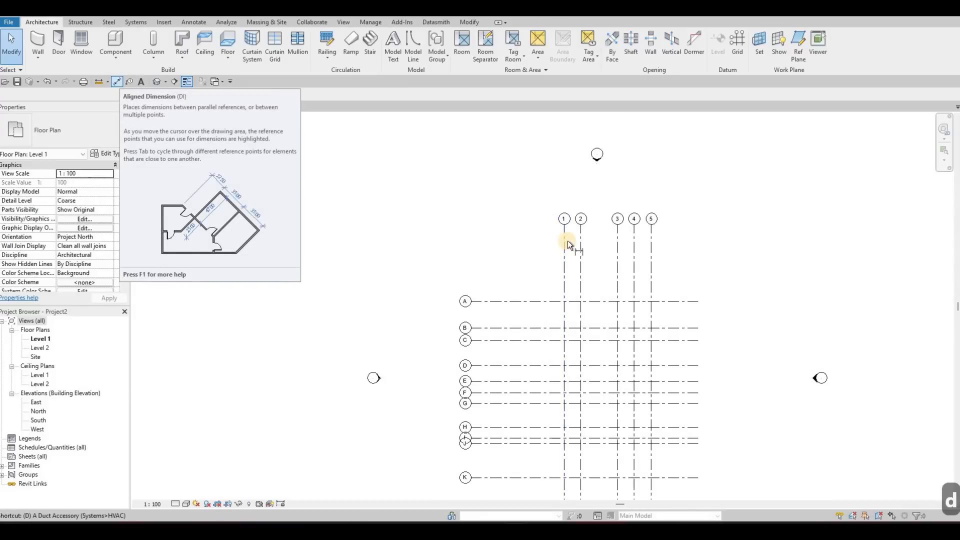
{"action": "key", "text": "i"}
{"action": "scroll", "coordinate": [559, 247], "scroll_direction": "up", "scroll_amount": 2}
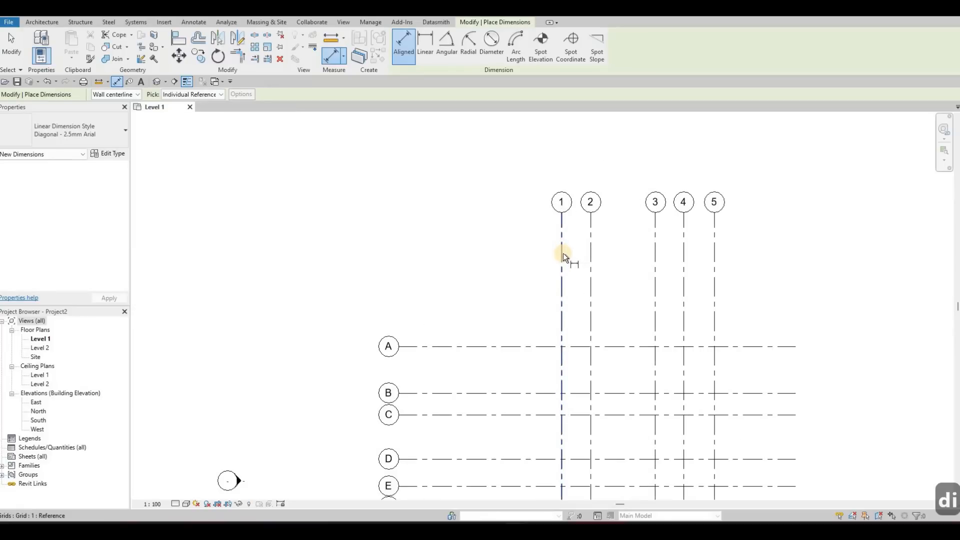
{"action": "left_click", "coordinate": [563, 254]}
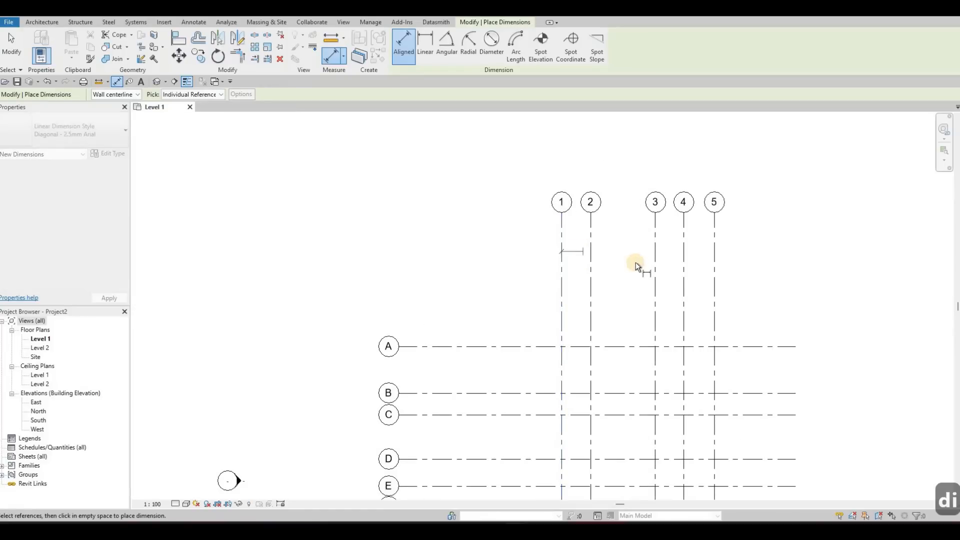
{"action": "left_click", "coordinate": [655, 260]}
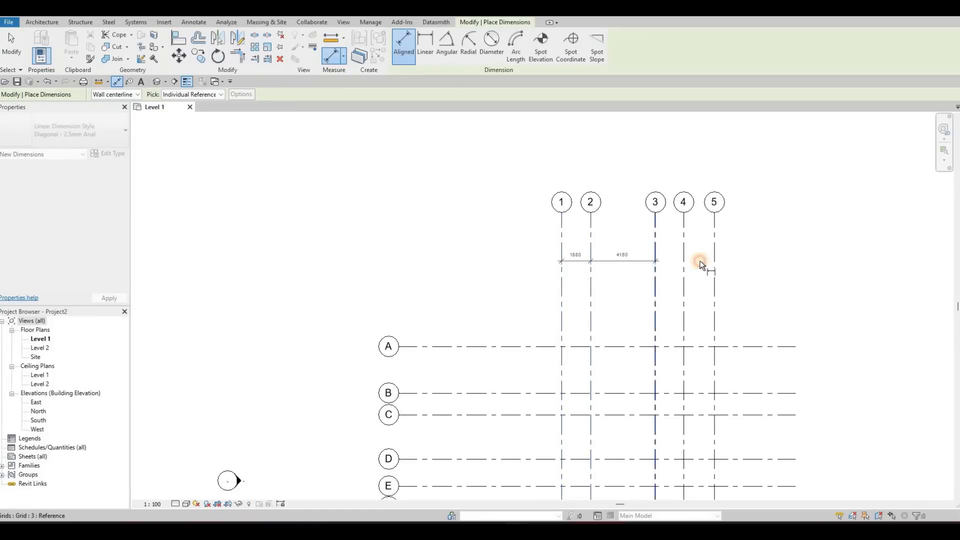
{"action": "left_click", "coordinate": [684, 260]}
{"action": "left_click", "coordinate": [715, 260]}
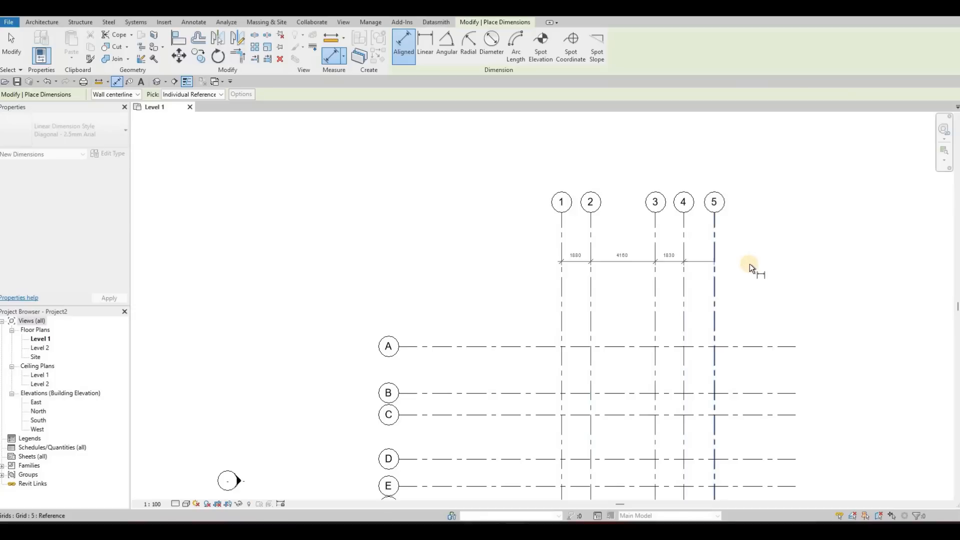
{"action": "scroll", "coordinate": [731, 259], "scroll_direction": "up", "scroll_amount": 3}
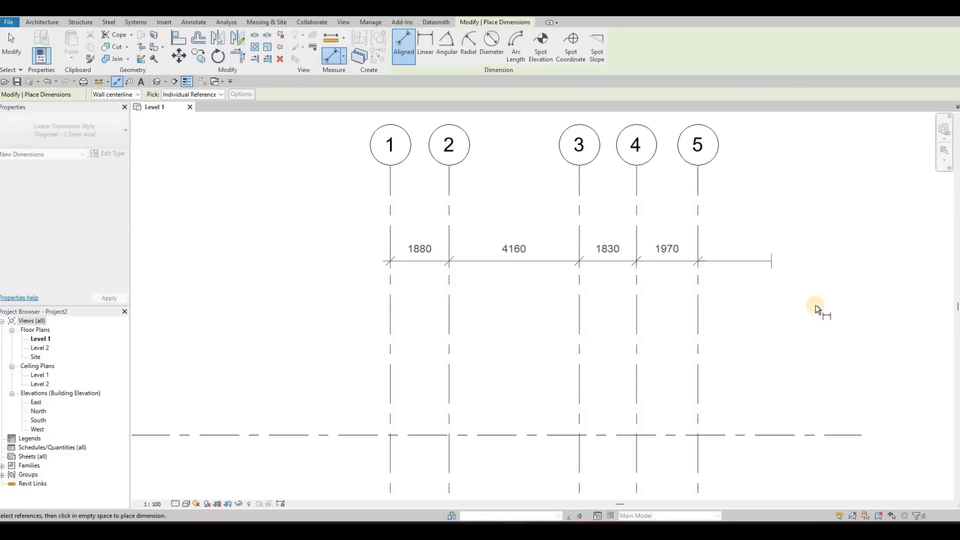
{"action": "left_click", "coordinate": [578, 336]}
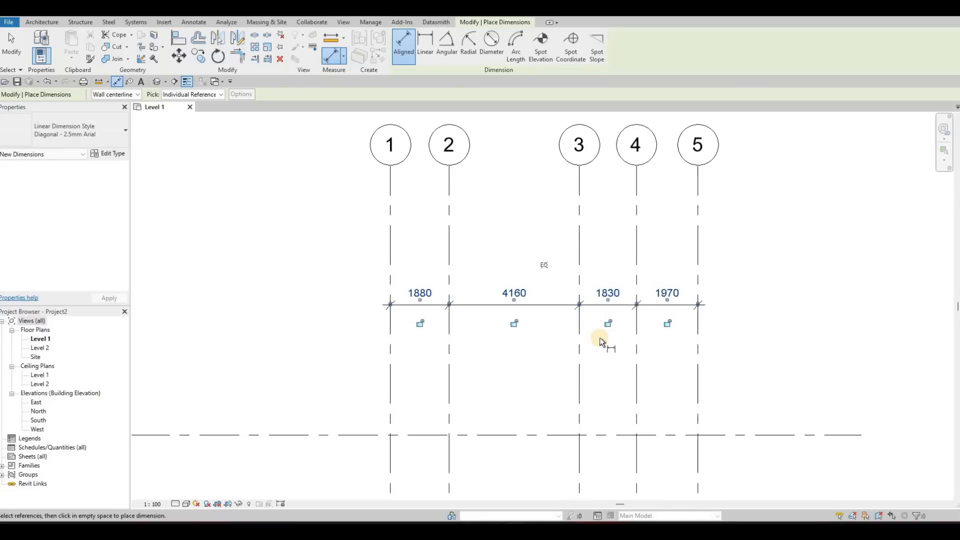
Step: Add an overall aligned dimension from grid 1 to grid 5 above the individual spacing dimensions
{"action": "left_click", "coordinate": [389, 238]}
{"action": "left_click", "coordinate": [699, 242]}
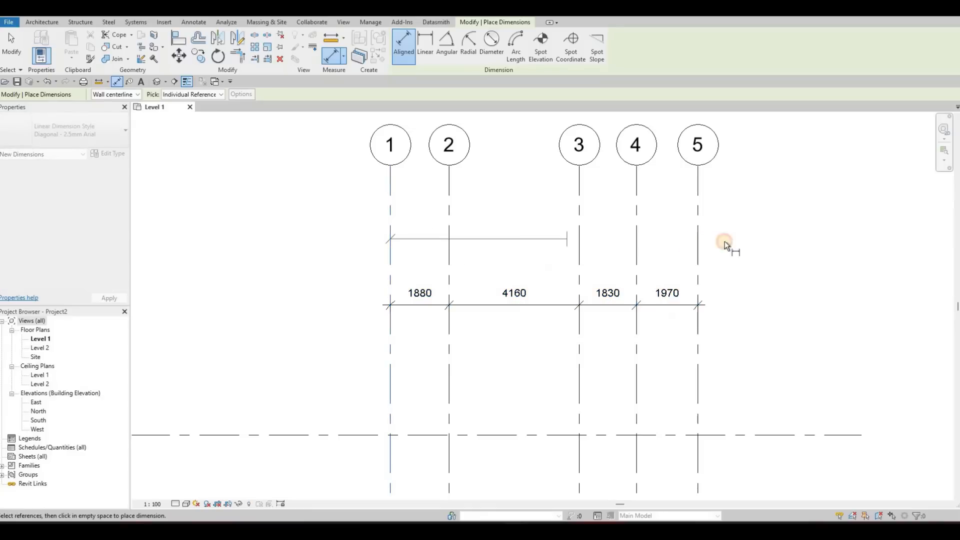
{"action": "left_click", "coordinate": [786, 244]}
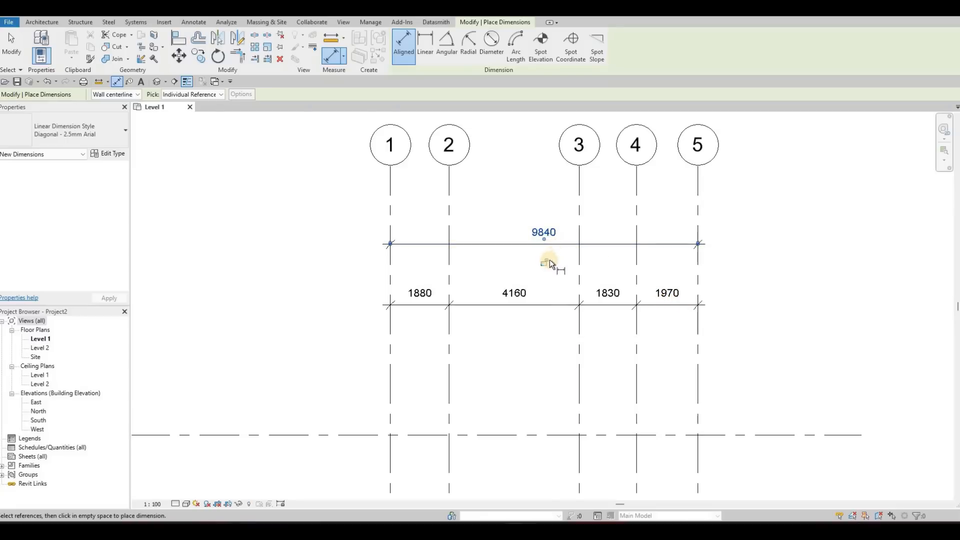
Step: Place a continuous aligned dimension string down horizontal grids A, B, C, D and E, to the left of grid 1
{"action": "middle_click_drag", "start_coordinate": [354, 328], "coordinate": [464, 230]}
{"action": "scroll", "coordinate": [451, 272], "scroll_direction": "down", "scroll_amount": 2}
{"action": "scroll", "coordinate": [462, 231], "scroll_direction": "down", "scroll_amount": 1}
{"action": "scroll", "coordinate": [464, 230], "scroll_direction": "down", "scroll_amount": 1}
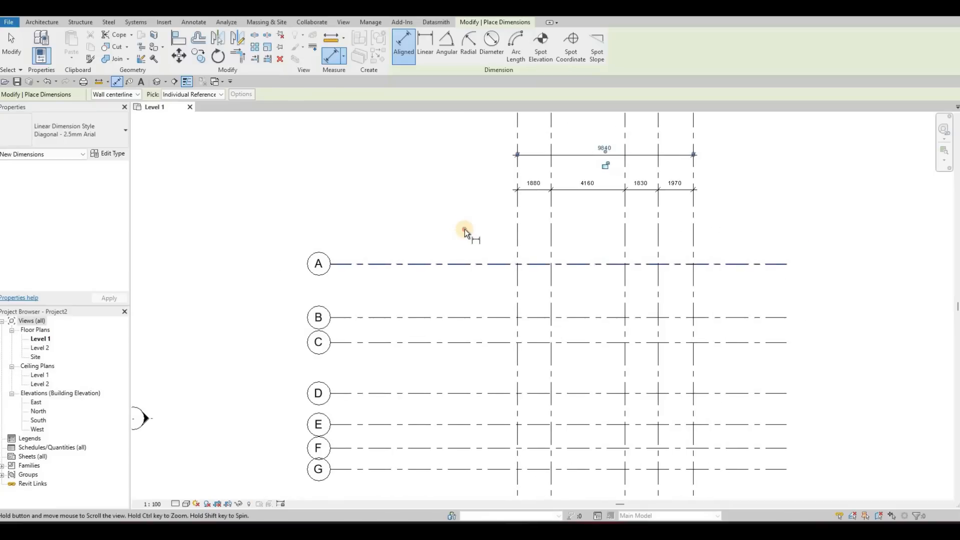
{"action": "scroll", "coordinate": [465, 229], "scroll_direction": "down", "scroll_amount": 1}
{"action": "left_click", "coordinate": [465, 229]}
{"action": "left_click", "coordinate": [467, 297]}
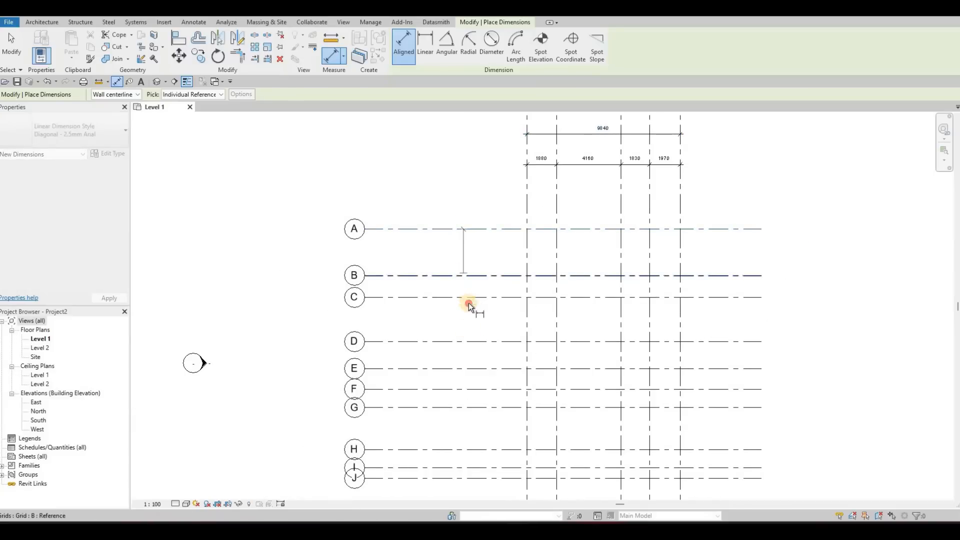
{"action": "left_click", "coordinate": [467, 342]}
{"action": "left_click", "coordinate": [466, 369]}
{"action": "middle_click_drag", "start_coordinate": [467, 383], "coordinate": [465, 325]}
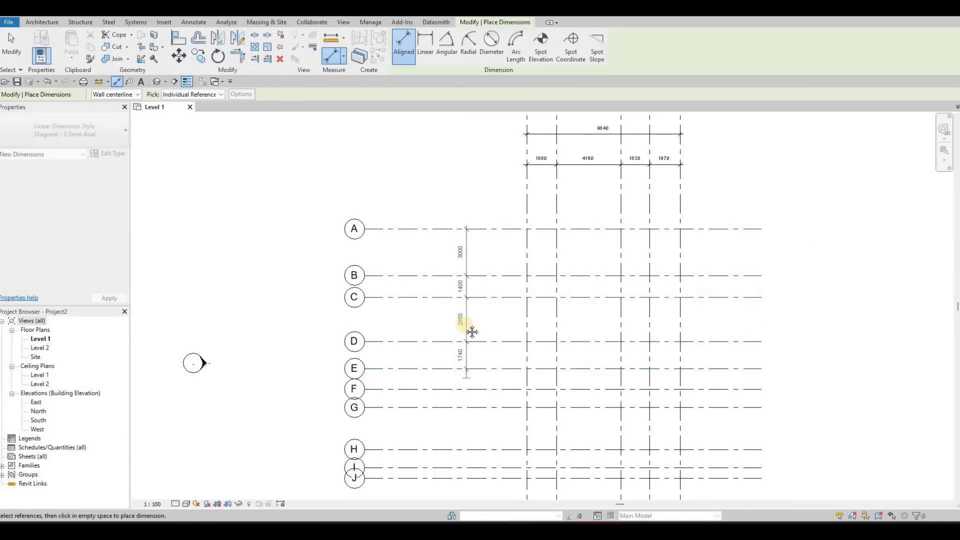
{"action": "left_click", "coordinate": [467, 302]}
Step: Continue the aligned dimension string down horizontal grids E, F, G, H, I, J and K, in line with the A-to-E string
{"action": "middle_click_drag", "start_coordinate": [478, 362], "coordinate": [478, 284]}
{"action": "scroll", "coordinate": [471, 302], "scroll_direction": "up", "scroll_amount": 2}
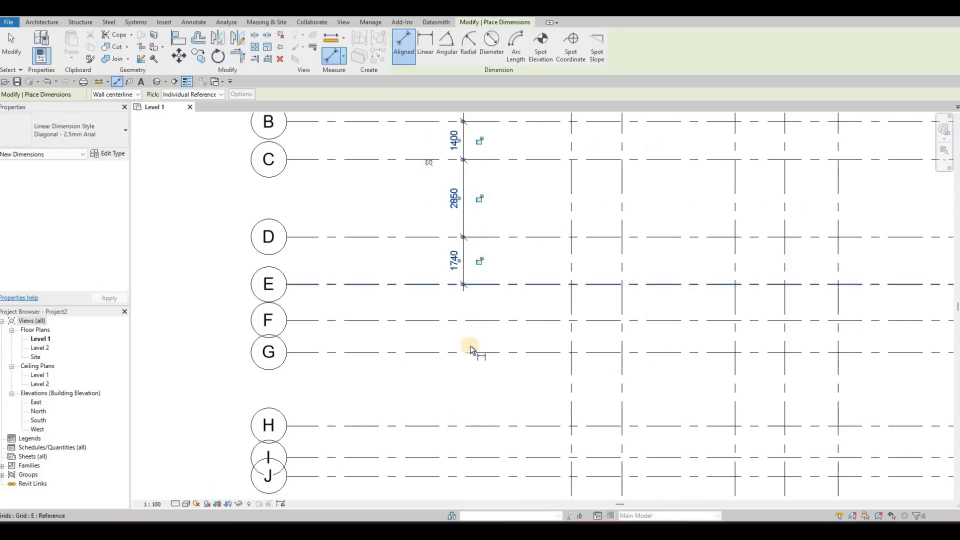
{"action": "left_click", "coordinate": [471, 284]}
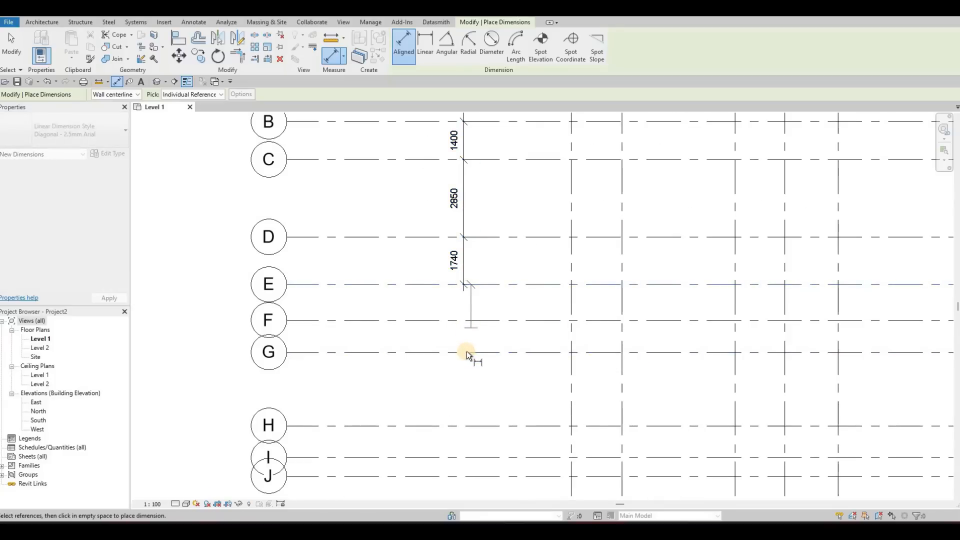
{"action": "left_click", "coordinate": [469, 320]}
{"action": "left_click", "coordinate": [469, 353]}
{"action": "left_click", "coordinate": [473, 425]}
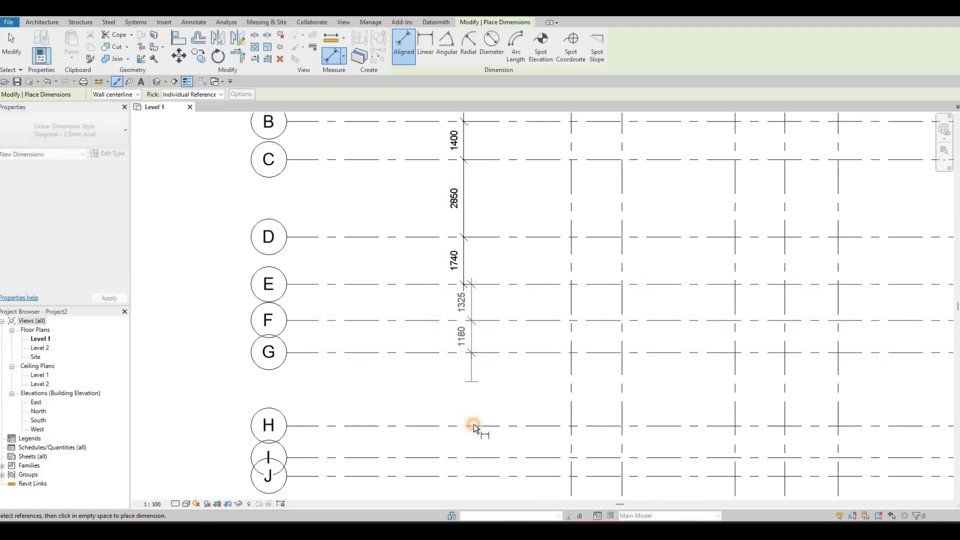
{"action": "middle_click_drag", "start_coordinate": [476, 413], "coordinate": [468, 268]}
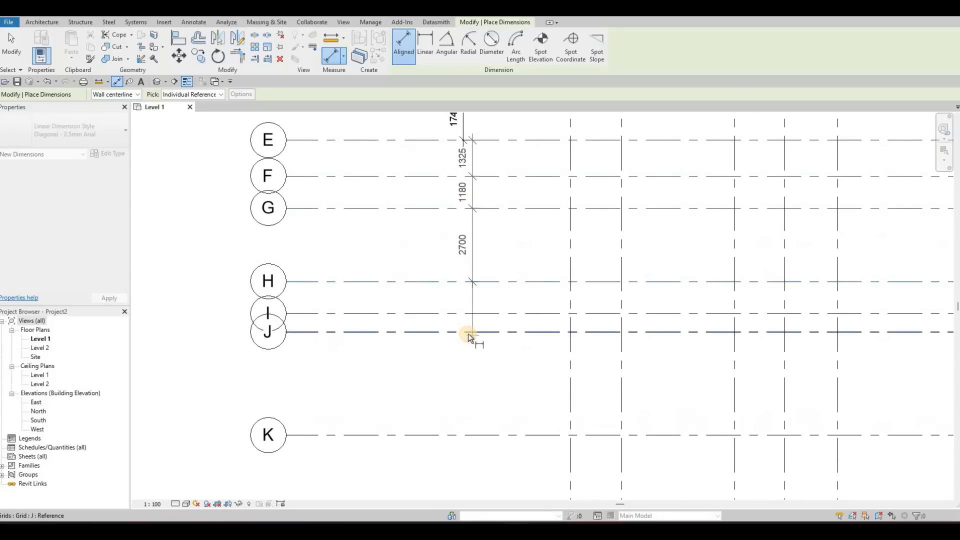
{"action": "left_click", "coordinate": [469, 314]}
{"action": "left_click", "coordinate": [470, 332]}
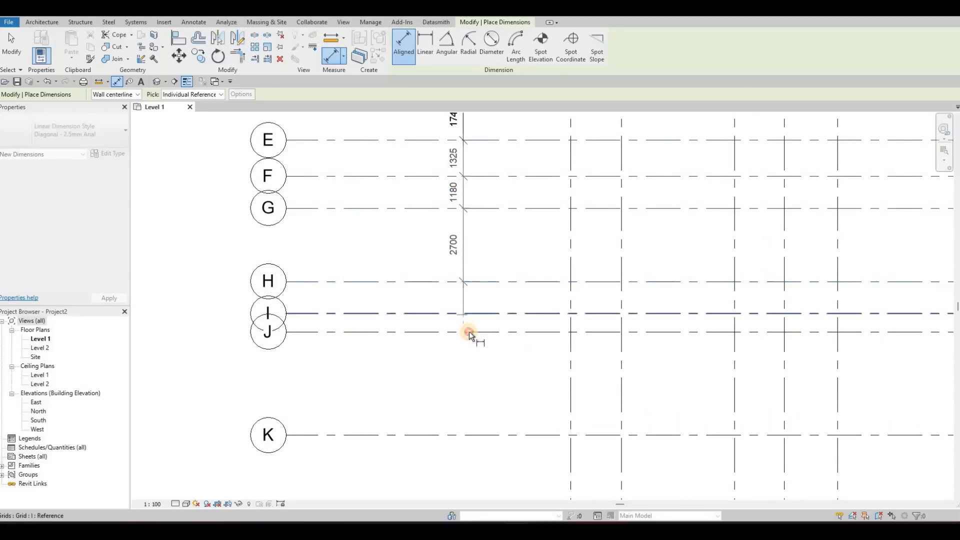
{"action": "left_click", "coordinate": [467, 431]}
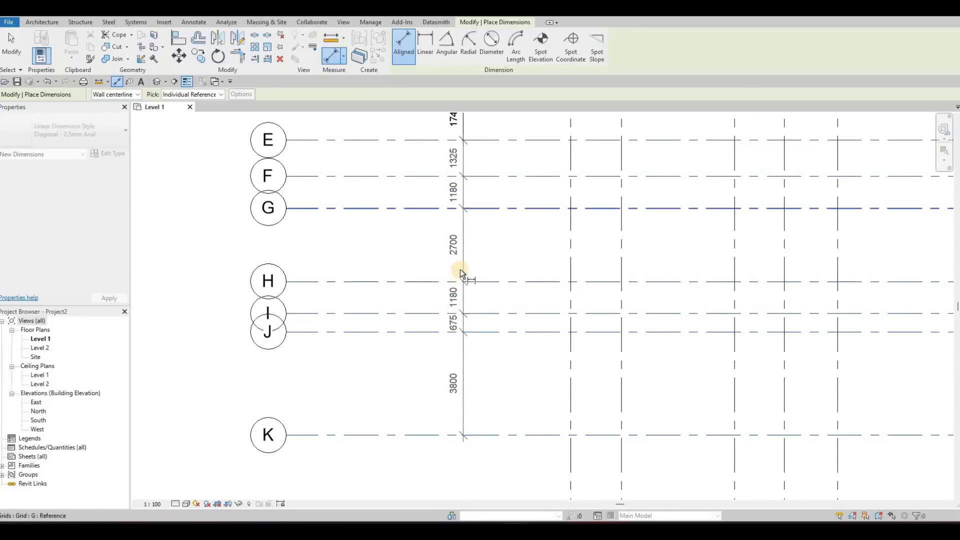
{"action": "middle_click_drag", "start_coordinate": [461, 270], "coordinate": [457, 379]}
{"action": "left_click", "coordinate": [482, 263]}
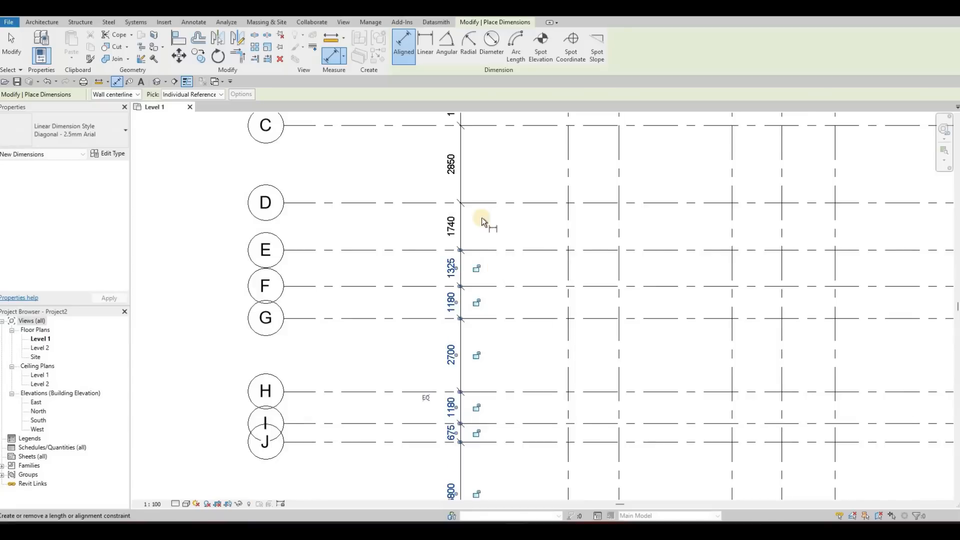
{"action": "scroll", "coordinate": [463, 207], "scroll_direction": "down", "scroll_amount": 4}
{"action": "key", "text": "Escape"}
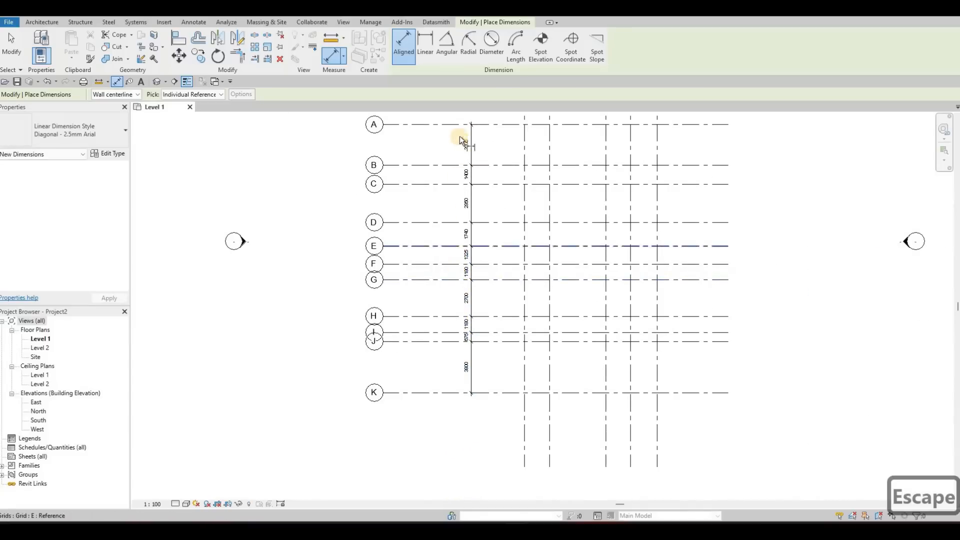
Step: Add an overall aligned dimension from grid A to grid K, between the grid bubbles and the individual spacing dimensions
{"action": "scroll", "coordinate": [472, 340], "scroll_direction": "up", "scroll_amount": 4}
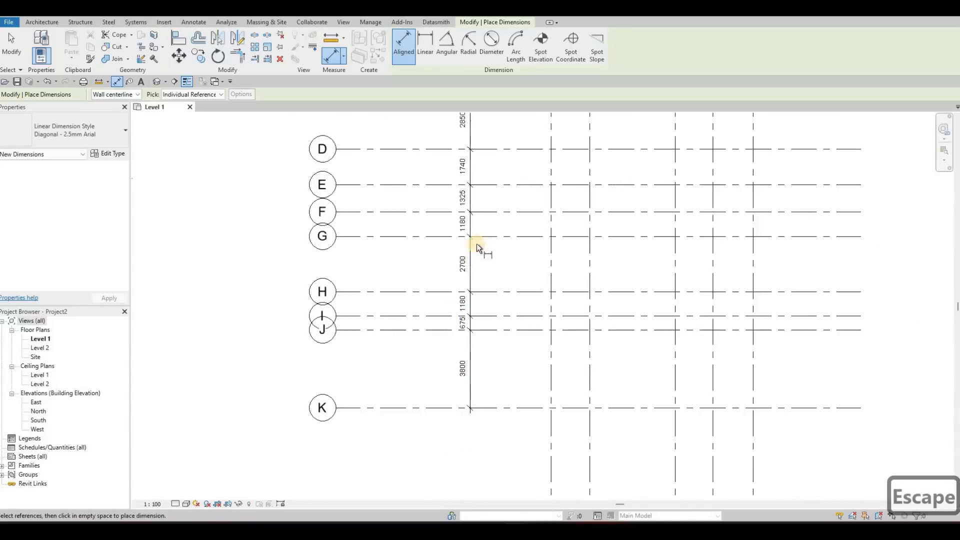
{"action": "scroll", "coordinate": [475, 209], "scroll_direction": "down", "scroll_amount": 2}
{"action": "scroll", "coordinate": [461, 170], "scroll_direction": "down", "scroll_amount": 2}
{"action": "left_click", "coordinate": [455, 149]}
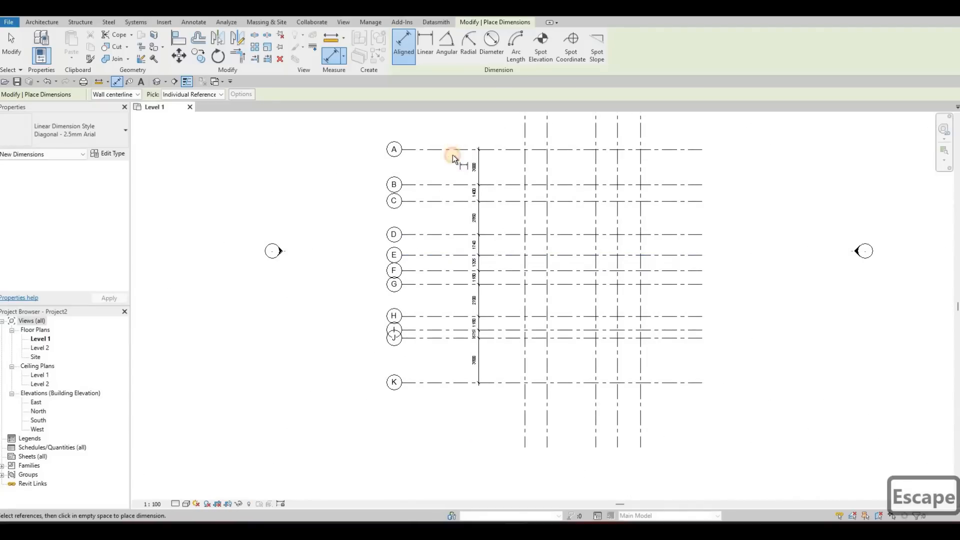
{"action": "left_click", "coordinate": [459, 382]}
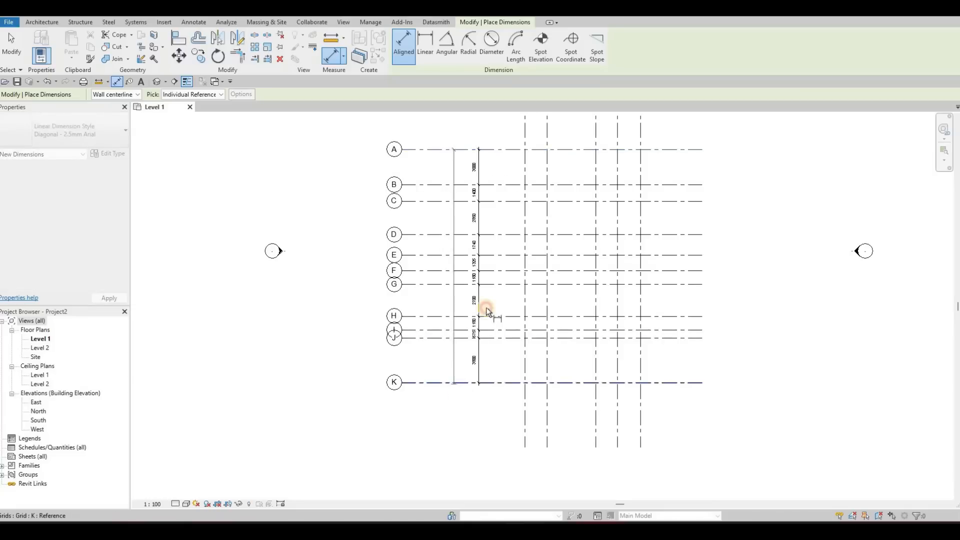
{"action": "left_click", "coordinate": [458, 197]}
{"action": "scroll", "coordinate": [477, 200], "scroll_direction": "up", "scroll_amount": 5}
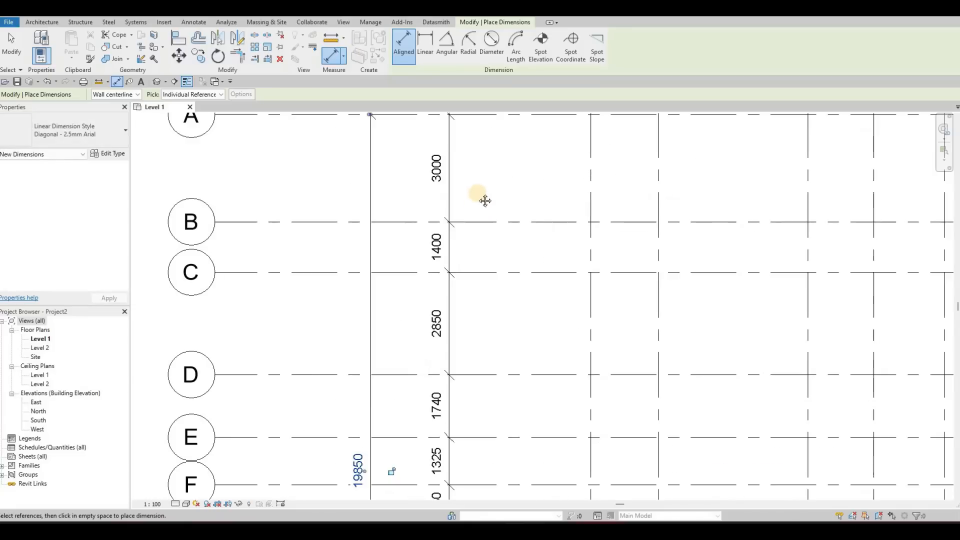
{"action": "key", "text": "Escape"}
Step: Examine the spacing and overall dimensions of the lettered grids, and finish with the whole grid layout in view
{"action": "scroll", "coordinate": [481, 239], "scroll_direction": "down", "scroll_amount": 1}
{"action": "middle_click_drag", "start_coordinate": [490, 226], "coordinate": [512, 162]}
{"action": "scroll", "coordinate": [496, 235], "scroll_direction": "up", "scroll_amount": 3}
{"action": "middle_click_drag", "start_coordinate": [510, 287], "coordinate": [512, 231]}
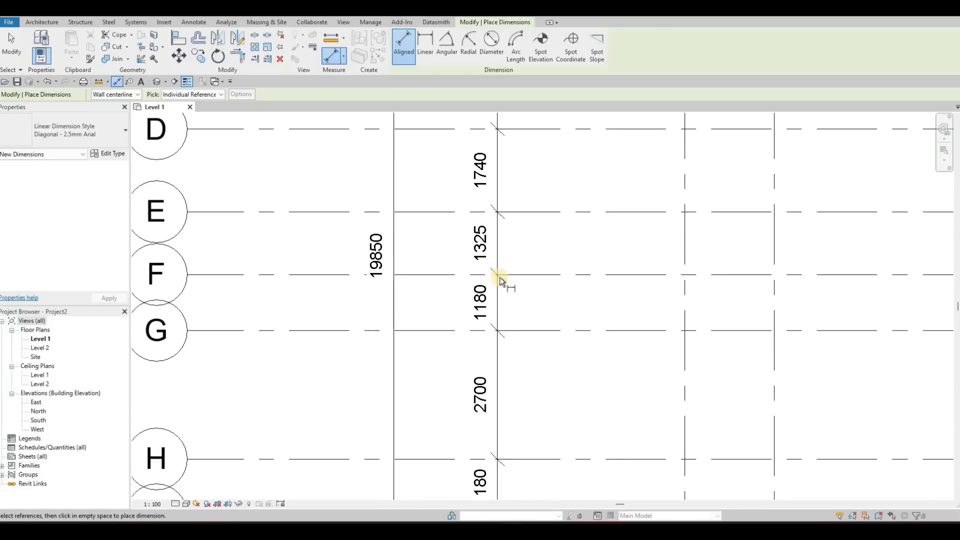
{"action": "mouse_move", "coordinate": [499, 277]}
{"action": "middle_mouse_down"}
{"action": "mouse_move", "coordinate": [506, 236]}
{"action": "mouse_move", "coordinate": [503, 248]}
{"action": "middle_mouse_up"}
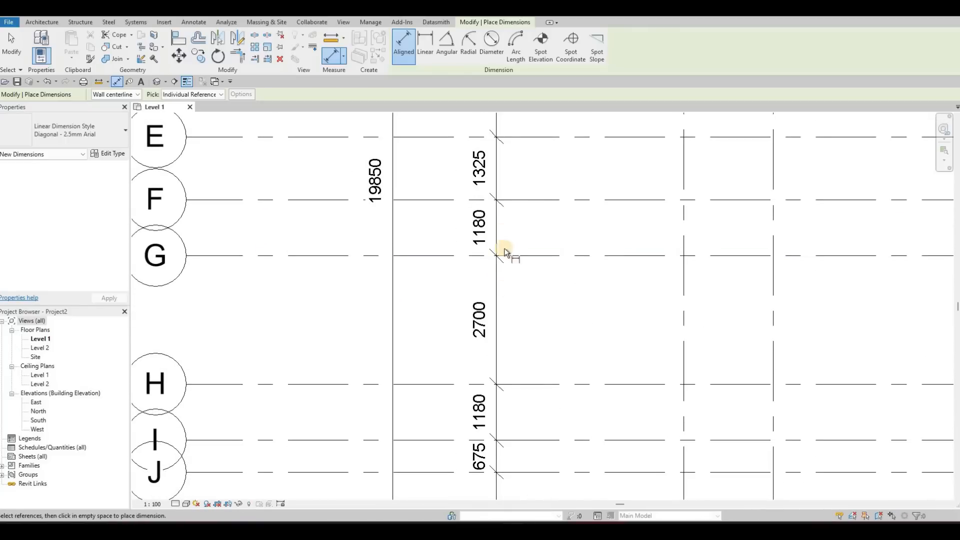
{"action": "middle_click_drag", "start_coordinate": [505, 292], "coordinate": [508, 221]}
{"action": "middle_click_drag", "start_coordinate": [518, 338], "coordinate": [522, 269]}
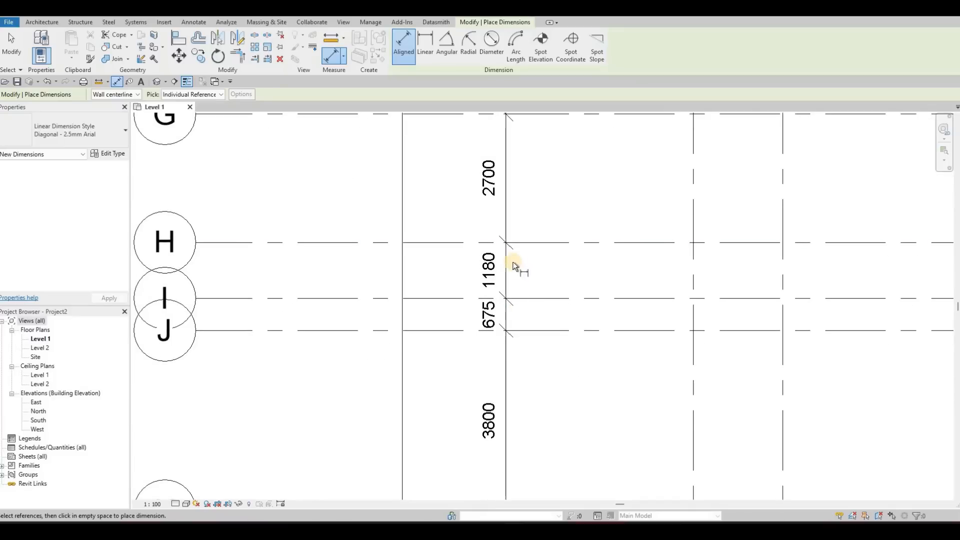
{"action": "middle_click_drag", "start_coordinate": [525, 320], "coordinate": [527, 272]}
{"action": "middle_click_drag", "start_coordinate": [496, 335], "coordinate": [488, 299]}
{"action": "middle_click_drag", "start_coordinate": [452, 241], "coordinate": [505, 249]}
{"action": "scroll", "coordinate": [445, 215], "scroll_direction": "down", "scroll_amount": 2}
{"action": "scroll", "coordinate": [435, 209], "scroll_direction": "down", "scroll_amount": 1}
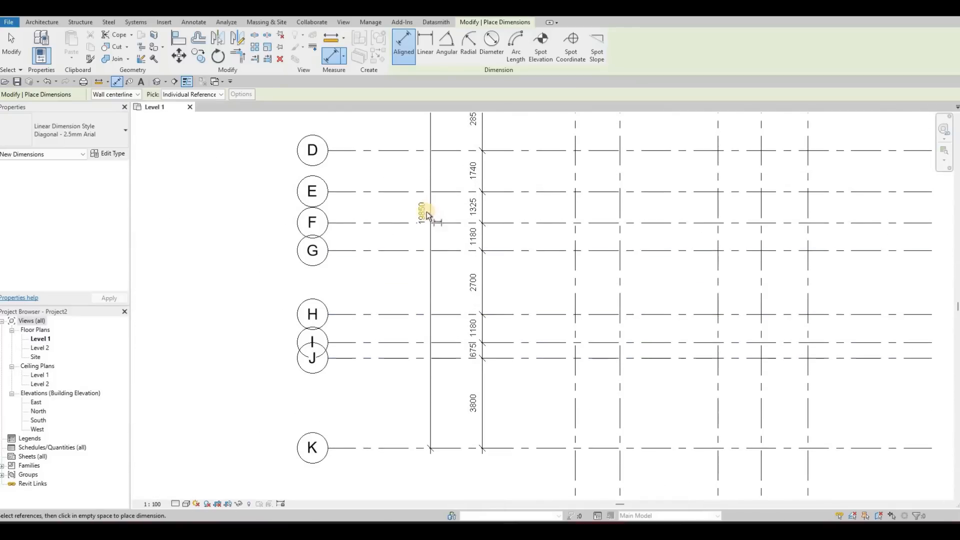
{"action": "scroll", "coordinate": [427, 213], "scroll_direction": "up", "scroll_amount": 2}
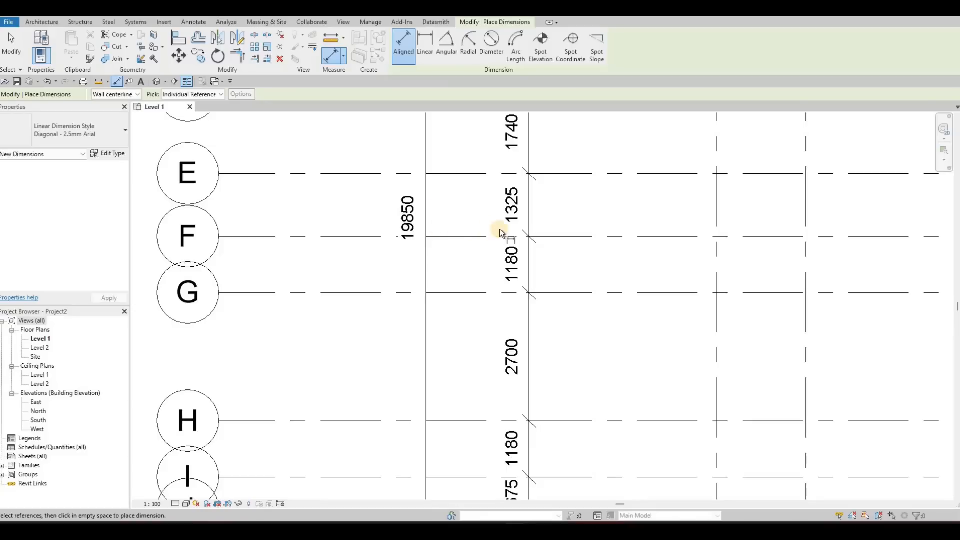
{"action": "scroll", "coordinate": [484, 242], "scroll_direction": "down", "scroll_amount": 4}
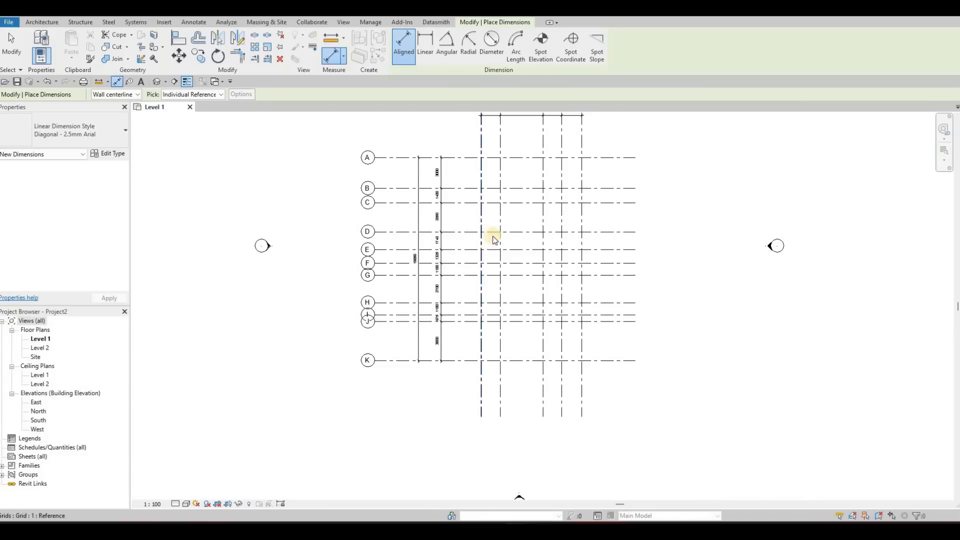
{"action": "key", "text": "Escape"}
{"action": "middle_click_drag", "start_coordinate": [555, 135], "coordinate": [542, 164]}
{"action": "scroll", "coordinate": [459, 308], "scroll_direction": "down", "scroll_amount": 1}
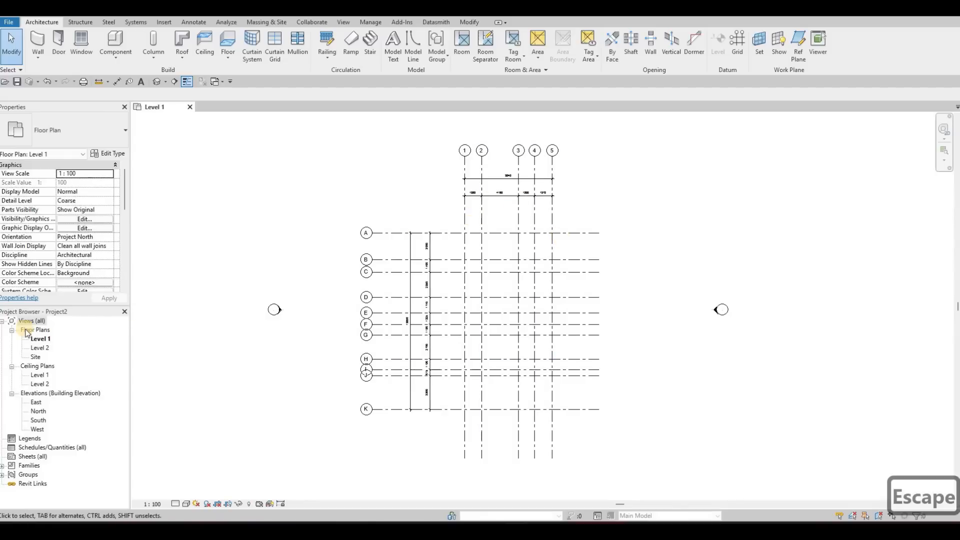
Step: Collapse the ceiling plans in the project views list and open the South building elevation
{"action": "left_click", "coordinate": [11, 366]}
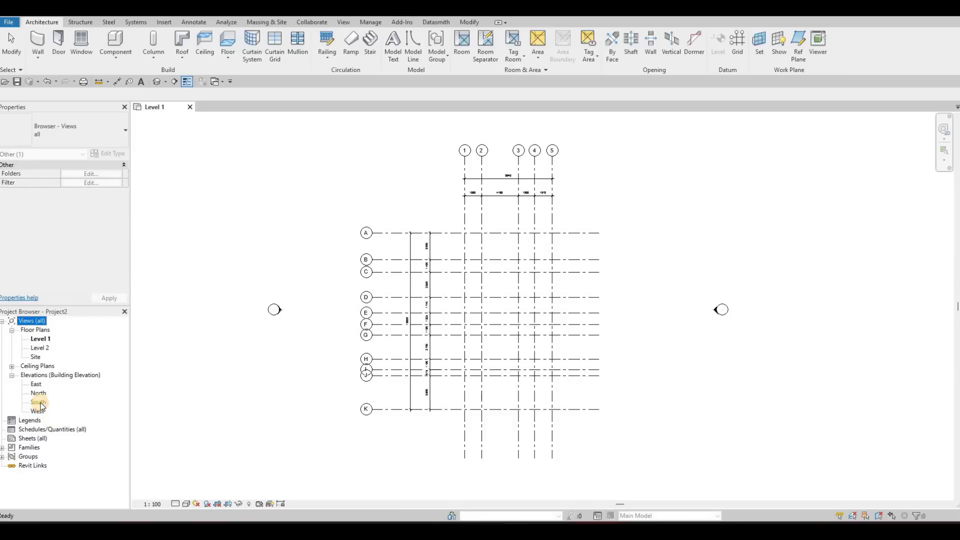
{"action": "middle_click_drag", "start_coordinate": [565, 298], "coordinate": [629, 280]}
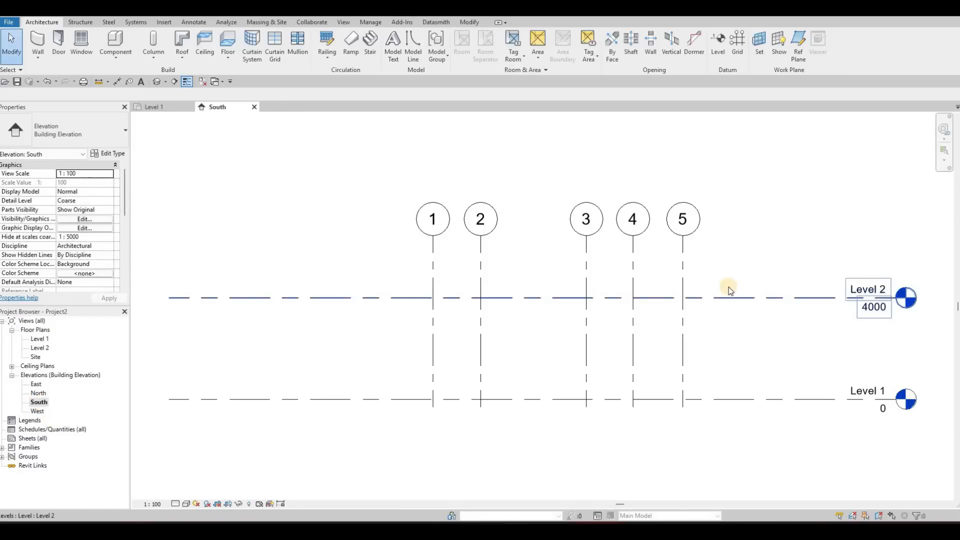
{"action": "scroll", "coordinate": [729, 289], "scroll_direction": "down", "scroll_amount": 3}
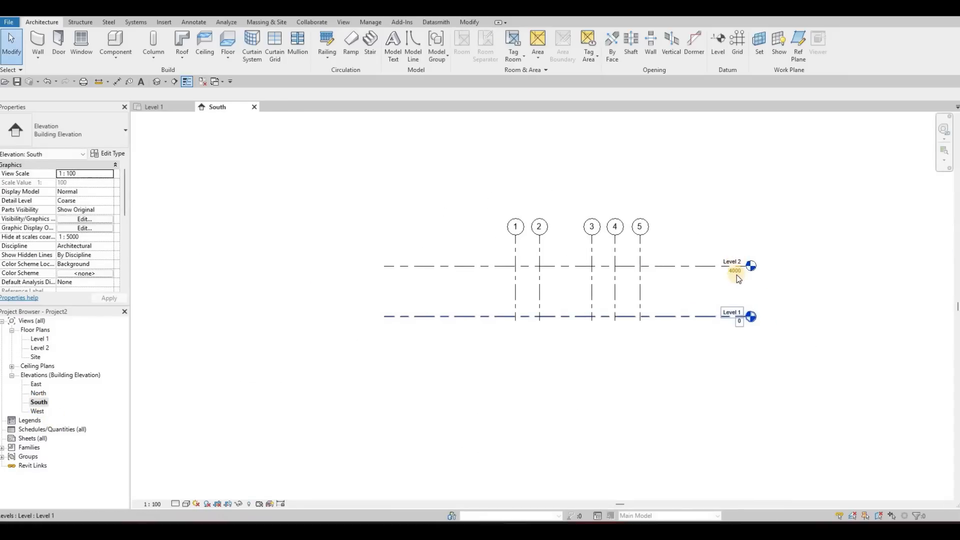
Step: Set the elevation of Level 2 to 3000 in the South elevation
{"action": "scroll", "coordinate": [722, 279], "scroll_direction": "up", "scroll_amount": 2}
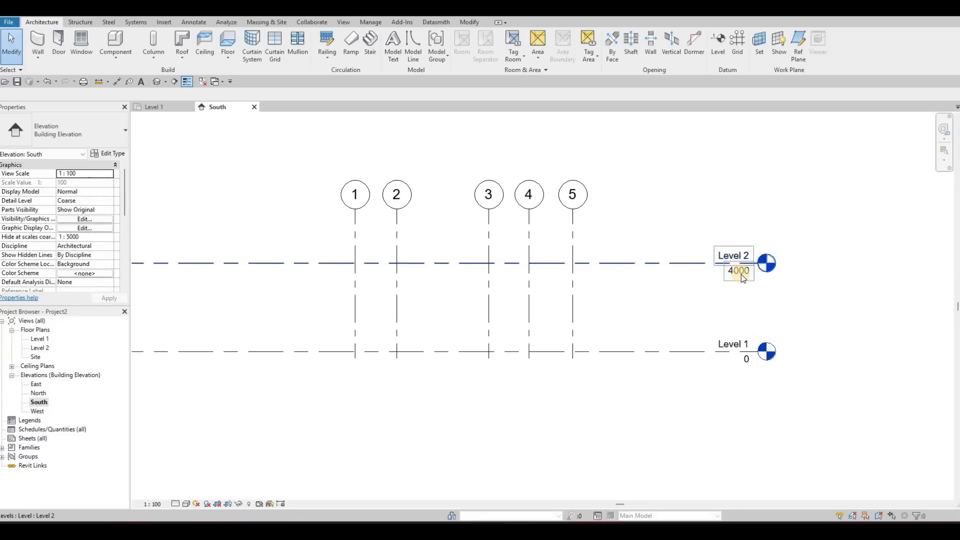
{"action": "middle_click_drag", "start_coordinate": [758, 258], "coordinate": [776, 241]}
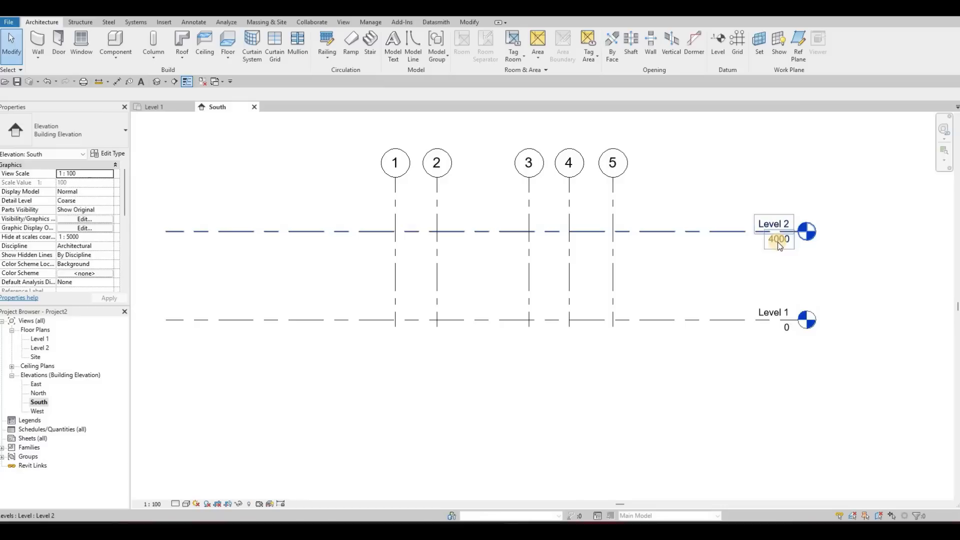
{"action": "left_click", "coordinate": [775, 239]}
{"action": "left_click", "coordinate": [776, 240]}
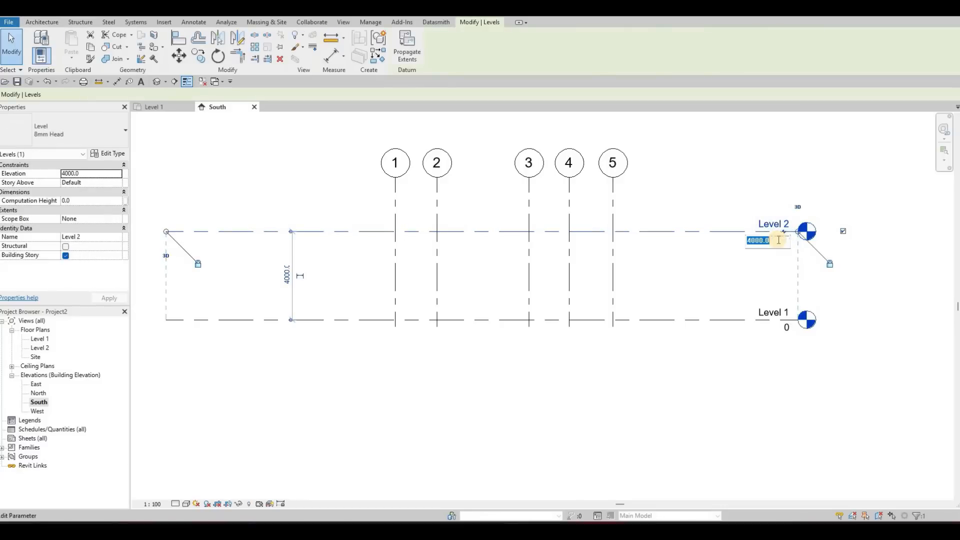
{"action": "type", "text": "300"}
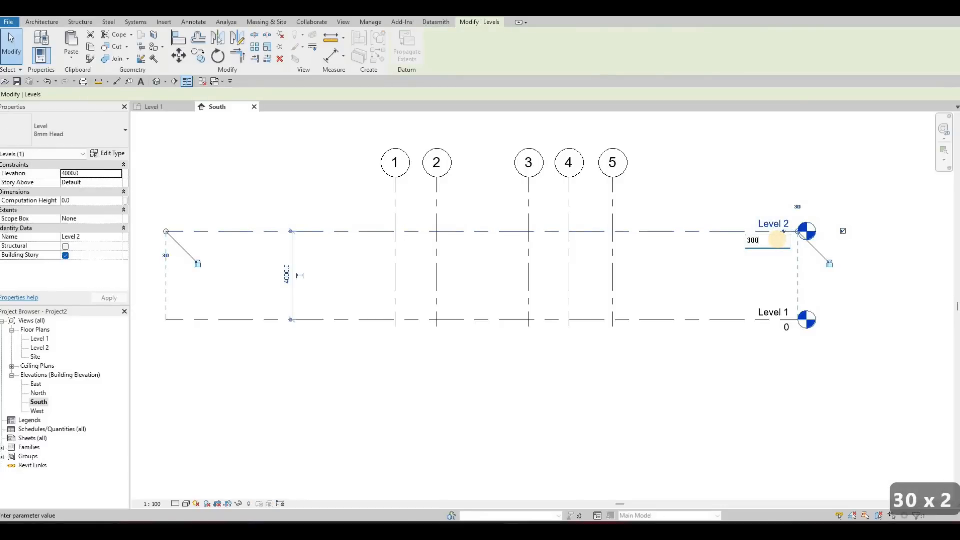
{"action": "type", "text": "0"}
{"action": "key", "text": "Return"}
{"action": "key", "text": "Escape"}
{"action": "key", "text": "Escape"}
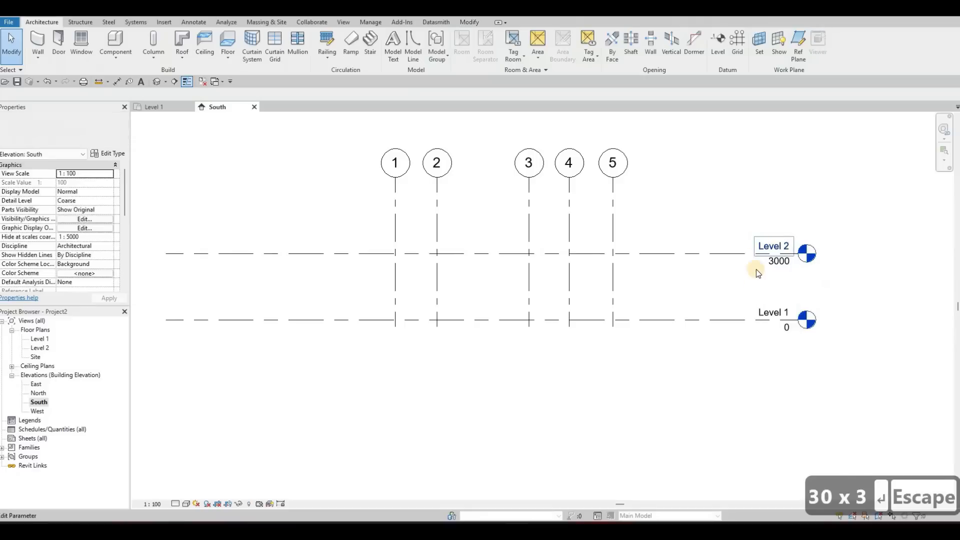
Step: Extend the upper ends of grids 1 to 5 together, well above Level 2, to leave room for more levels
{"action": "scroll", "coordinate": [530, 265], "scroll_direction": "down", "scroll_amount": 4}
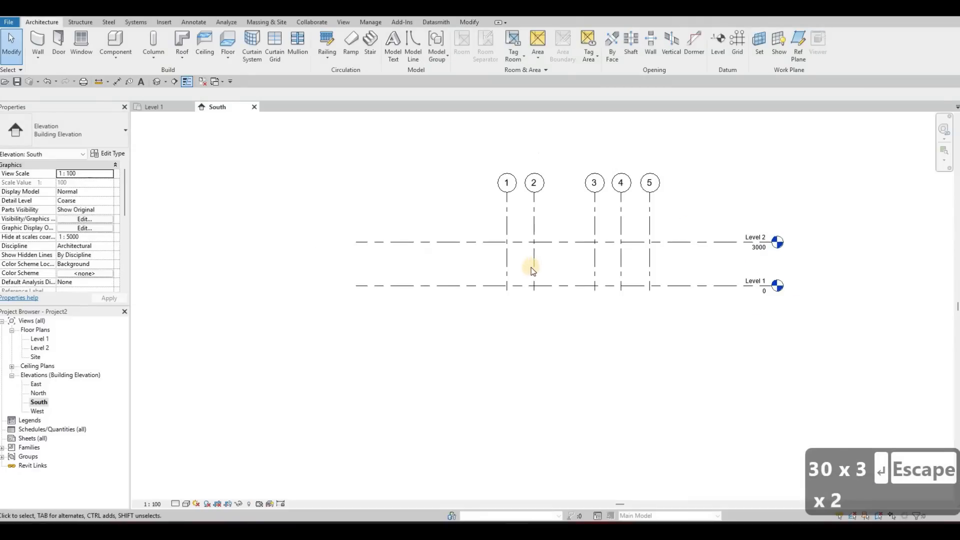
{"action": "scroll", "coordinate": [526, 263], "scroll_direction": "down", "scroll_amount": 2}
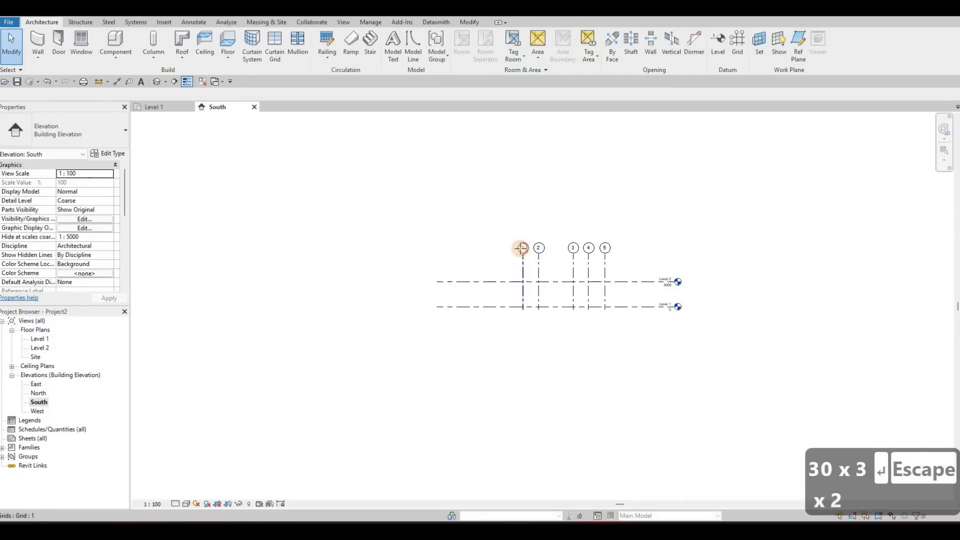
{"action": "left_click", "coordinate": [521, 248]}
{"action": "left_click_drag", "start_coordinate": [519, 211], "coordinate": [522, 194]}
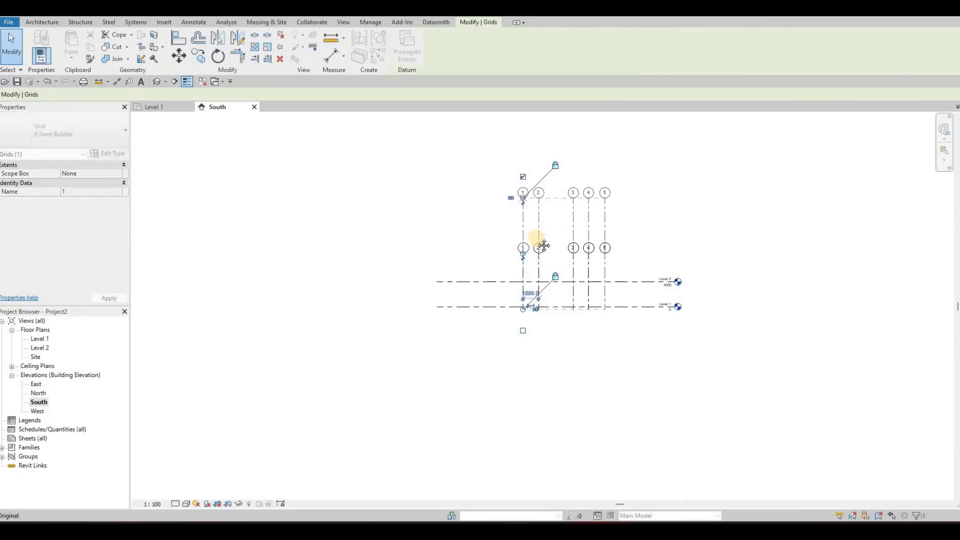
{"action": "key", "text": "Escape"}
{"action": "scroll", "coordinate": [560, 284], "scroll_direction": "up", "scroll_amount": 2}
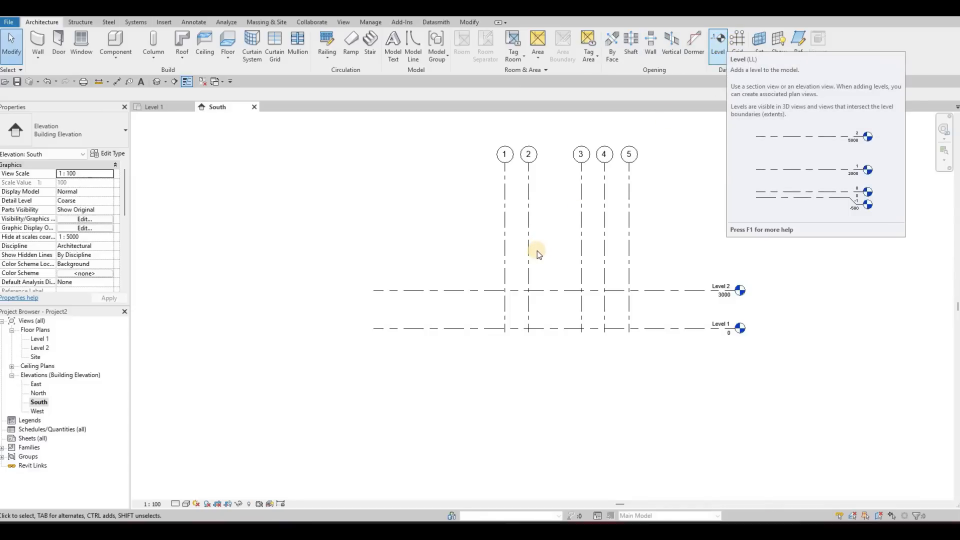
Step: Draw a new level at elevation 6000 above Level 2, with both ends aligned to the existing levels
{"action": "key", "text": "l"}
{"action": "key", "text": "l"}
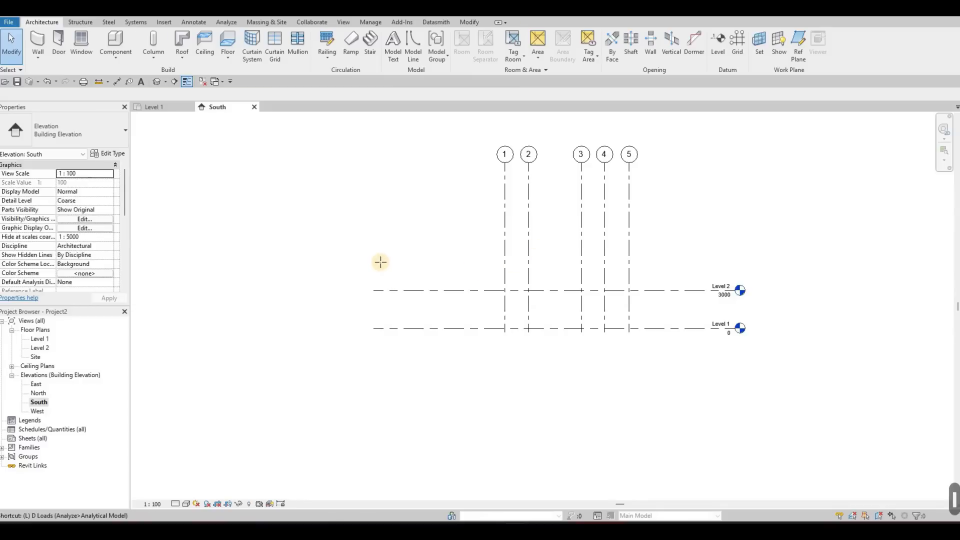
{"action": "key", "text": "l"}
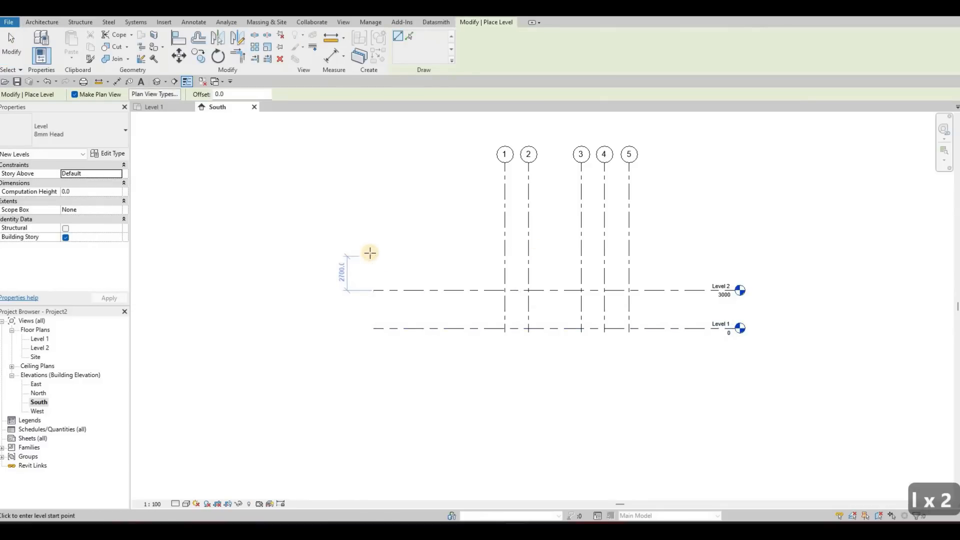
{"action": "left_click", "coordinate": [451, 250]}
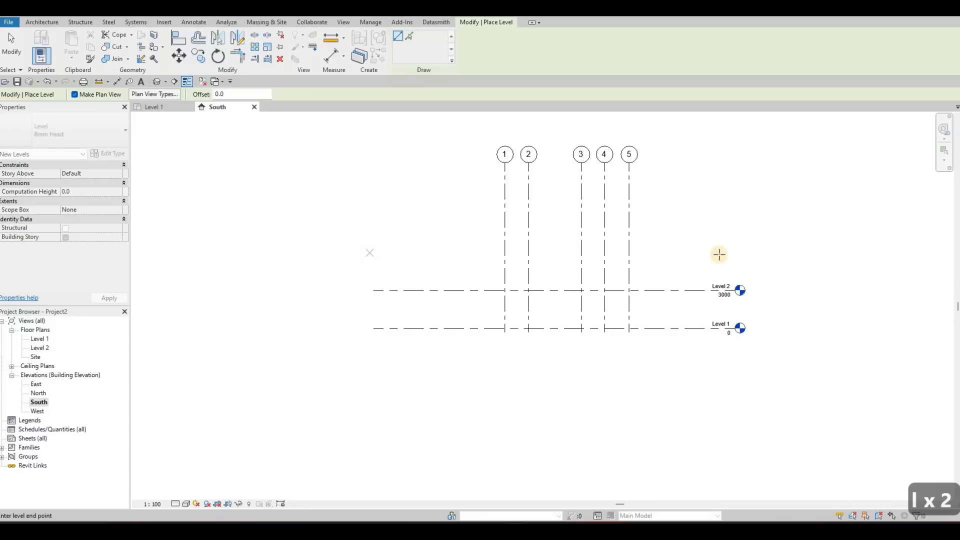
{"action": "left_click", "coordinate": [736, 253]}
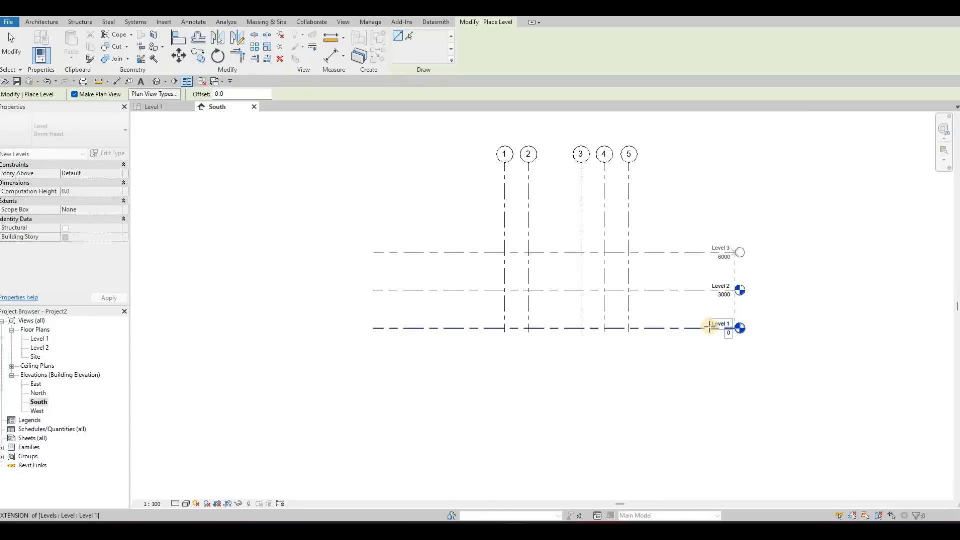
Step: Finish placing the level at elevation 6000 and exit the Level tool
{"action": "key", "text": "Escape"}
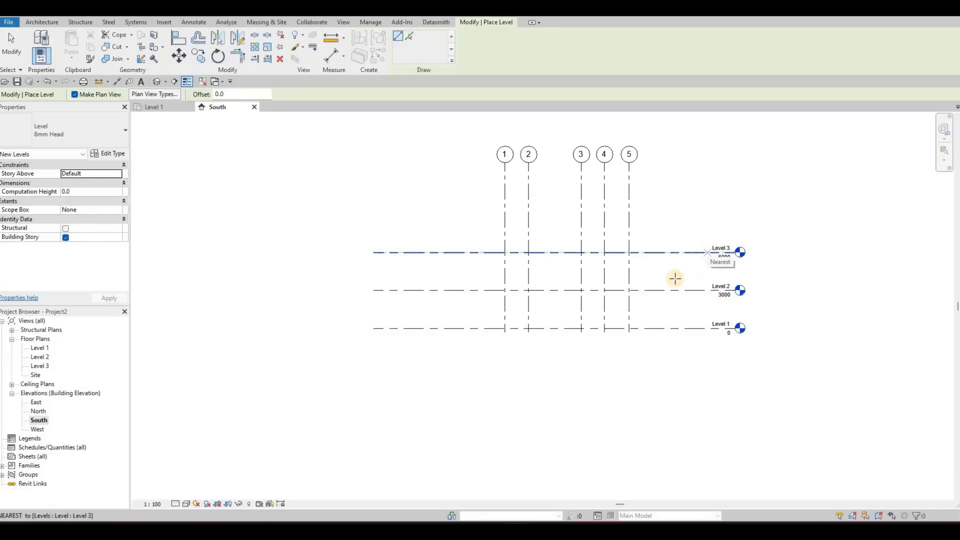
{"action": "key", "text": "Escape"}
{"action": "key", "text": "Escape"}
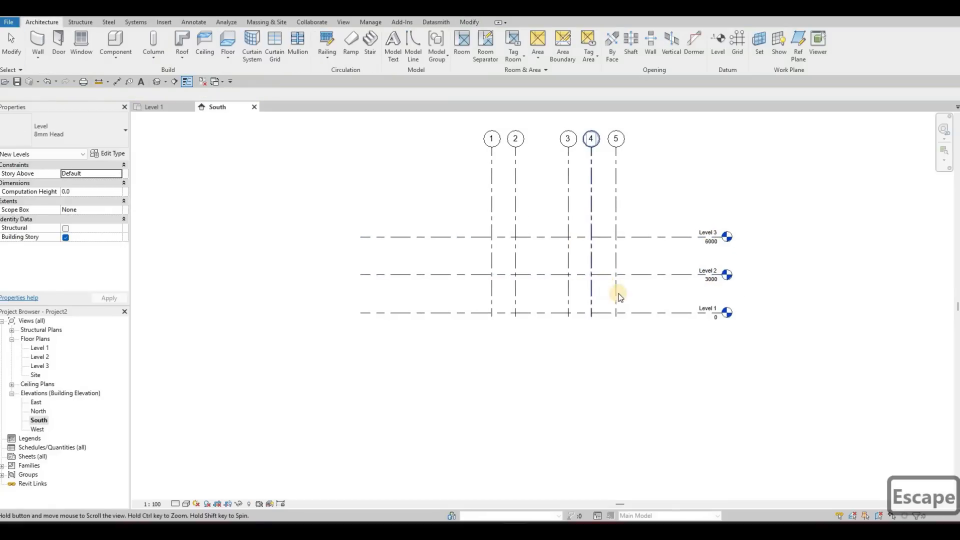
Step: Select grid 1 in the South elevation and check the grids in the Level 3 floor plan
{"action": "scroll", "coordinate": [587, 287], "scroll_direction": "up", "scroll_amount": 3}
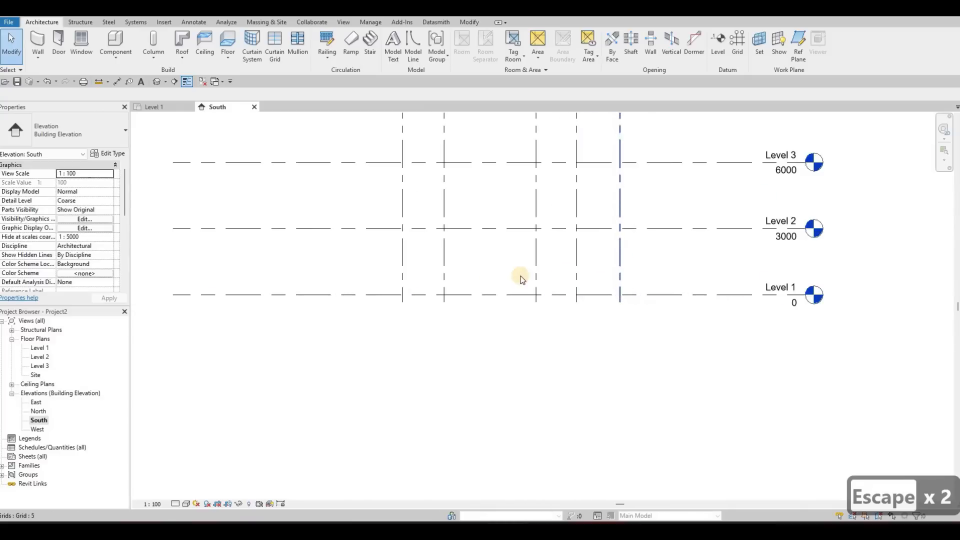
{"action": "middle_click_drag", "start_coordinate": [429, 282], "coordinate": [431, 269]}
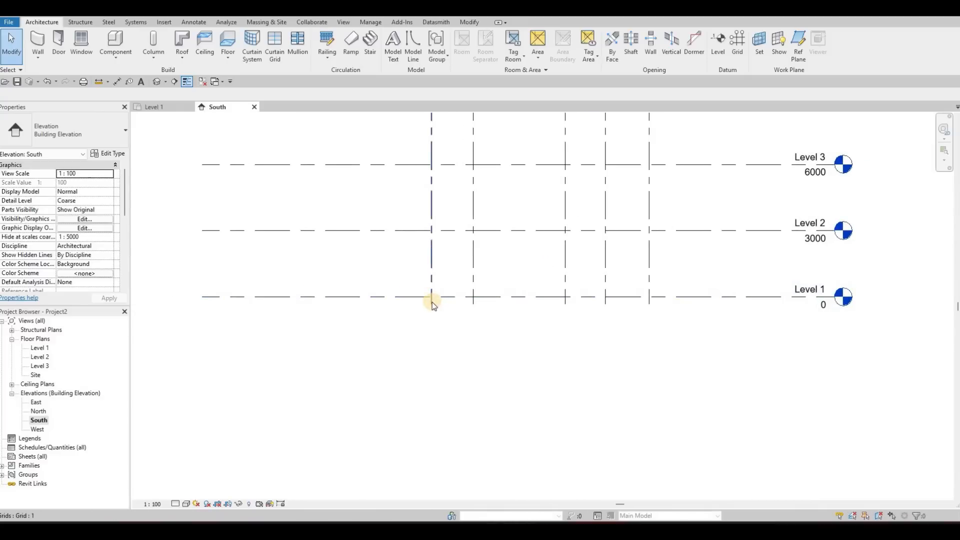
{"action": "left_click", "coordinate": [432, 303]}
{"action": "middle_click_drag", "start_coordinate": [260, 231], "coordinate": [262, 265]}
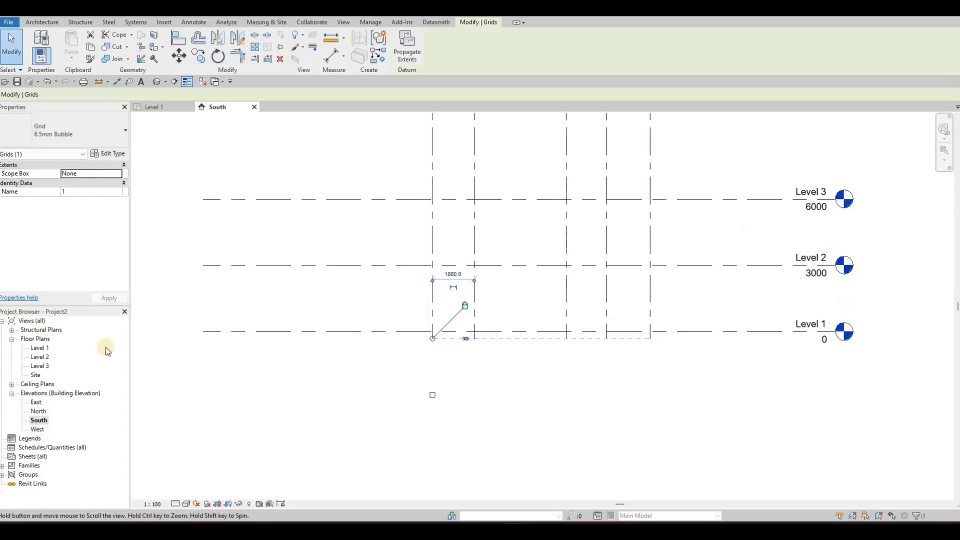
{"action": "scroll", "coordinate": [106, 348], "scroll_direction": "down", "scroll_amount": 1}
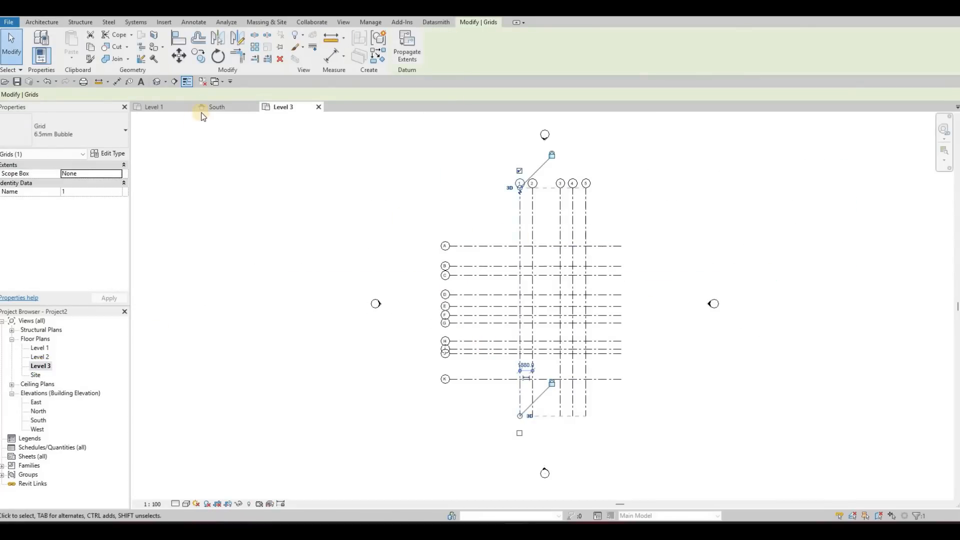
Step: Lower the upper ends of grids 1 to 5 to about Level 3 in the South elevation to test their visibility in plan
{"action": "left_click", "coordinate": [227, 107]}
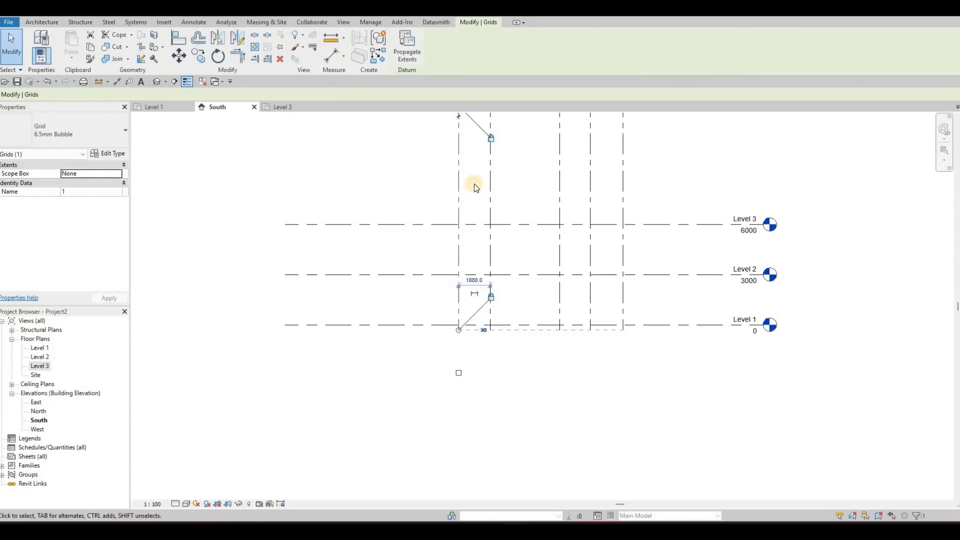
{"action": "scroll", "coordinate": [456, 203], "scroll_direction": "down", "scroll_amount": 2}
{"action": "middle_click_drag", "start_coordinate": [455, 202], "coordinate": [469, 249]}
{"action": "left_click_drag", "start_coordinate": [464, 268], "coordinate": [511, 268]}
{"action": "scroll", "coordinate": [497, 263], "scroll_direction": "up", "scroll_amount": 3}
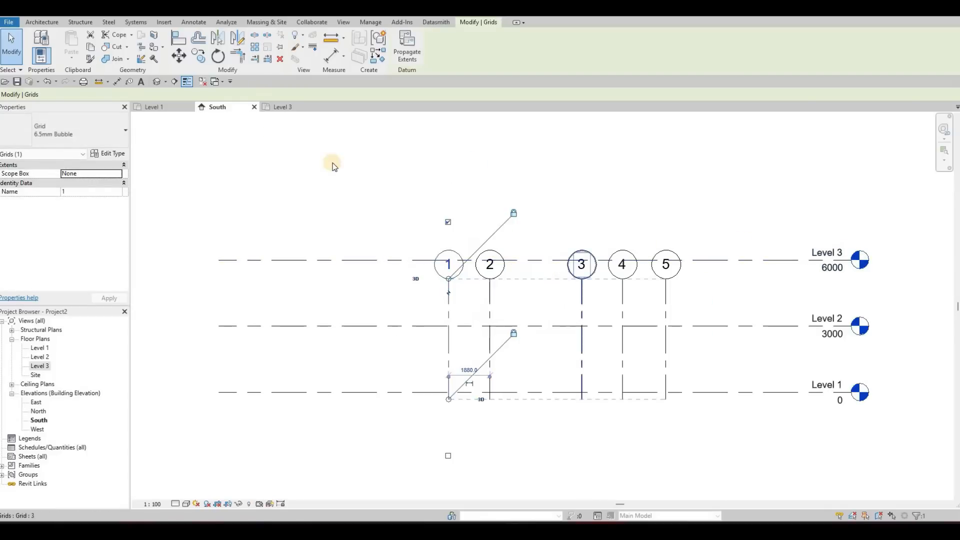
{"action": "left_click", "coordinate": [281, 107]}
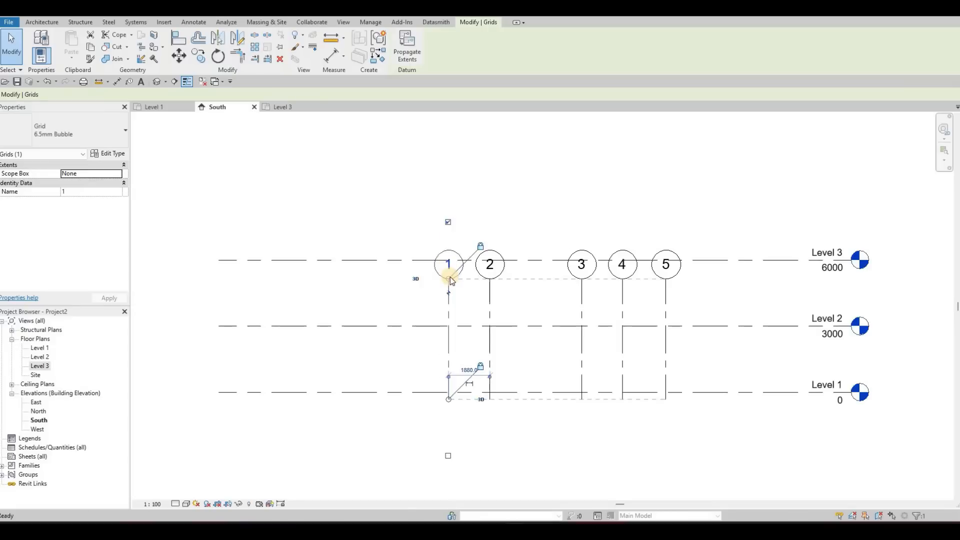
Step: Extend the upper ends of grids 1 to 5 together, well above Level 3, and deselect grid 1
{"action": "left_click_drag", "start_coordinate": [449, 279], "coordinate": [454, 130]}
{"action": "left_click_drag", "start_coordinate": [463, 166], "coordinate": [463, 127]}
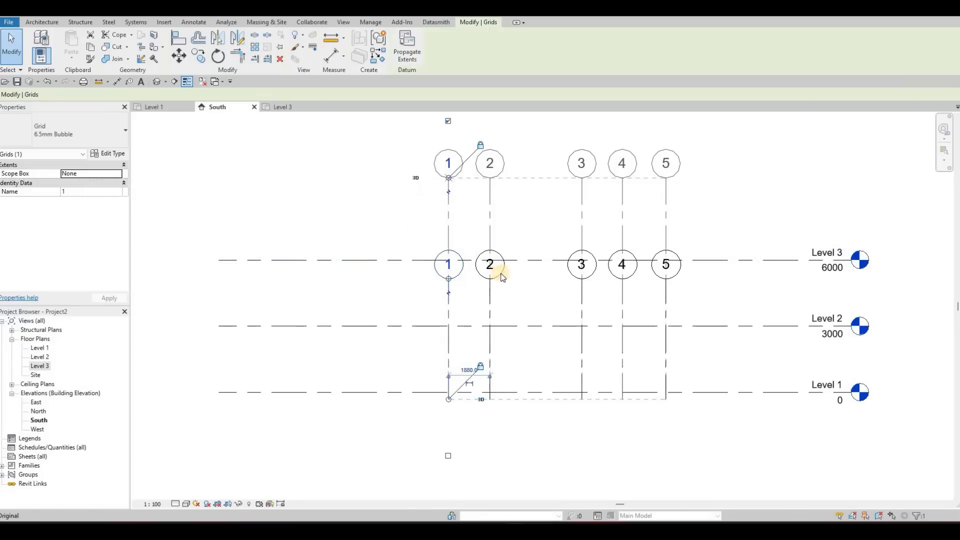
{"action": "scroll", "coordinate": [660, 294], "scroll_direction": "down", "scroll_amount": 2}
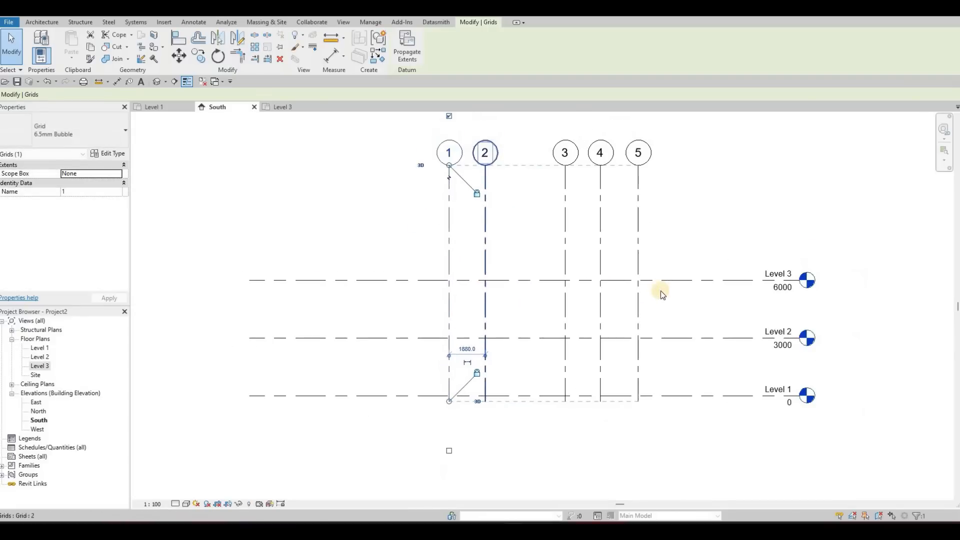
{"action": "scroll", "coordinate": [582, 303], "scroll_direction": "down", "scroll_amount": 1}
{"action": "key", "text": "Escape"}
{"action": "middle_click_drag", "start_coordinate": [580, 302], "coordinate": [628, 299]}
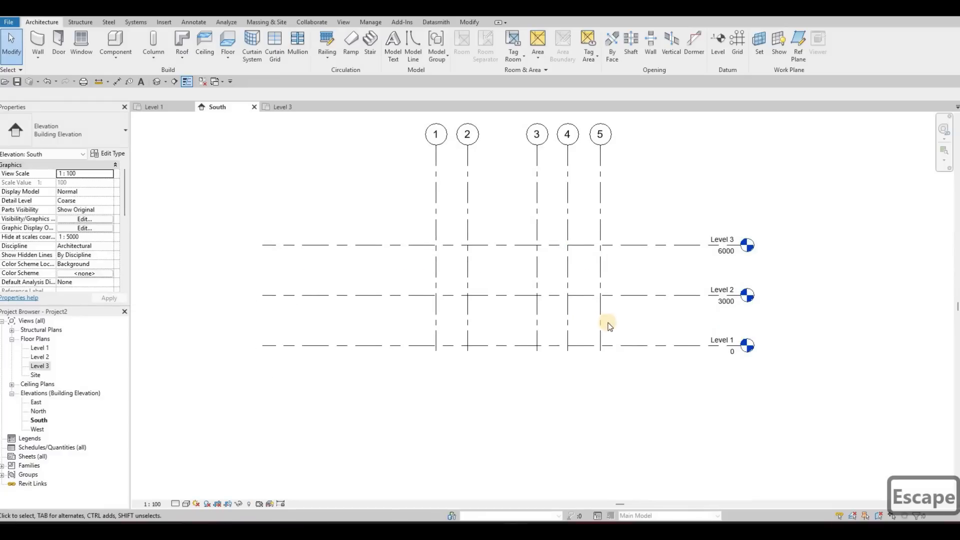
{"action": "scroll", "coordinate": [608, 327], "scroll_direction": "down", "scroll_amount": 1}
{"action": "middle_click_drag", "start_coordinate": [668, 333], "coordinate": [647, 347]}
{"action": "middle_click_drag", "start_coordinate": [456, 402], "coordinate": [457, 401]}
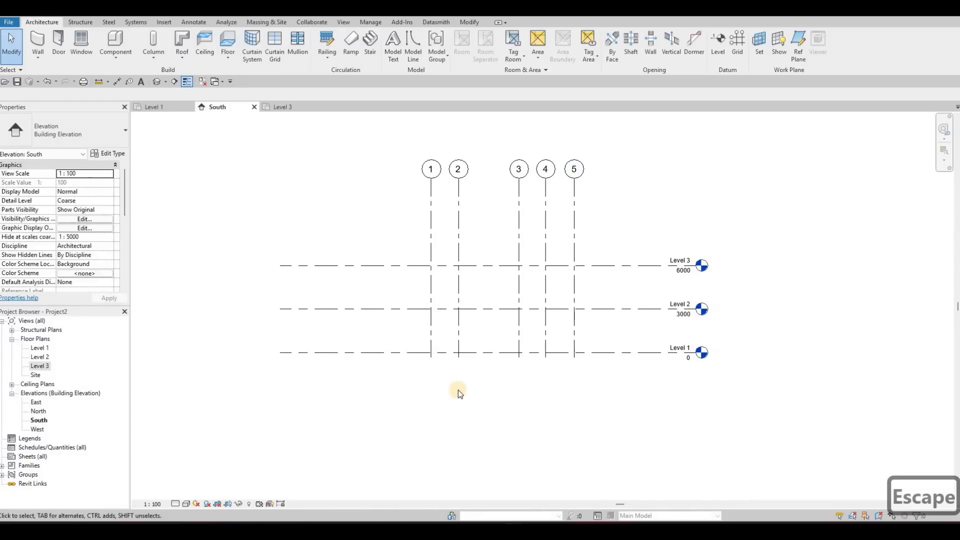
{"action": "left_click", "coordinate": [651, 352]}
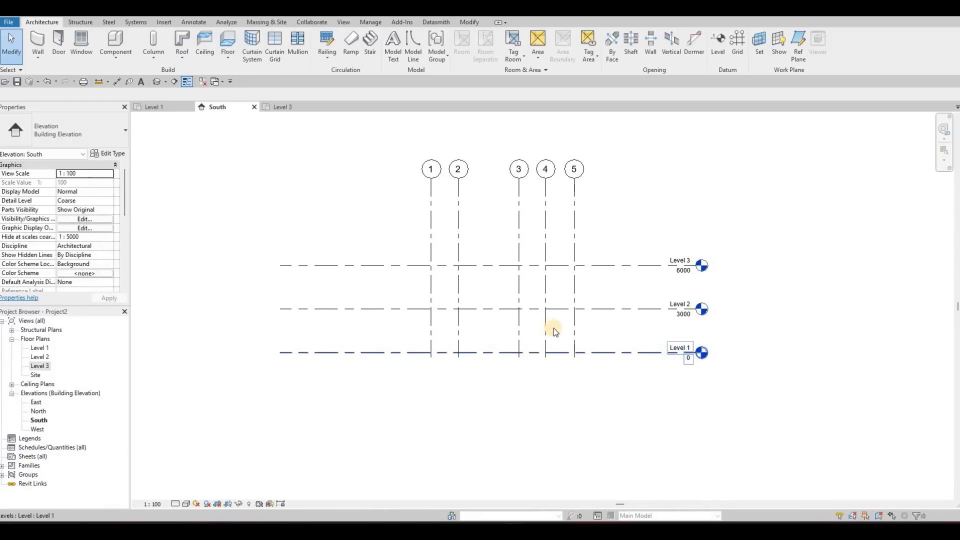
{"action": "middle_click_drag", "start_coordinate": [652, 354], "coordinate": [654, 355]}
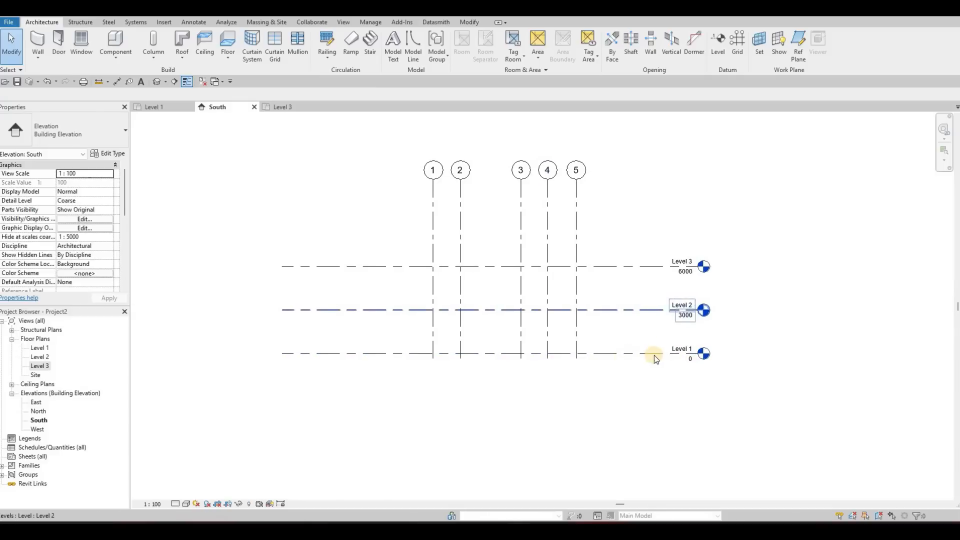
{"action": "left_click", "coordinate": [683, 354]}
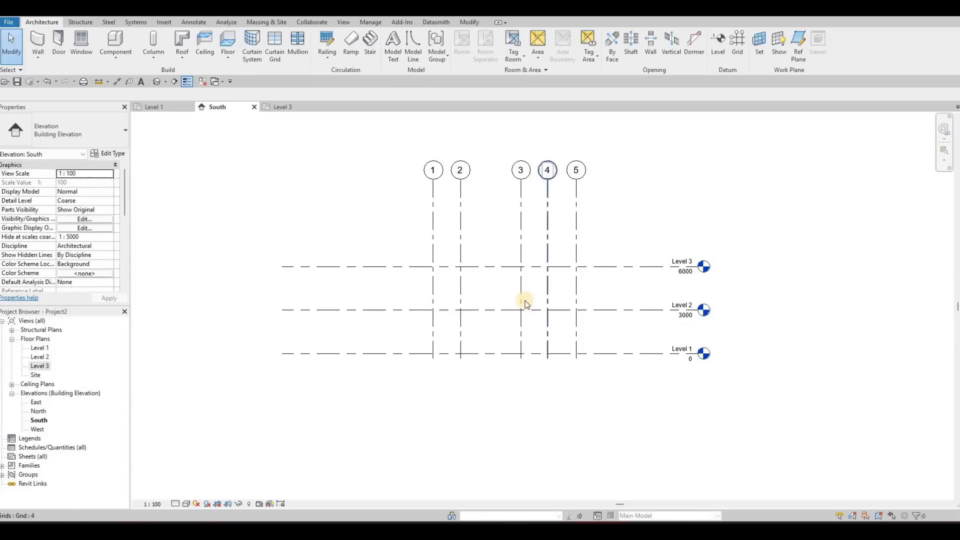
{"action": "key", "text": "Escape"}
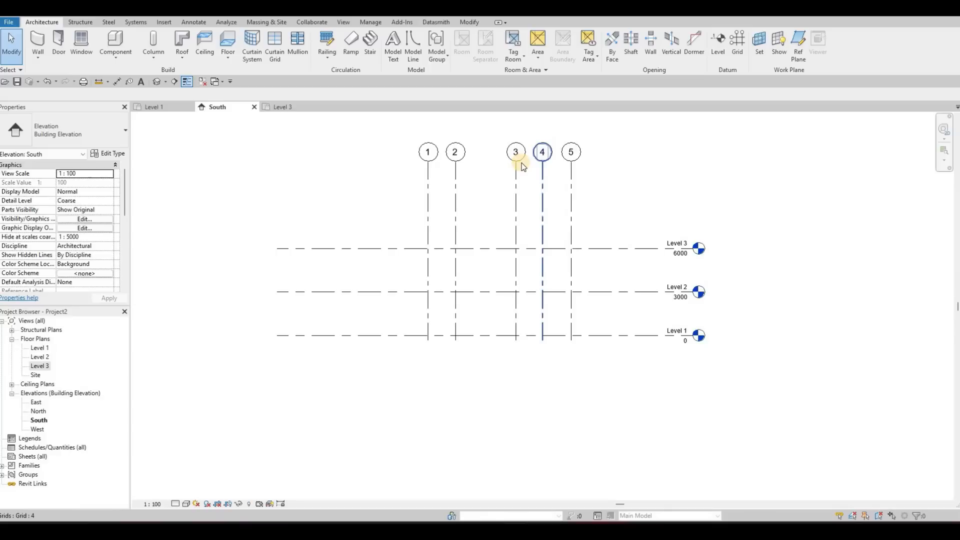
Step: Draw a new level 400 below Level 1 at elevation -400, with both ends aligned to the existing levels
{"action": "left_click", "coordinate": [517, 151]}
{"action": "key", "text": "l"}
{"action": "key", "text": "l"}
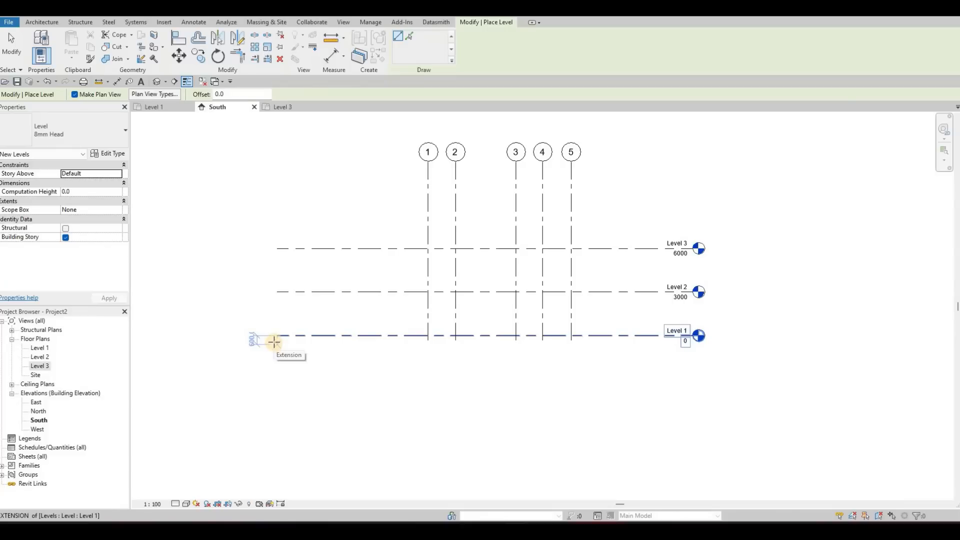
{"action": "left_click", "coordinate": [274, 342]}
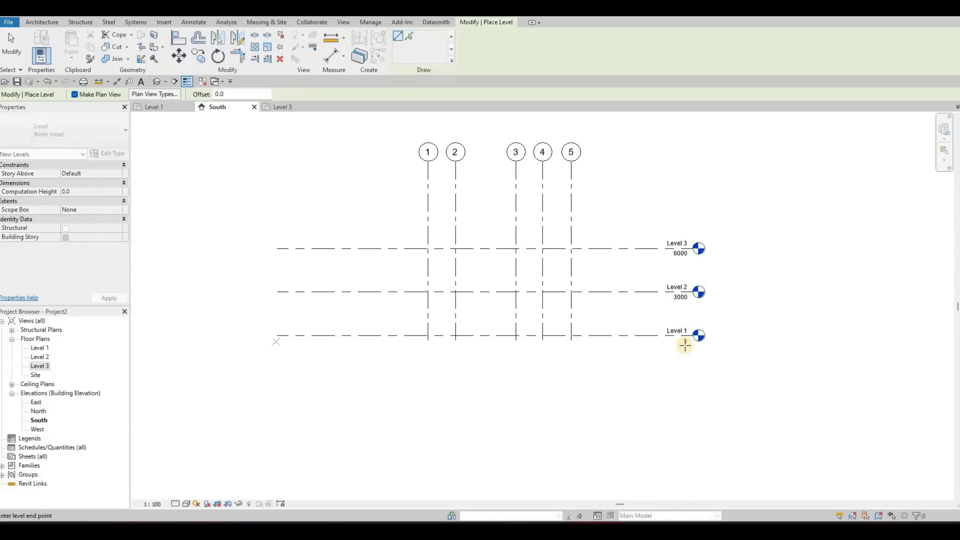
{"action": "left_click", "coordinate": [693, 342]}
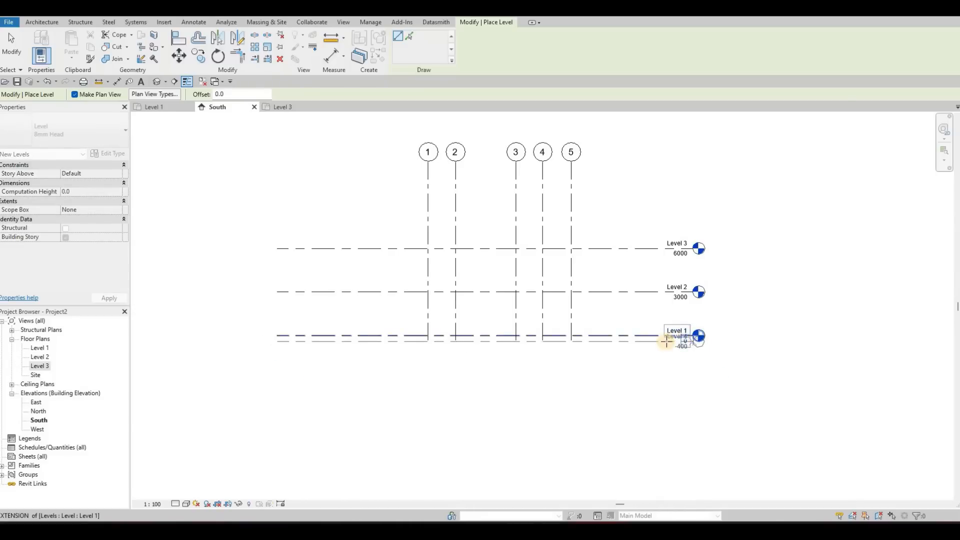
{"action": "scroll", "coordinate": [674, 341], "scroll_direction": "up", "scroll_amount": 3}
{"action": "key", "text": "Escape"}
{"action": "key", "text": "Escape"}
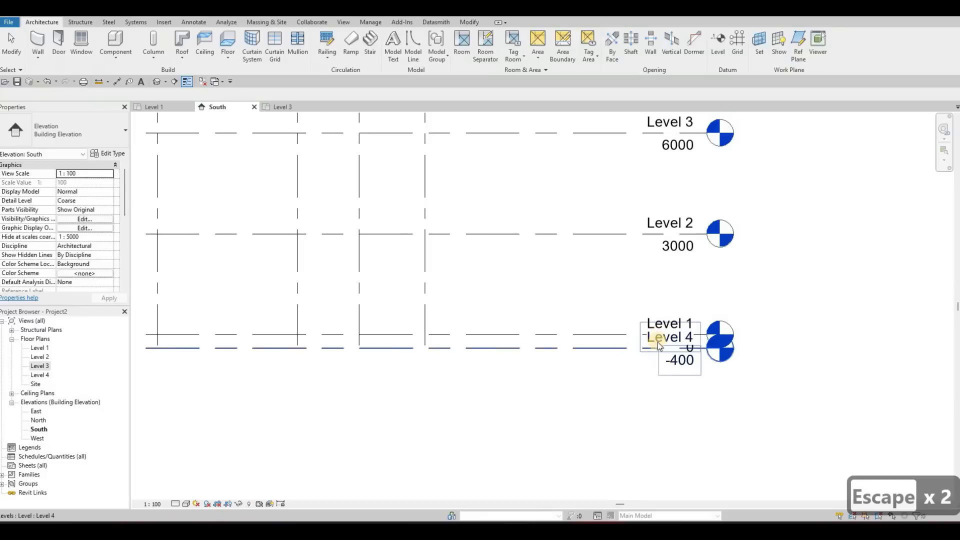
Step: Rename the level at elevation -400 as Ground Floor and rename its corresponding views as well
{"action": "scroll", "coordinate": [659, 341], "scroll_direction": "up", "scroll_amount": 2}
{"action": "double_click", "coordinate": [656, 337]}
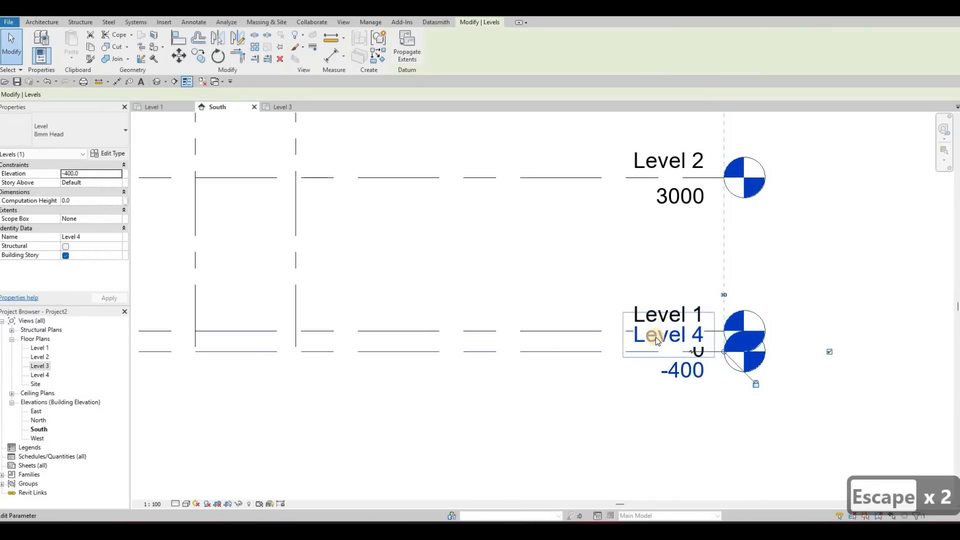
{"action": "type", "text": "ground"}
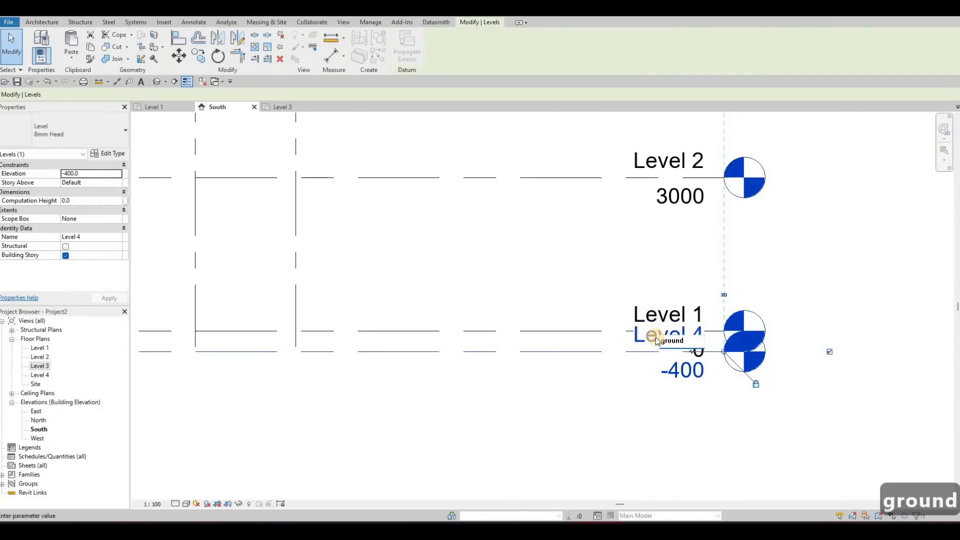
{"action": "key", "text": "BackSpace"}
{"action": "key", "text": "BackSpace"}
{"action": "key", "text": "BackSpace"}
{"action": "key", "text": "Caps_Lock"}
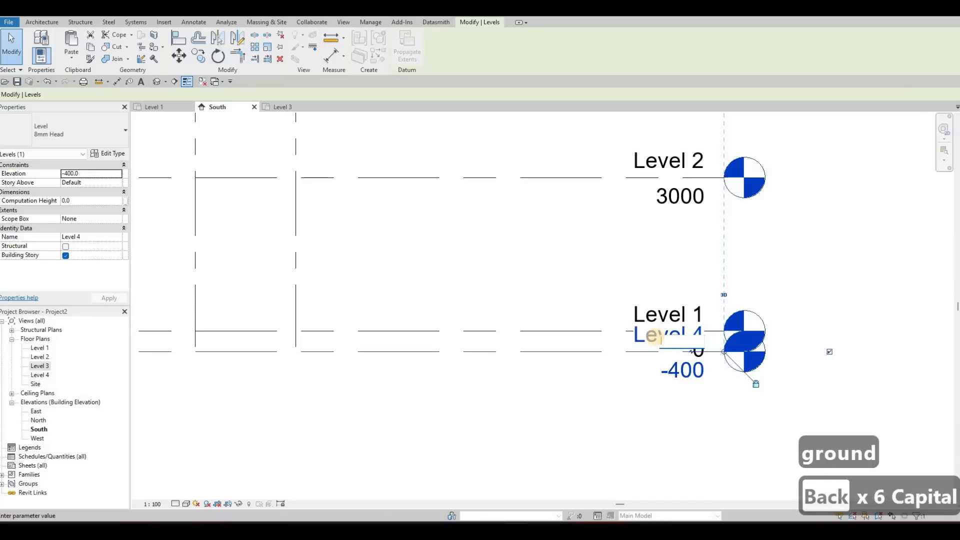
{"action": "type", "text": "gROUND"}
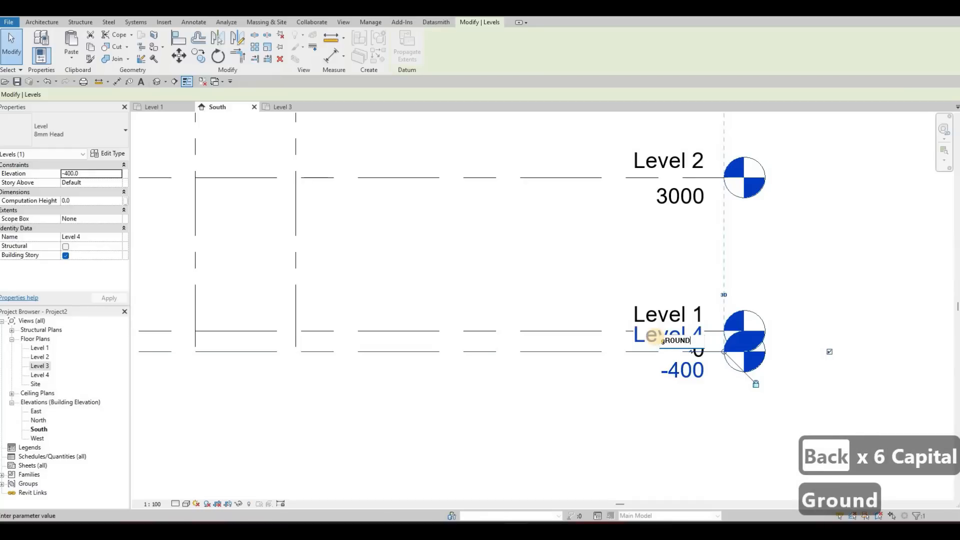
{"action": "key", "text": "BackSpace"}
{"action": "key", "text": "BackSpace"}
{"action": "key", "text": "BackSpace"}
{"action": "key", "text": "BackSpace"}
{"action": "key", "text": "BackSpace"}
{"action": "key", "text": "BackSpace"}
{"action": "key", "text": "Caps_Lock"}
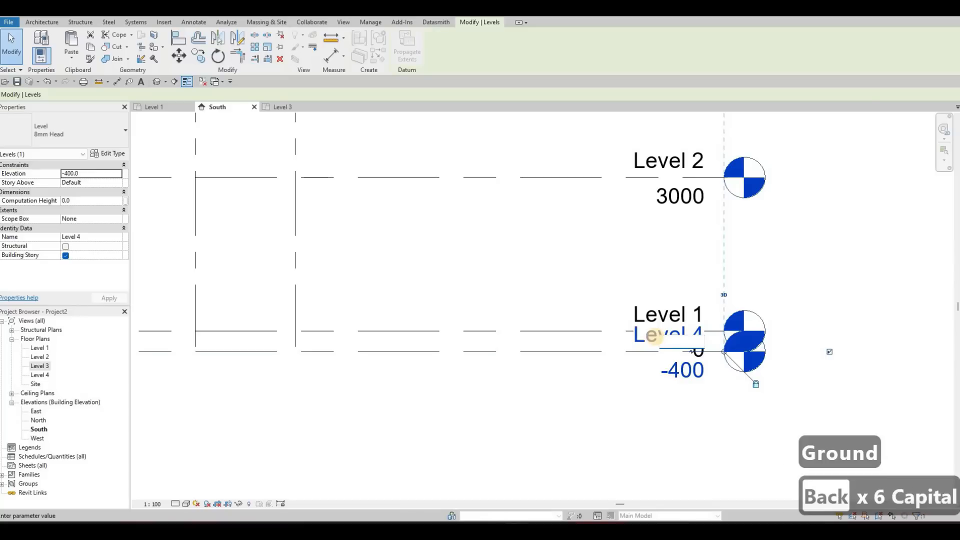
{"action": "type", "text": "Ground"}
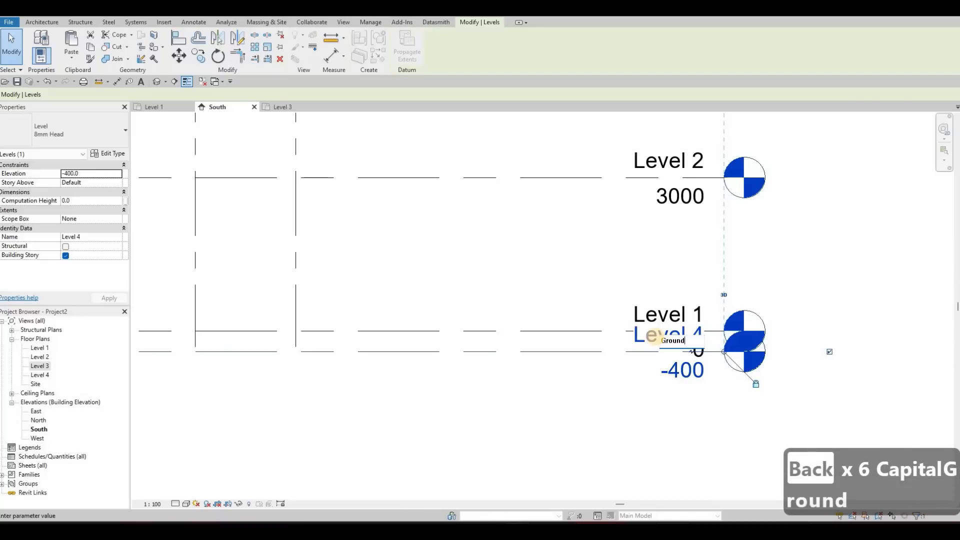
{"action": "type", "text": " Floor"}
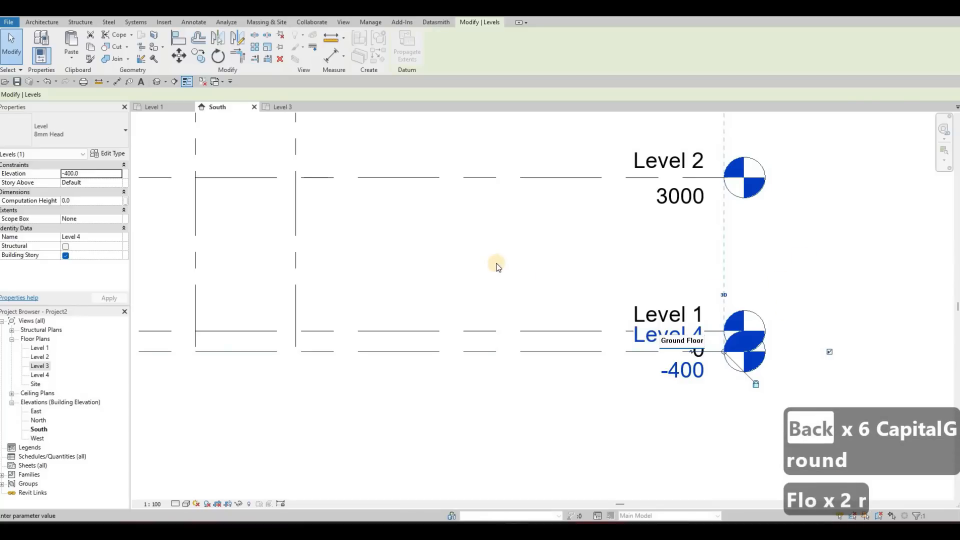
{"action": "left_click", "coordinate": [525, 268]}
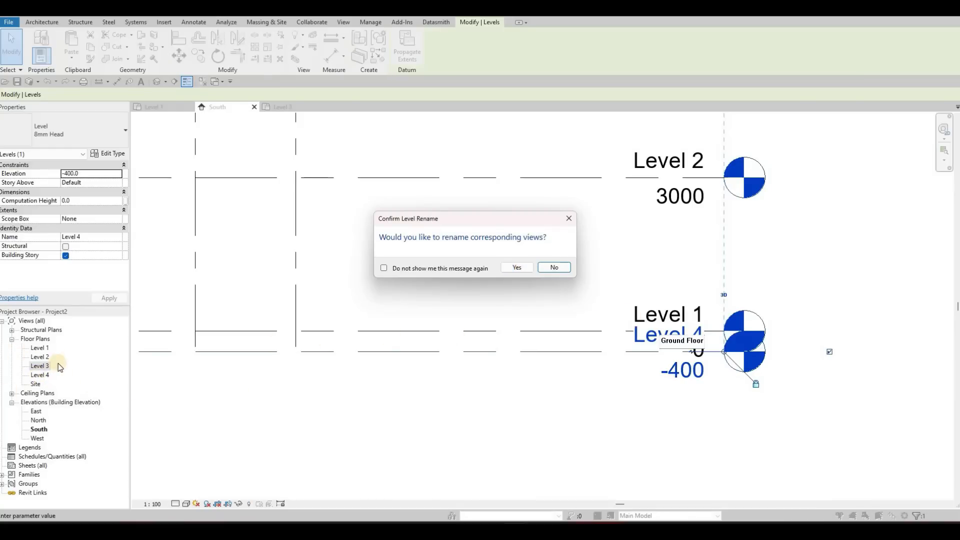
{"action": "left_click", "coordinate": [518, 269]}
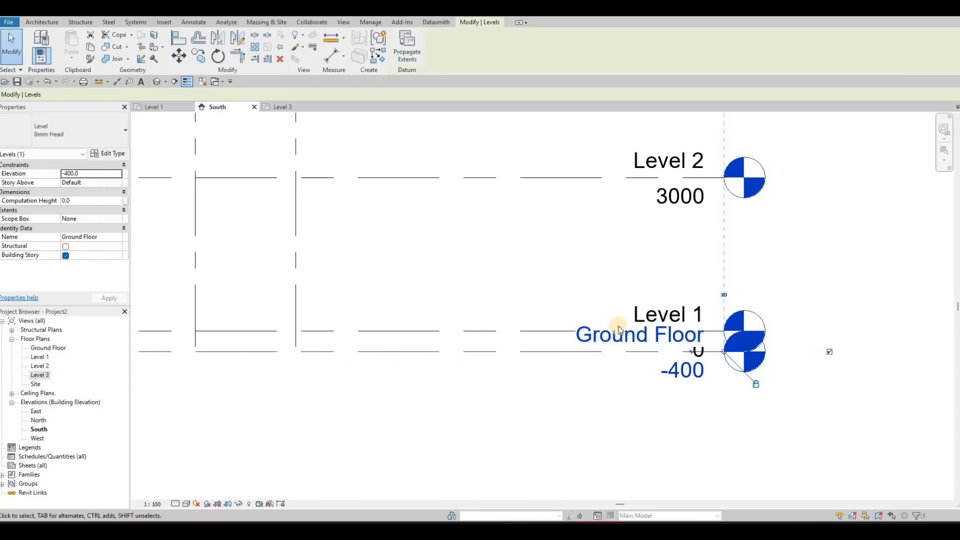
Step: Add an elbow to the Ground Floor level line so its head and label sit clear below Level 1's
{"action": "scroll", "coordinate": [620, 328], "scroll_direction": "down", "scroll_amount": 3}
{"action": "key", "text": "Escape"}
{"action": "key", "text": "Escape"}
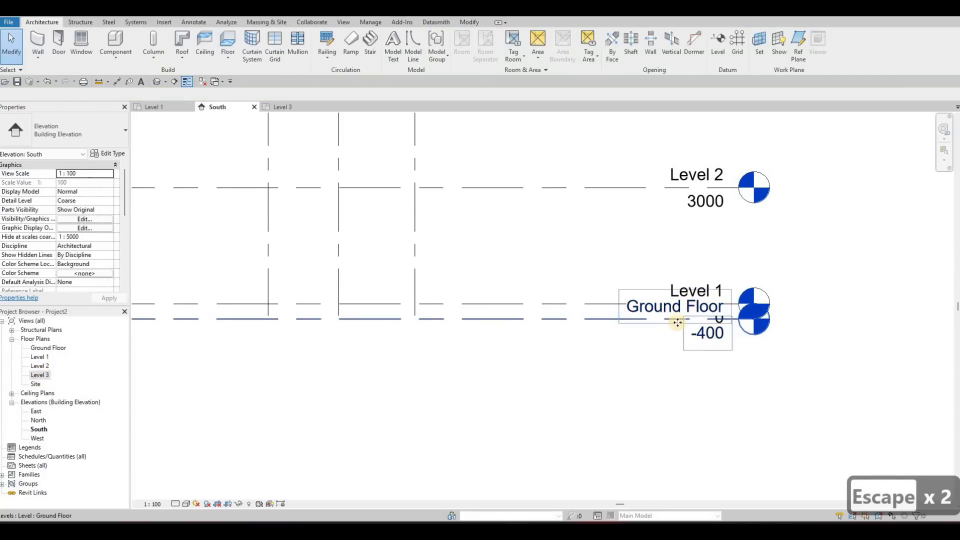
{"action": "left_click", "coordinate": [690, 320]}
{"action": "scroll", "coordinate": [716, 320], "scroll_direction": "up", "scroll_amount": 2}
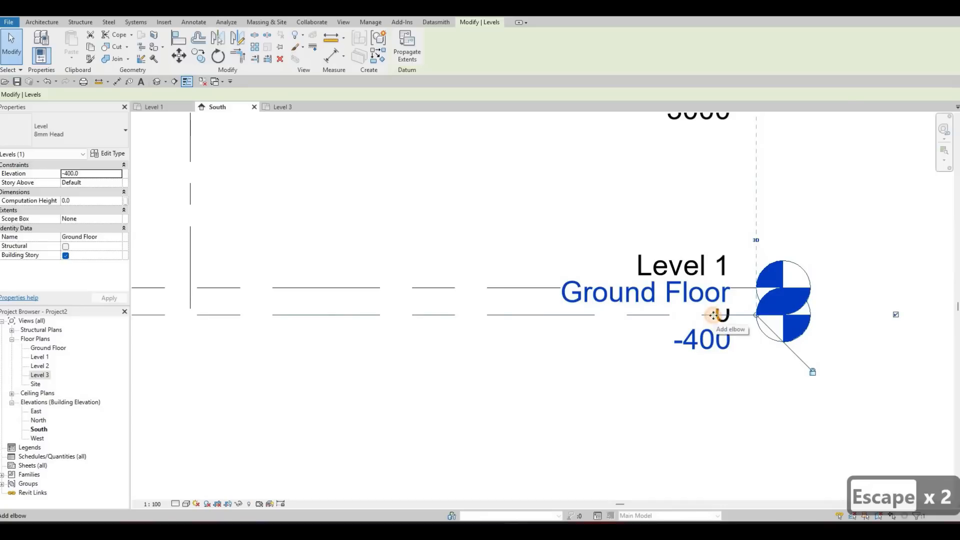
{"action": "left_click", "coordinate": [713, 315]}
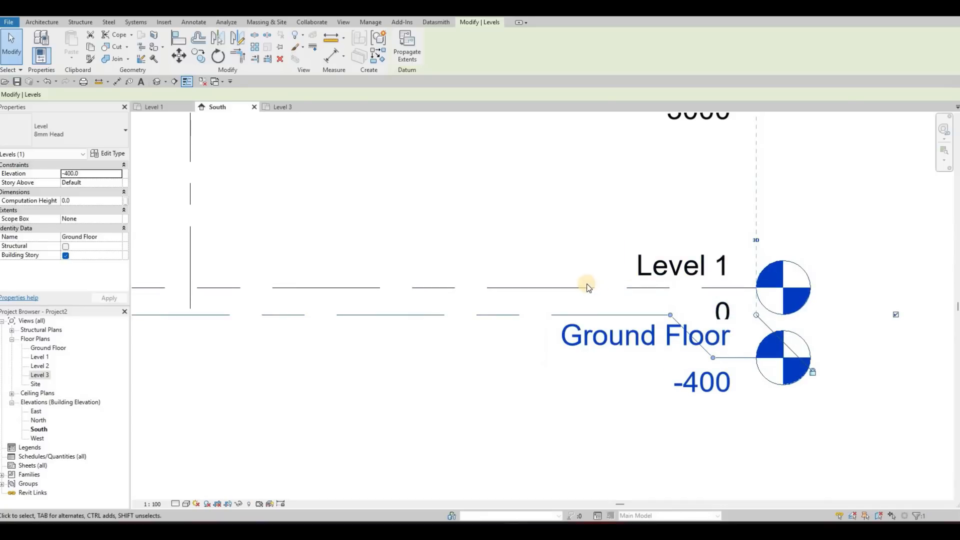
{"action": "left_click", "coordinate": [716, 290]}
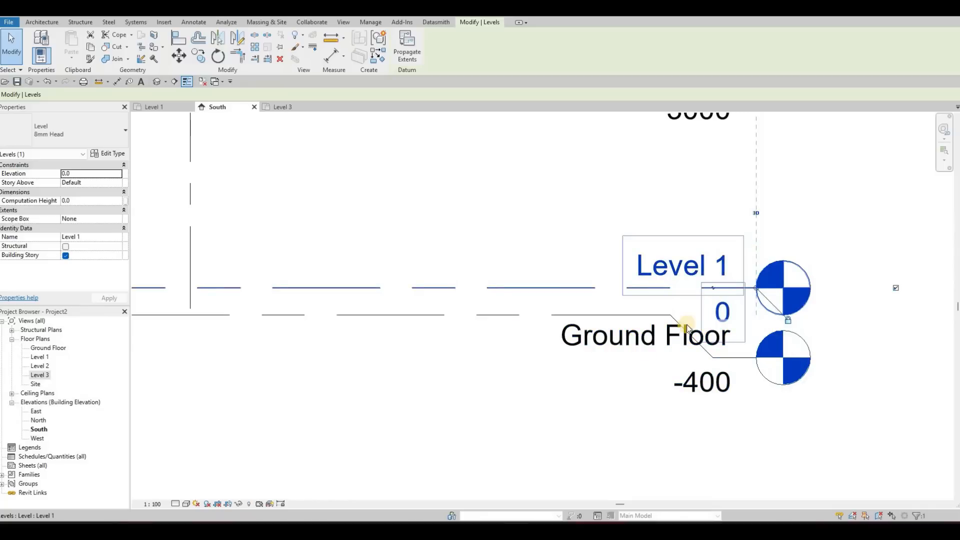
{"action": "scroll", "coordinate": [723, 284], "scroll_direction": "down", "scroll_amount": 1}
{"action": "key", "text": "Escape"}
{"action": "key", "text": "Escape"}
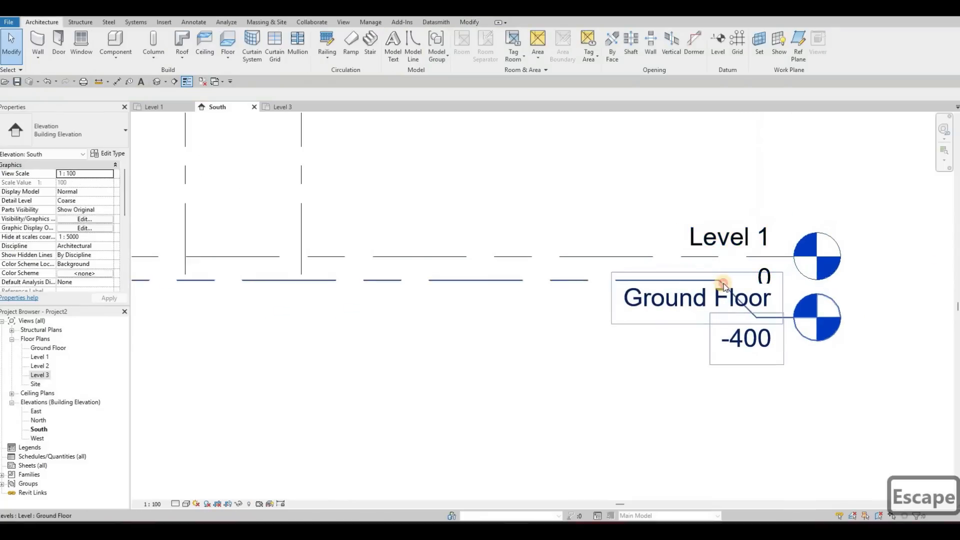
Step: Move both bends of the Ground Floor level's elbow away from its head so the label sits entirely along the lowered segment
{"action": "left_click", "coordinate": [755, 322]}
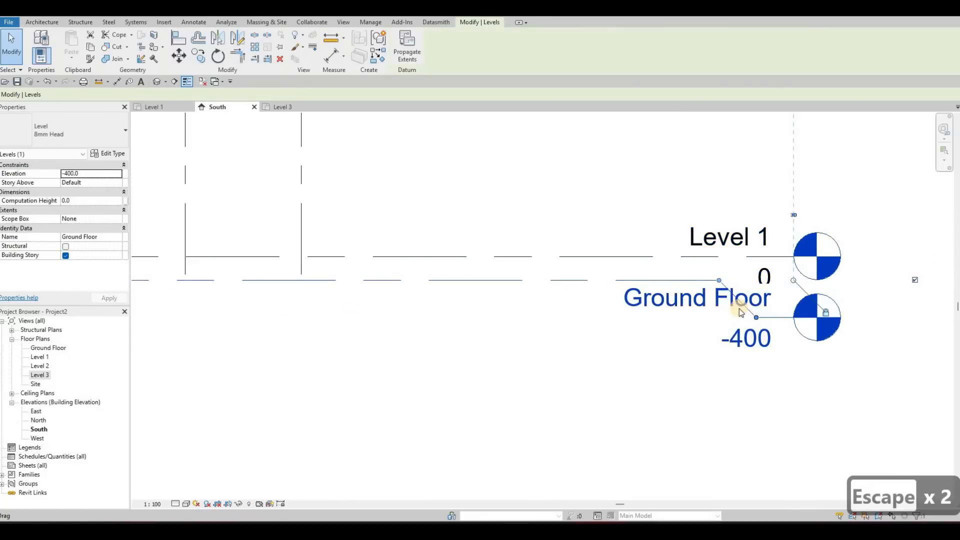
{"action": "left_click_drag", "start_coordinate": [721, 281], "coordinate": [593, 288]}
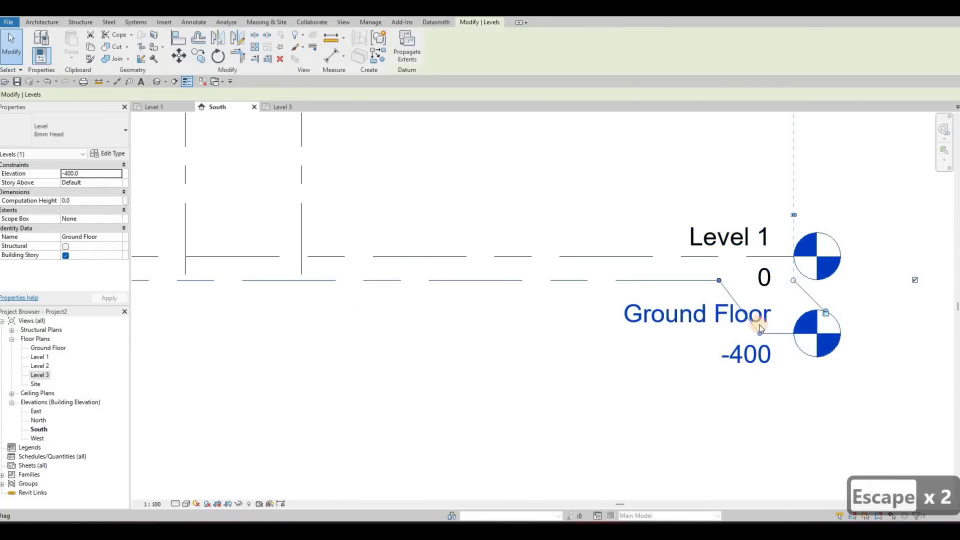
{"action": "left_click_drag", "start_coordinate": [759, 332], "coordinate": [620, 342]}
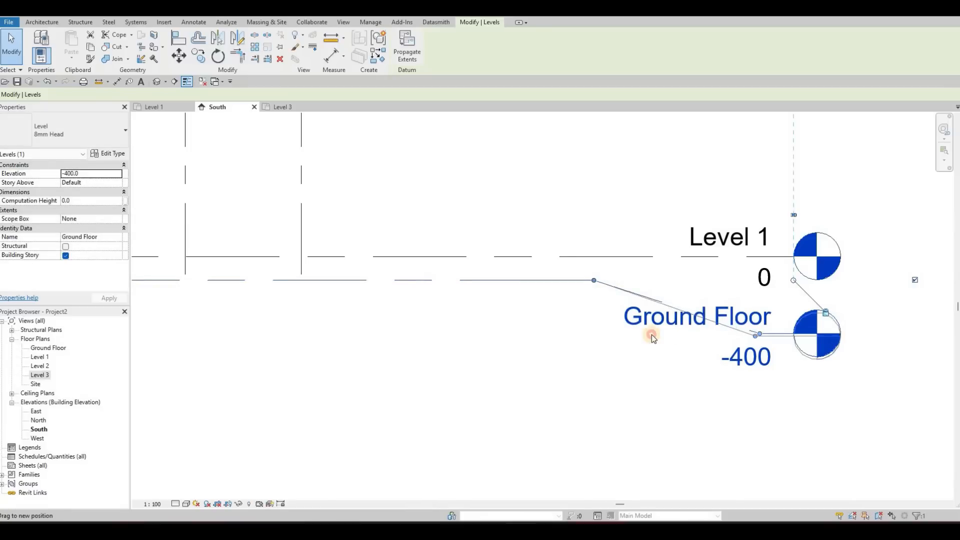
{"action": "key", "text": "Escape"}
{"action": "key", "text": "Escape"}
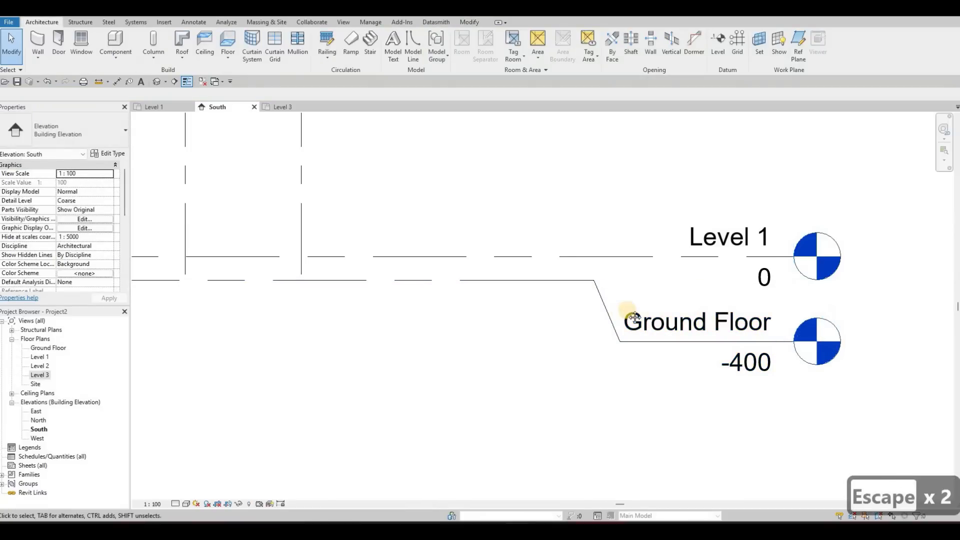
Step: Extend the lower ends of grids 1 to 5 together slightly below the Ground Floor level line
{"action": "scroll", "coordinate": [824, 290], "scroll_direction": "down", "scroll_amount": 5}
{"action": "middle_click_drag", "start_coordinate": [840, 284], "coordinate": [924, 263]}
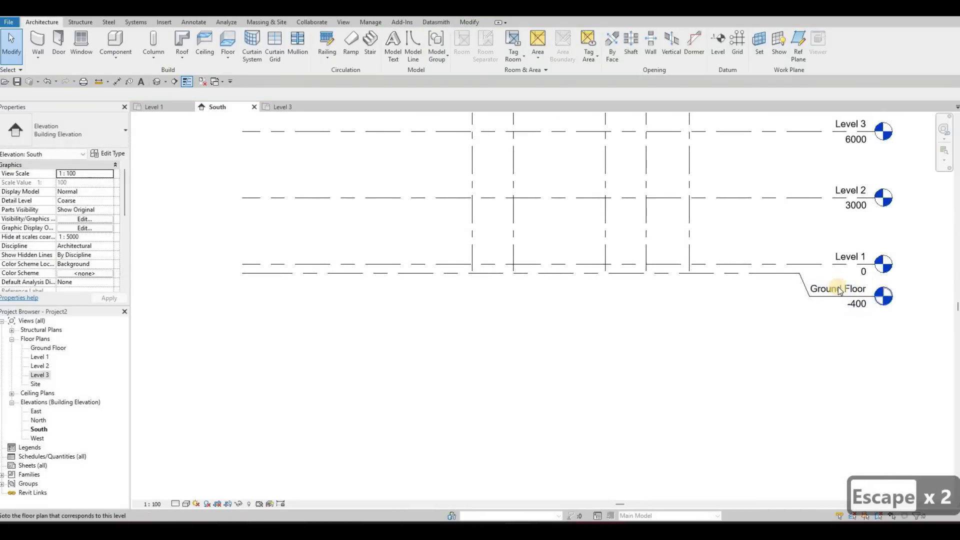
{"action": "left_click", "coordinate": [690, 277]}
{"action": "left_click_drag", "start_coordinate": [690, 278], "coordinate": [689, 284]}
{"action": "key", "text": "Escape"}
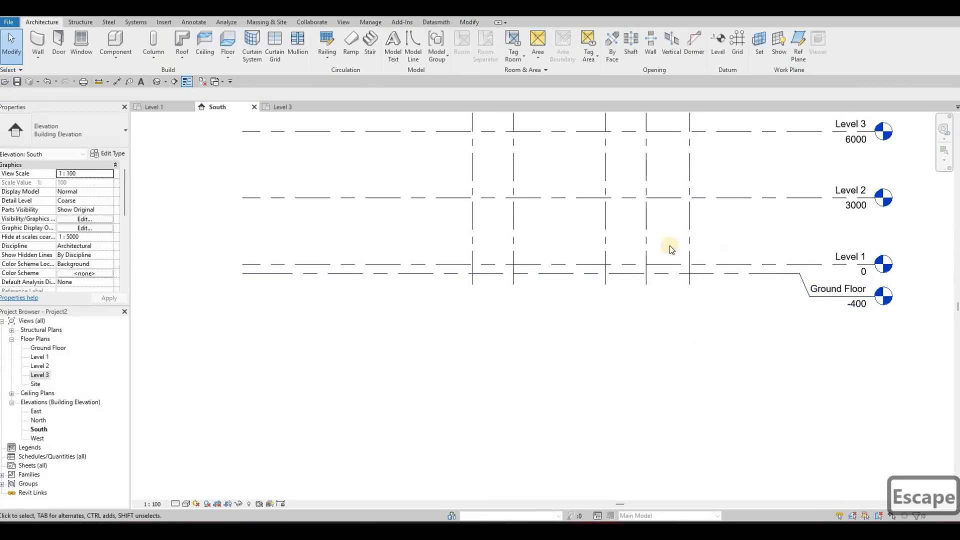
{"action": "scroll", "coordinate": [638, 240], "scroll_direction": "down", "scroll_amount": 2}
{"action": "middle_click_drag", "start_coordinate": [615, 236], "coordinate": [611, 252]}
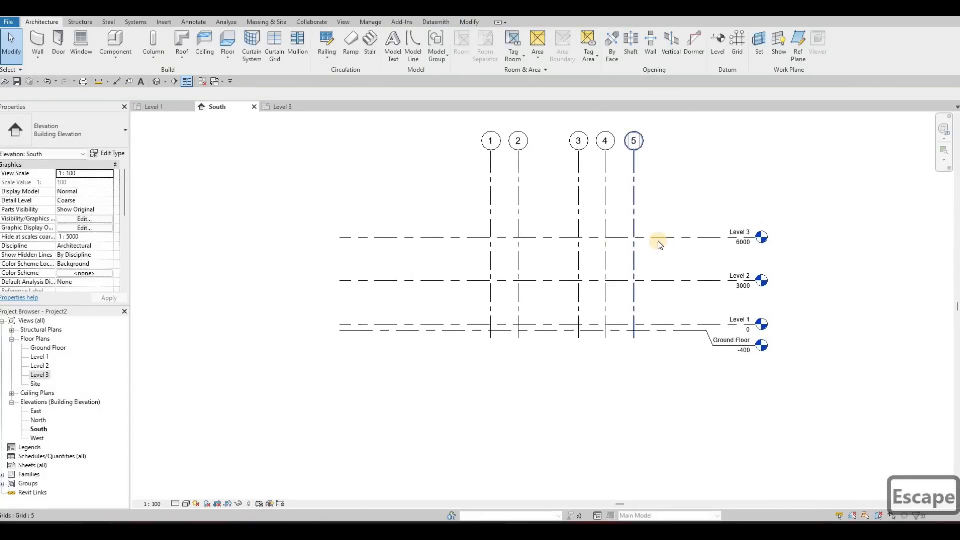
{"action": "middle_click_drag", "start_coordinate": [741, 230], "coordinate": [747, 222]}
{"action": "scroll", "coordinate": [735, 230], "scroll_direction": "up", "scroll_amount": 4}
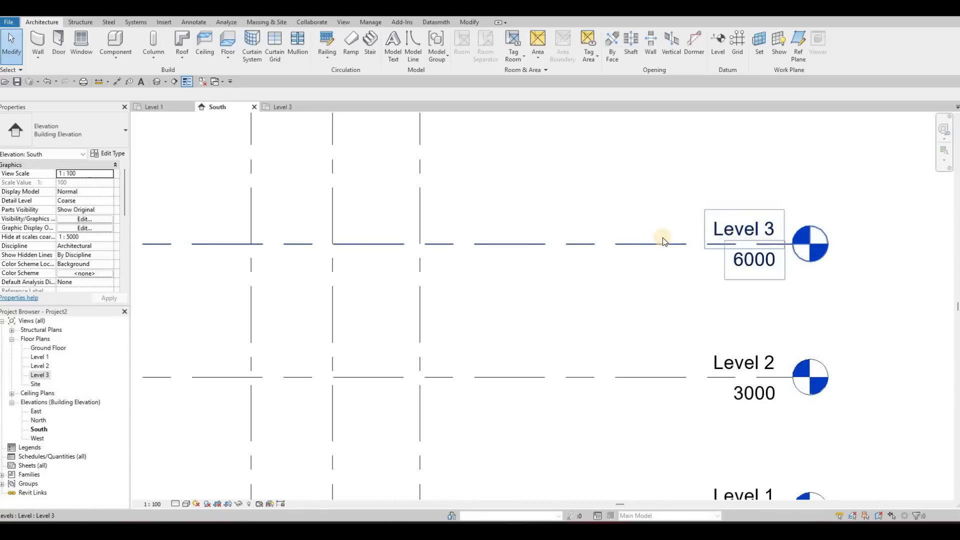
{"action": "scroll", "coordinate": [673, 252], "scroll_direction": "down", "scroll_amount": 5}
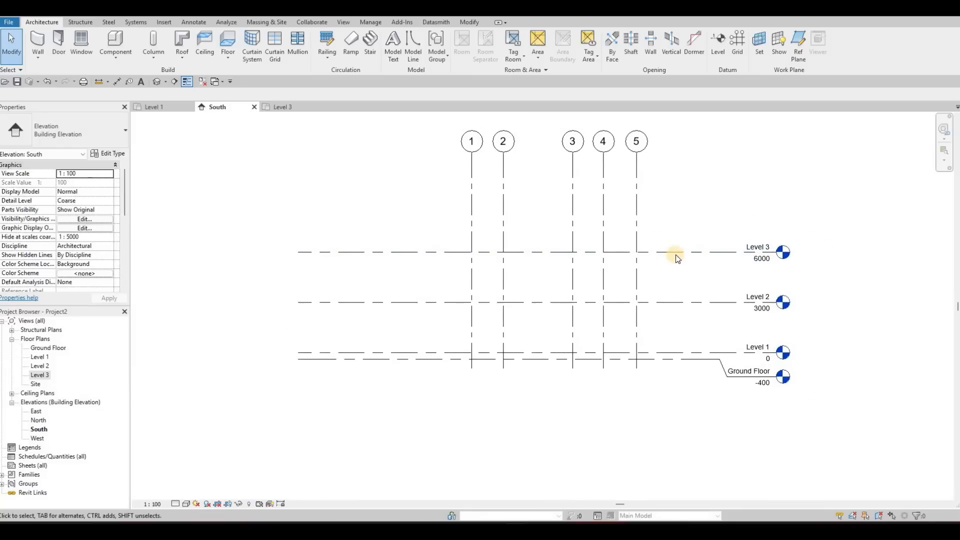
{"action": "key", "text": "Escape"}
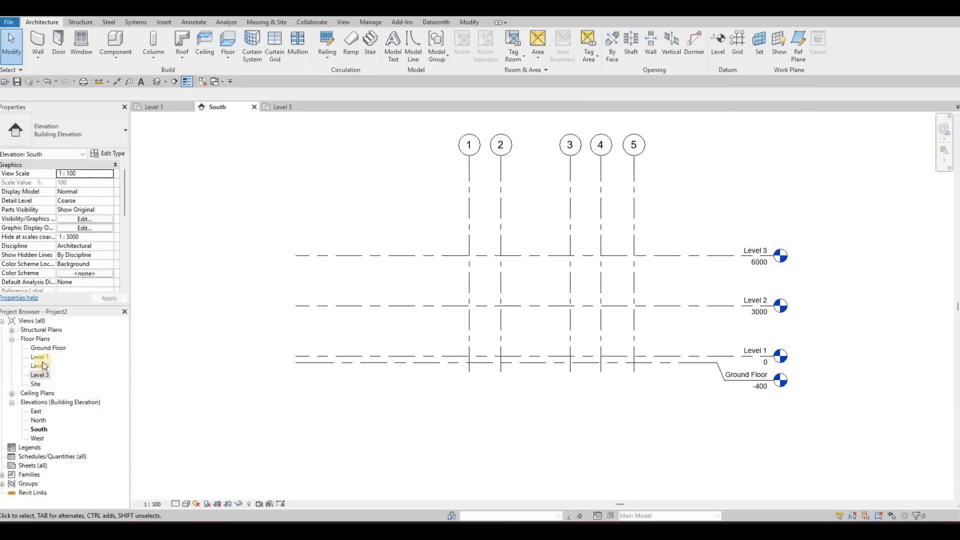
Step: Copy Level 3 vertically upward by 3000 to add a level at elevation 9000
{"action": "left_click", "coordinate": [659, 257]}
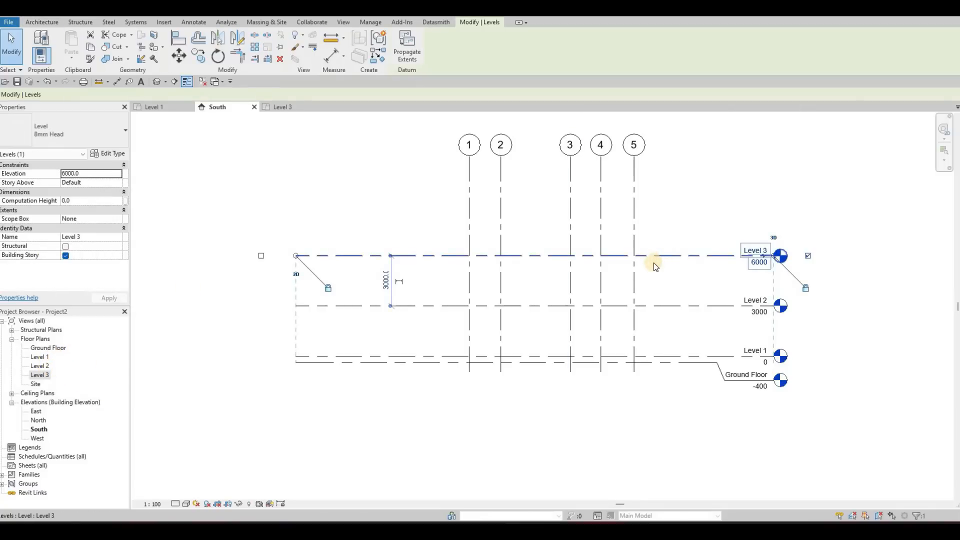
{"action": "key", "text": "c"}
{"action": "key", "text": "o"}
{"action": "left_click", "coordinate": [658, 256]}
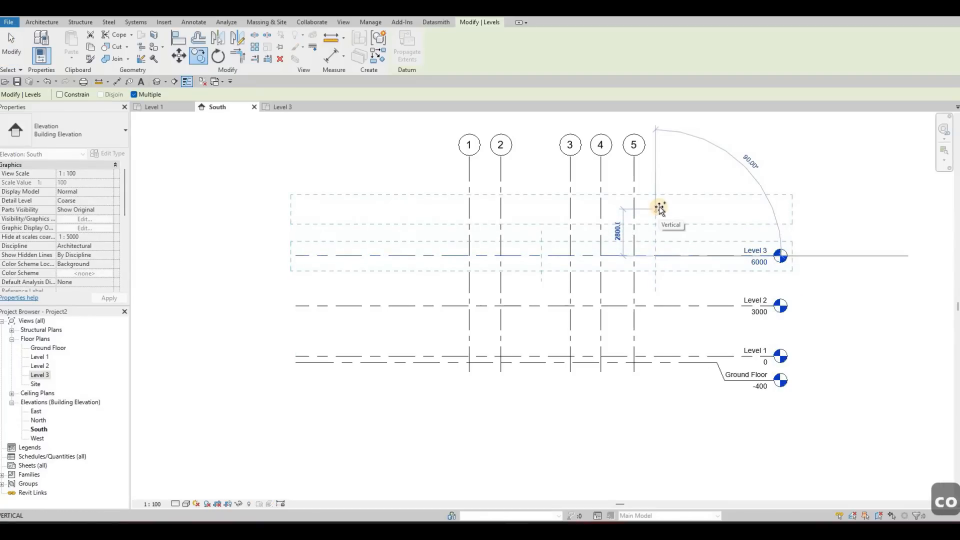
{"action": "left_click", "coordinate": [659, 206]}
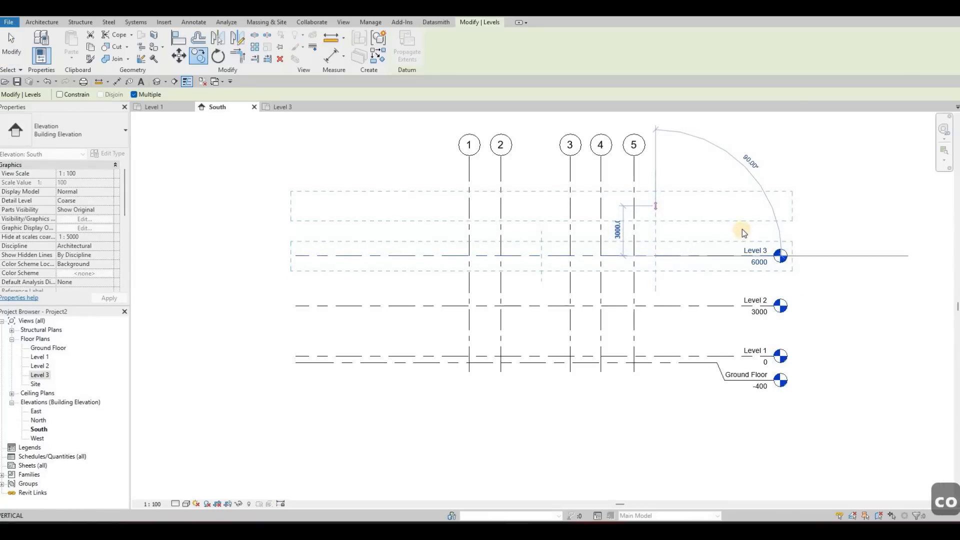
{"action": "key", "text": "Escape"}
{"action": "key", "text": "Escape"}
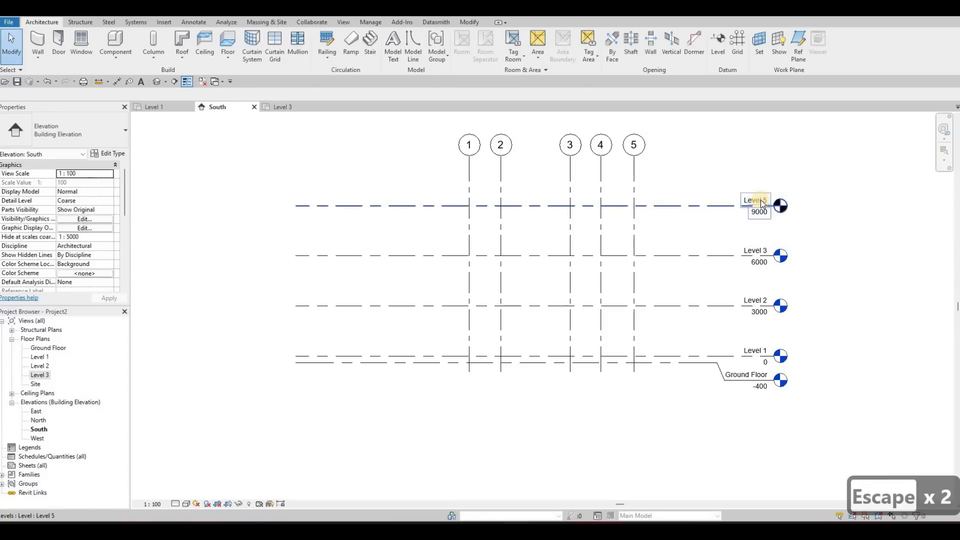
Step: Try to add an elbow near the head of the level at elevation 9000, and undo it
{"action": "left_click", "coordinate": [762, 203]}
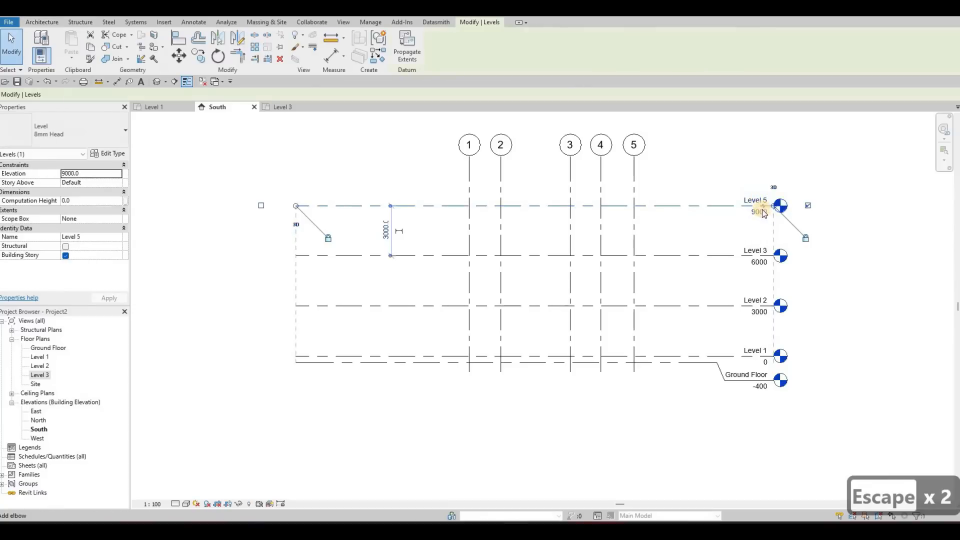
{"action": "left_click_drag", "start_coordinate": [762, 203], "coordinate": [765, 203]}
{"action": "key", "text": "ctrl+z"}
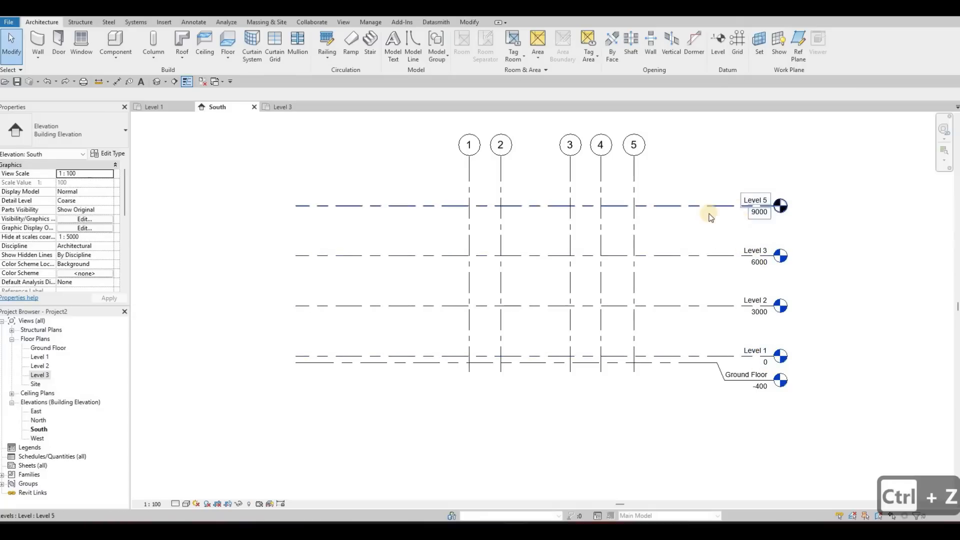
{"action": "left_click", "coordinate": [753, 360]}
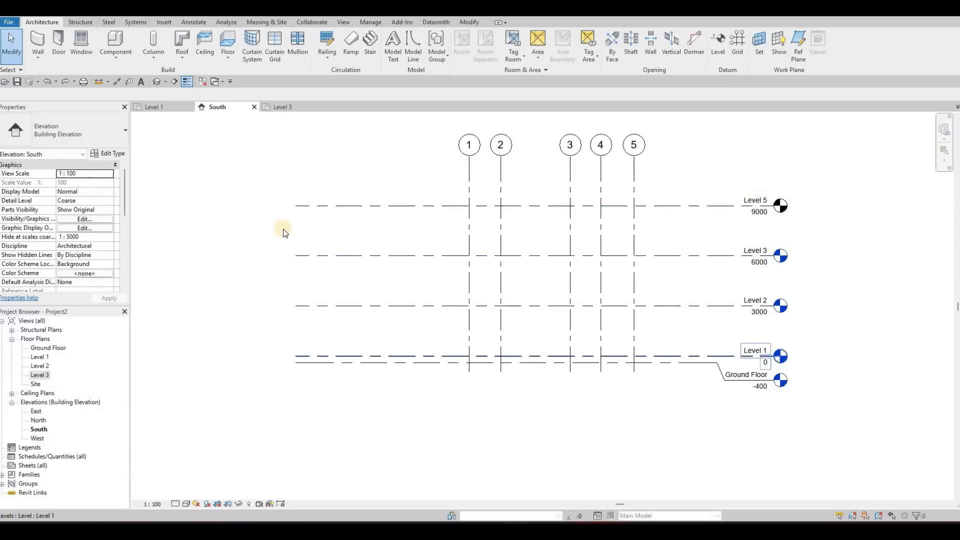
{"action": "left_click", "coordinate": [177, 329]}
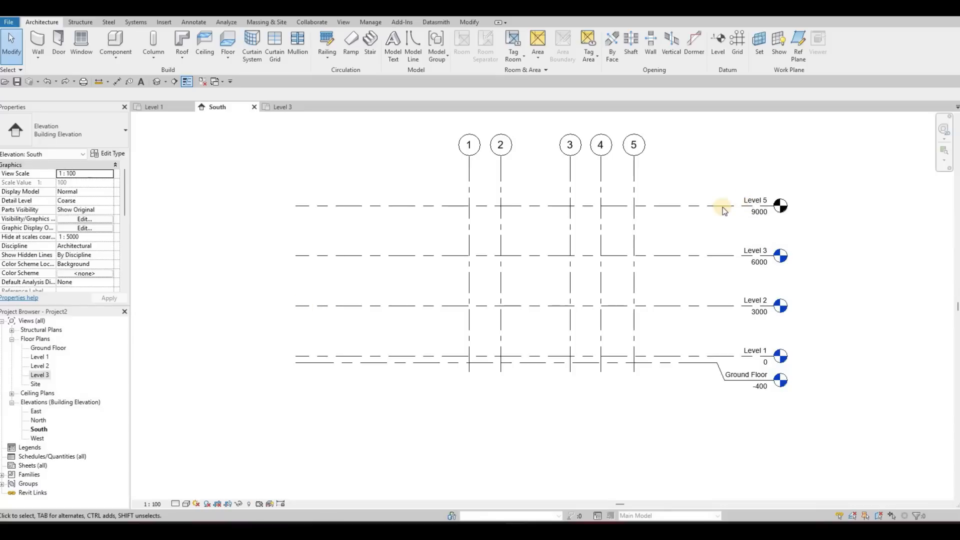
{"action": "left_click", "coordinate": [764, 200]}
{"action": "scroll", "coordinate": [687, 221], "scroll_direction": "down", "scroll_amount": 1}
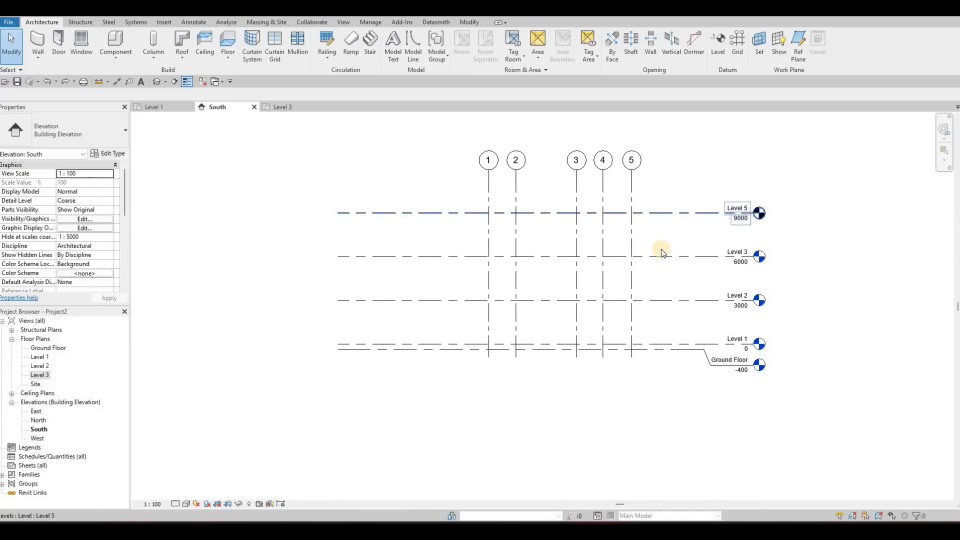
{"action": "left_click", "coordinate": [672, 257]}
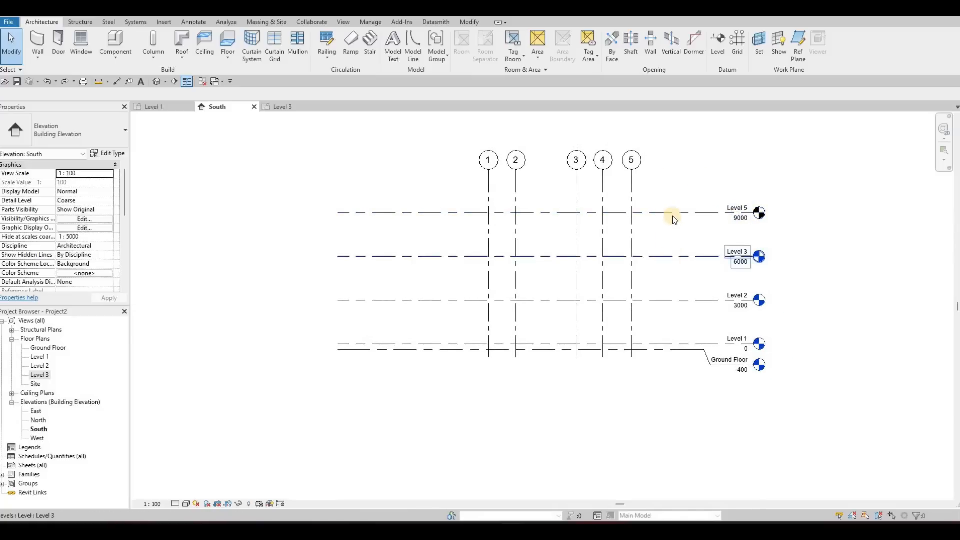
{"action": "key", "text": "Escape"}
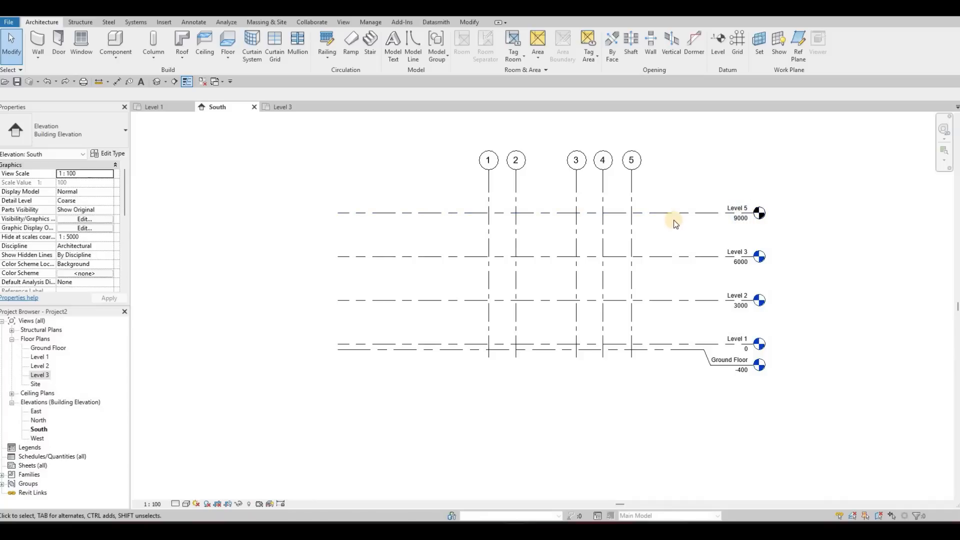
{"action": "left_click", "coordinate": [672, 218]}
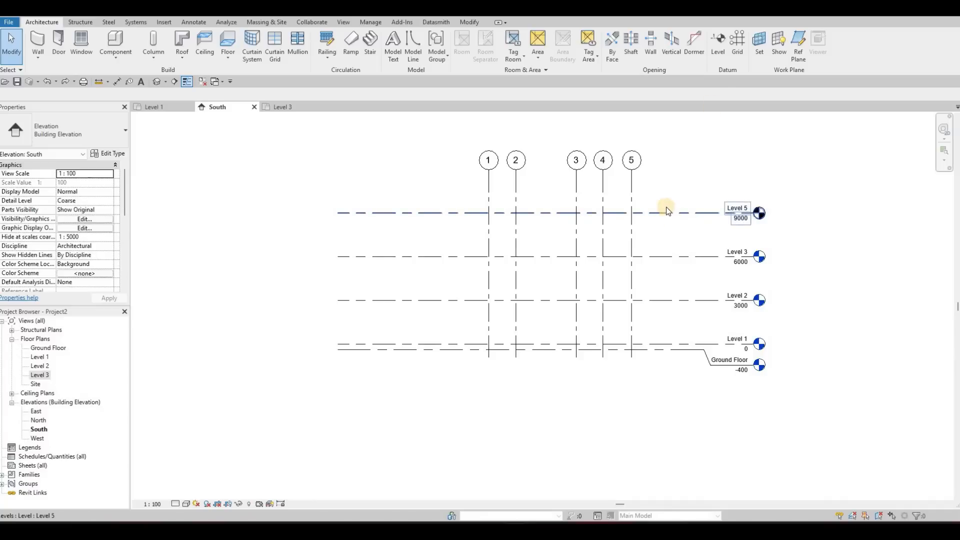
{"action": "key", "text": "Escape"}
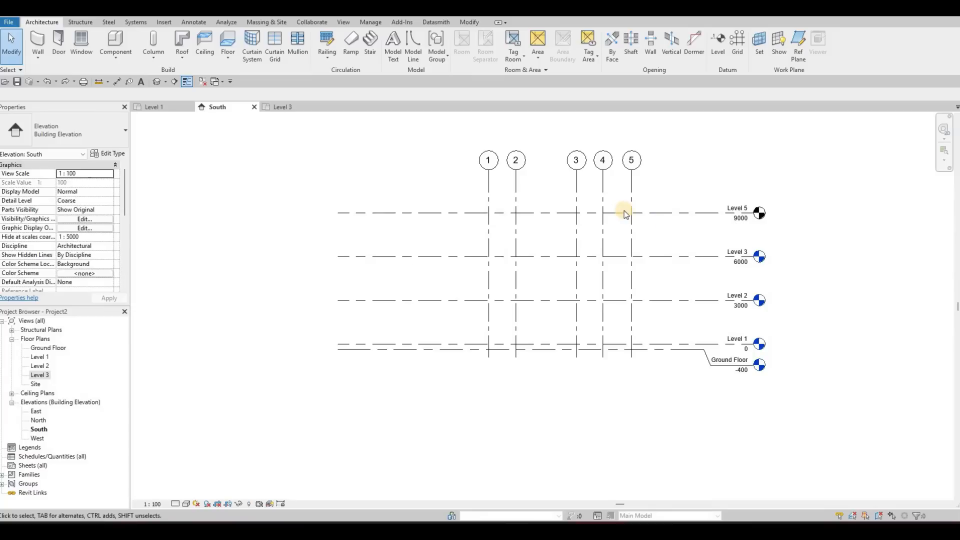
{"action": "left_click", "coordinate": [678, 213]}
Step: Create a floor plan view for Level 5 and return to the South elevation
{"action": "left_click", "coordinate": [344, 22]}
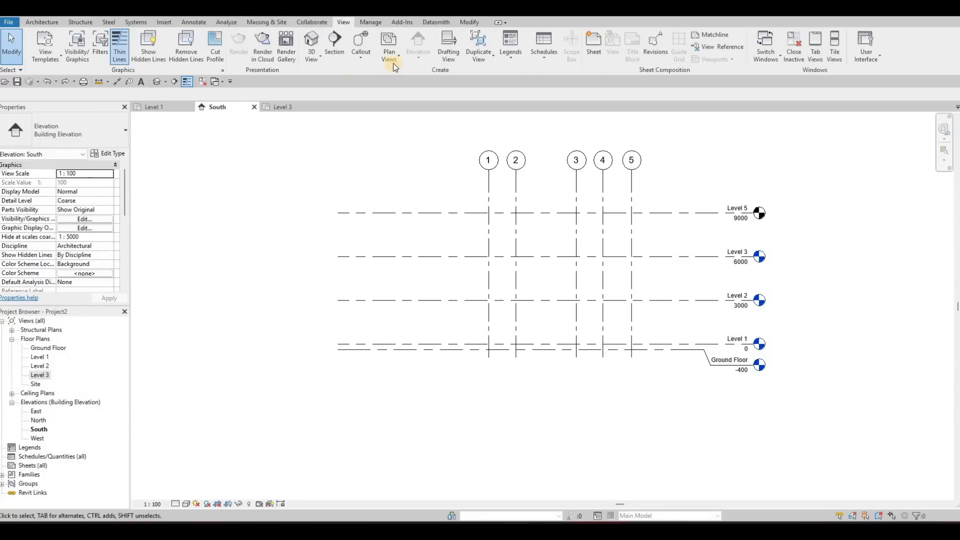
{"action": "left_click", "coordinate": [393, 62]}
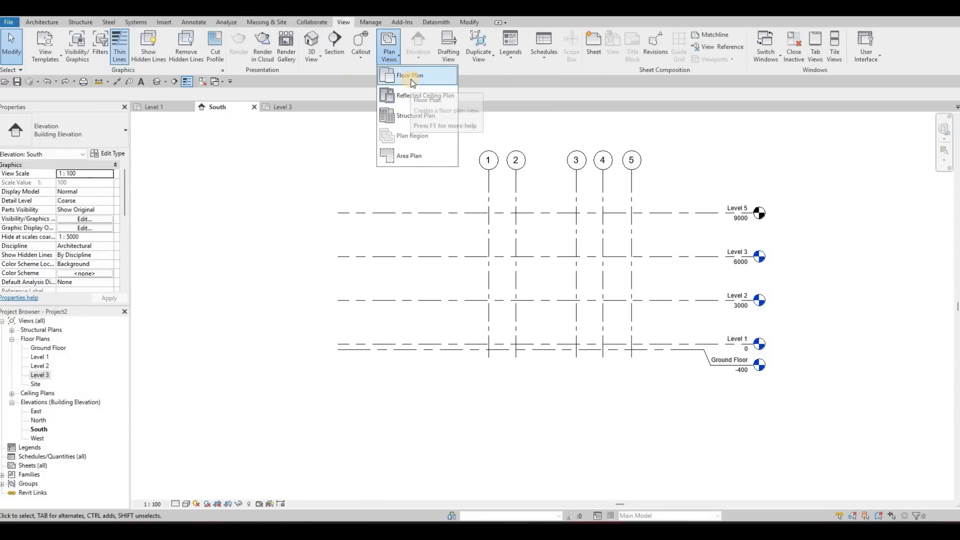
{"action": "left_click", "coordinate": [411, 78]}
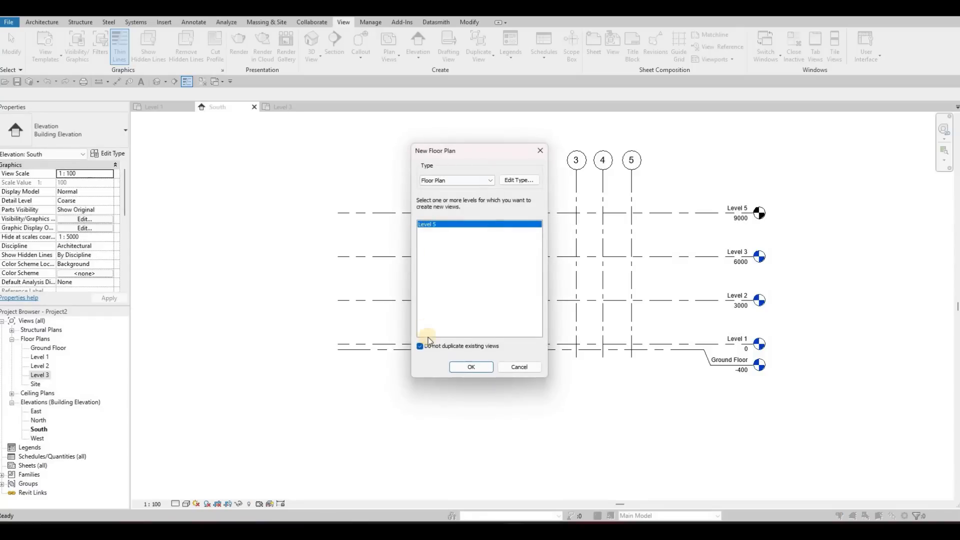
{"action": "left_click", "coordinate": [472, 367]}
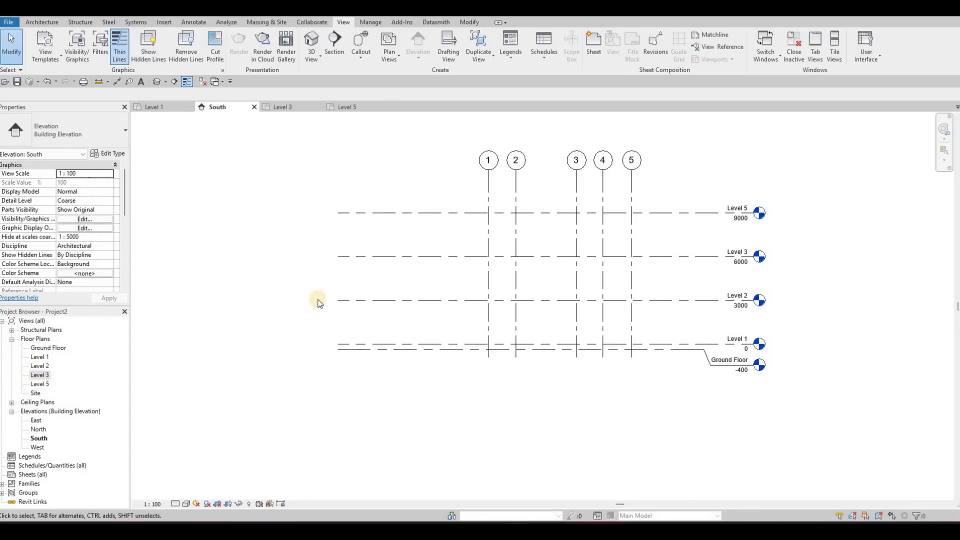
Step: Delete the Level 5 line together with its floor plan view
{"action": "left_click", "coordinate": [442, 228]}
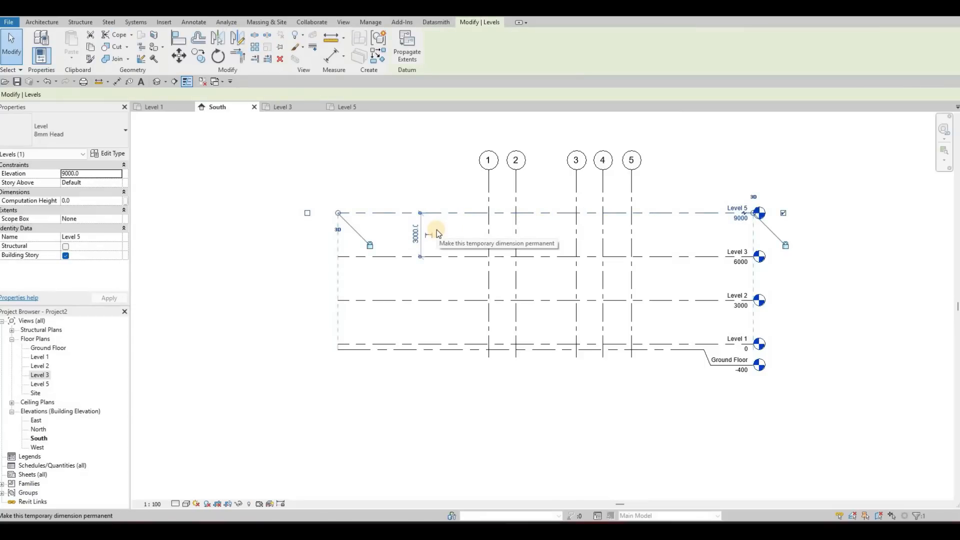
{"action": "key", "text": "Delete"}
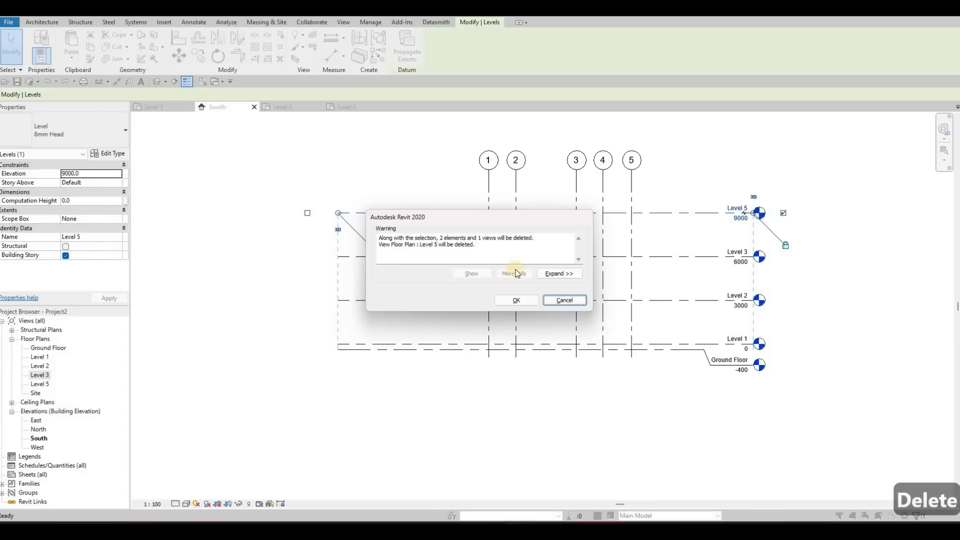
{"action": "left_click", "coordinate": [516, 300]}
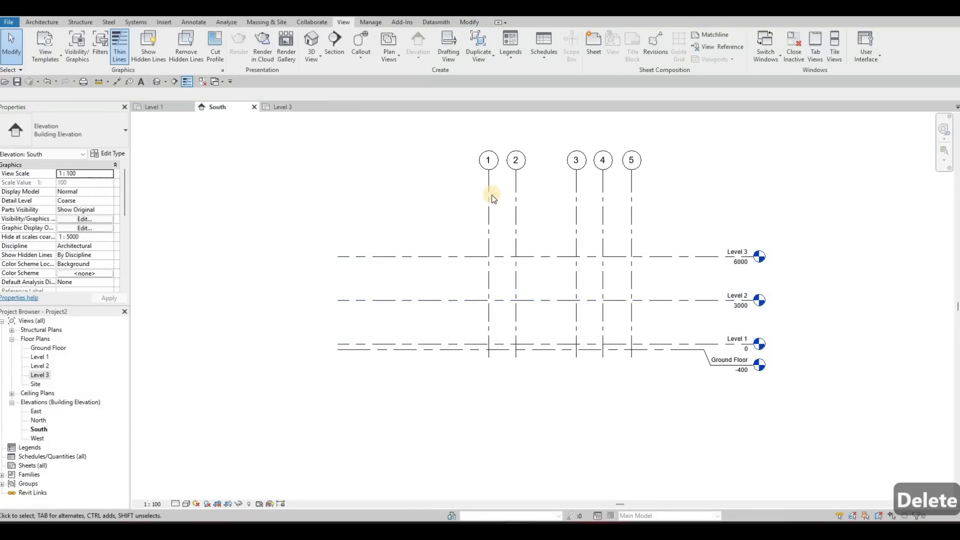
Step: Lower the upper ends of grids 1 to 5 together to a short distance above Level 3, and deselect grid 1
{"action": "left_click", "coordinate": [487, 223]}
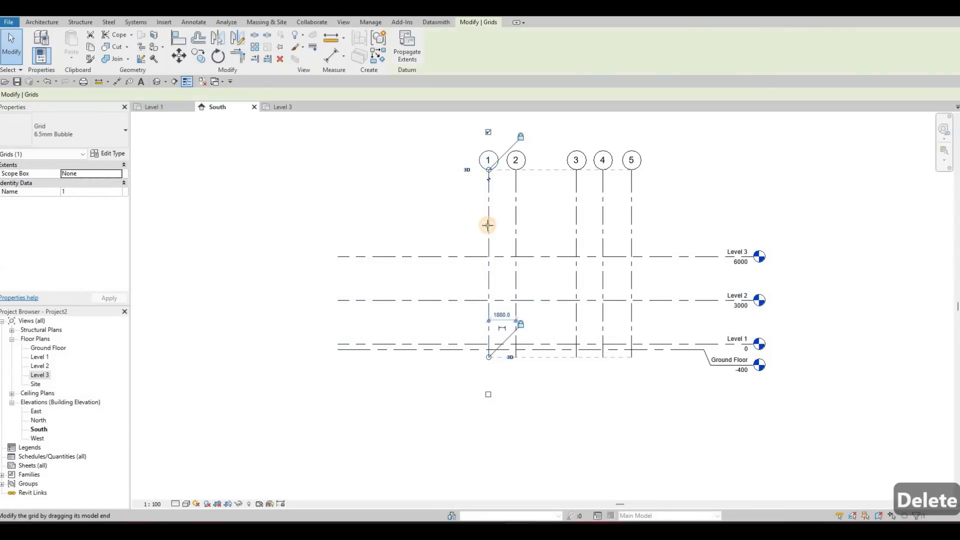
{"action": "left_click_drag", "start_coordinate": [488, 172], "coordinate": [489, 218]}
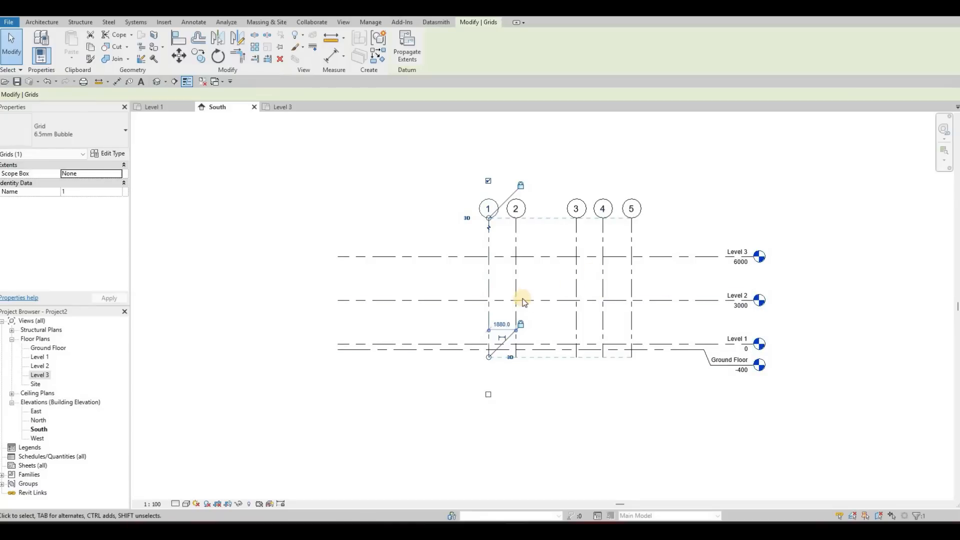
{"action": "middle_click_drag", "start_coordinate": [520, 300], "coordinate": [504, 267]}
{"action": "key", "text": "Escape"}
{"action": "key", "text": "Escape"}
{"action": "key", "text": "Escape"}
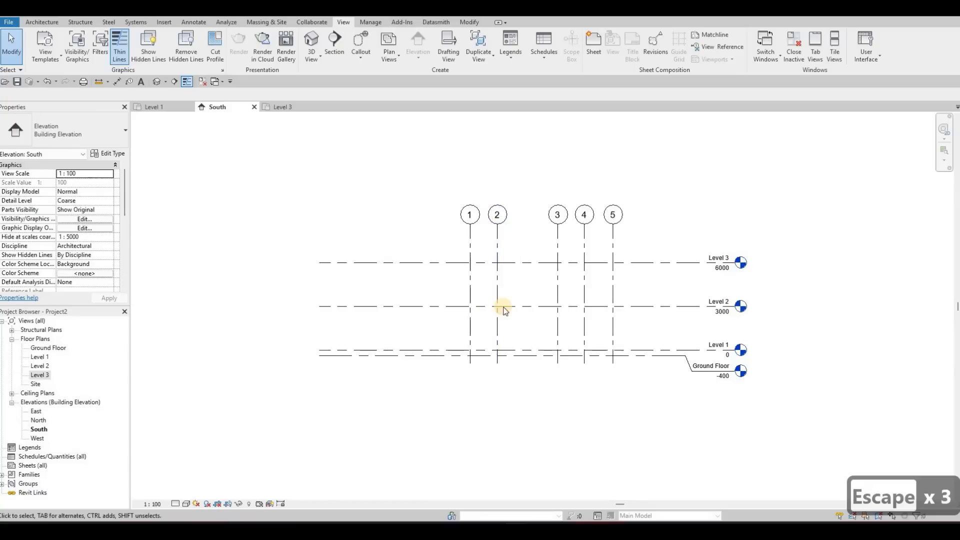
{"action": "middle_click_drag", "start_coordinate": [502, 274], "coordinate": [505, 279]}
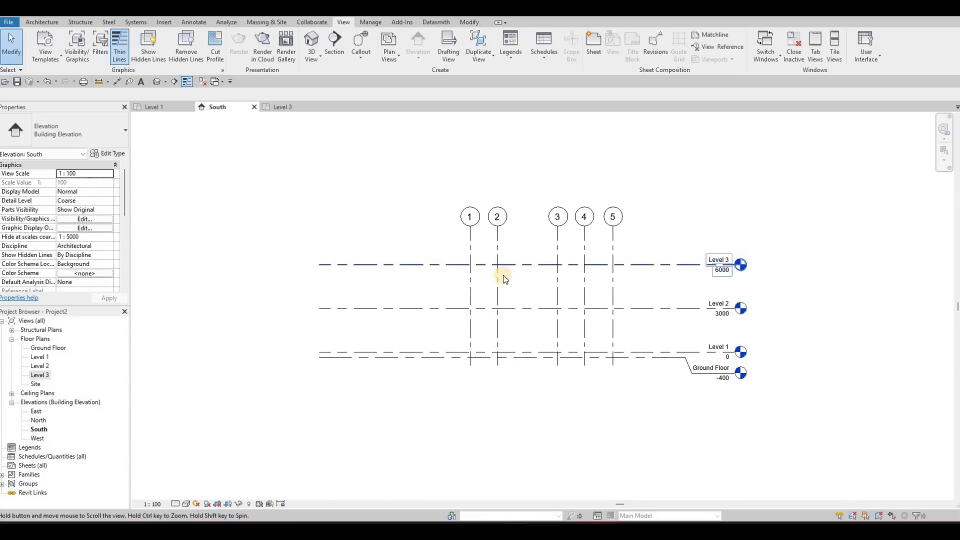
{"action": "scroll", "coordinate": [502, 294], "scroll_direction": "down", "scroll_amount": 2}
{"action": "scroll", "coordinate": [497, 300], "scroll_direction": "down", "scroll_amount": 3}
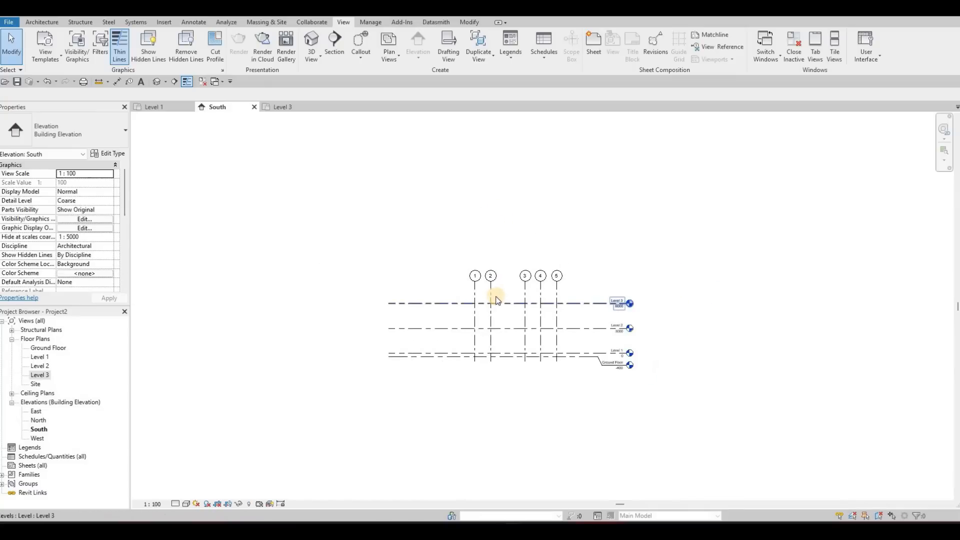
{"action": "scroll", "coordinate": [469, 319], "scroll_direction": "up", "scroll_amount": 2}
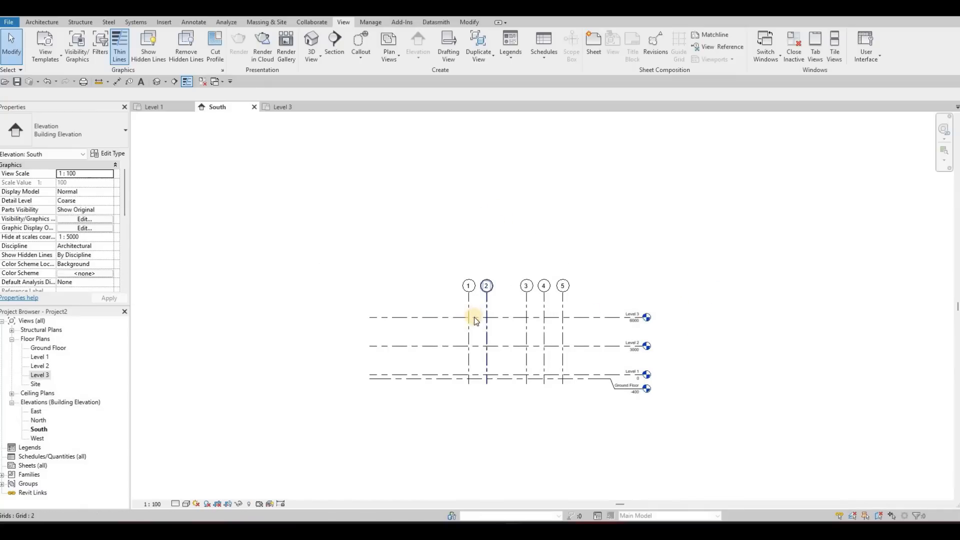
{"action": "left_click", "coordinate": [378, 318]}
{"action": "left_click", "coordinate": [393, 325]}
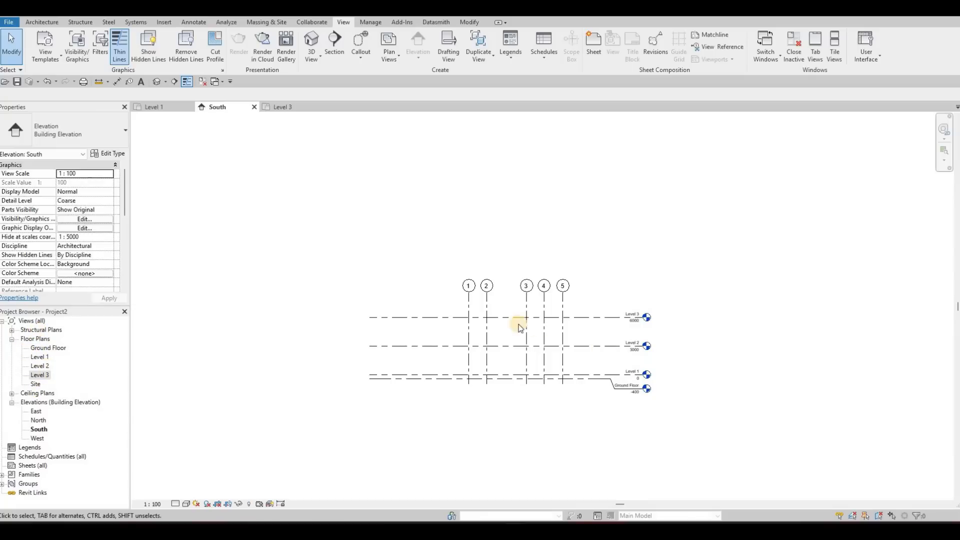
{"action": "left_click", "coordinate": [423, 318]}
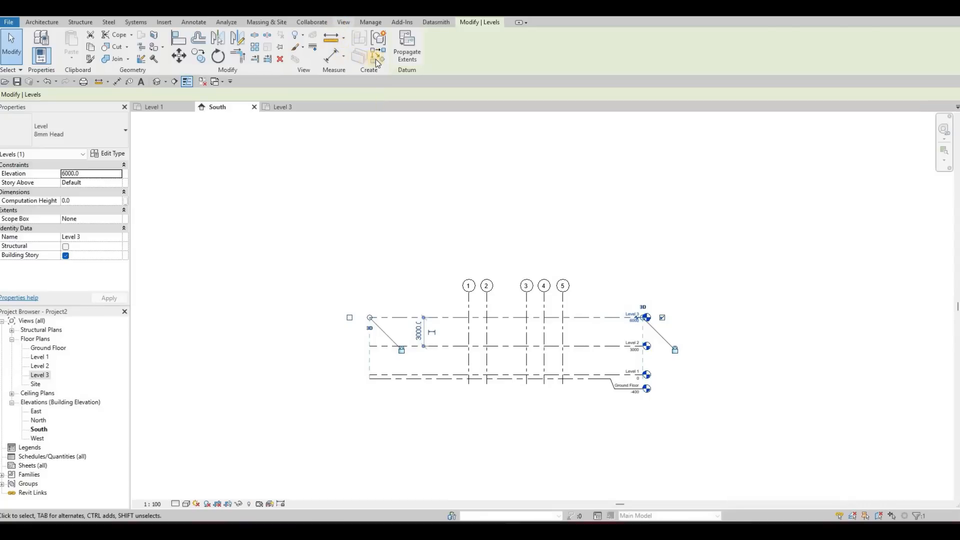
{"action": "left_click", "coordinate": [344, 22]}
{"action": "left_click", "coordinate": [393, 59]}
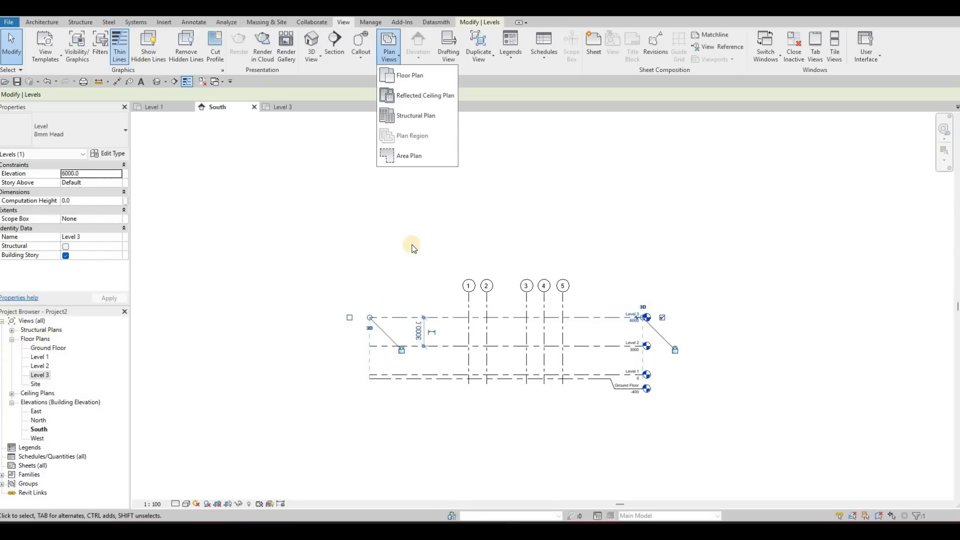
{"action": "key", "text": "Escape"}
{"action": "key", "text": "Escape"}
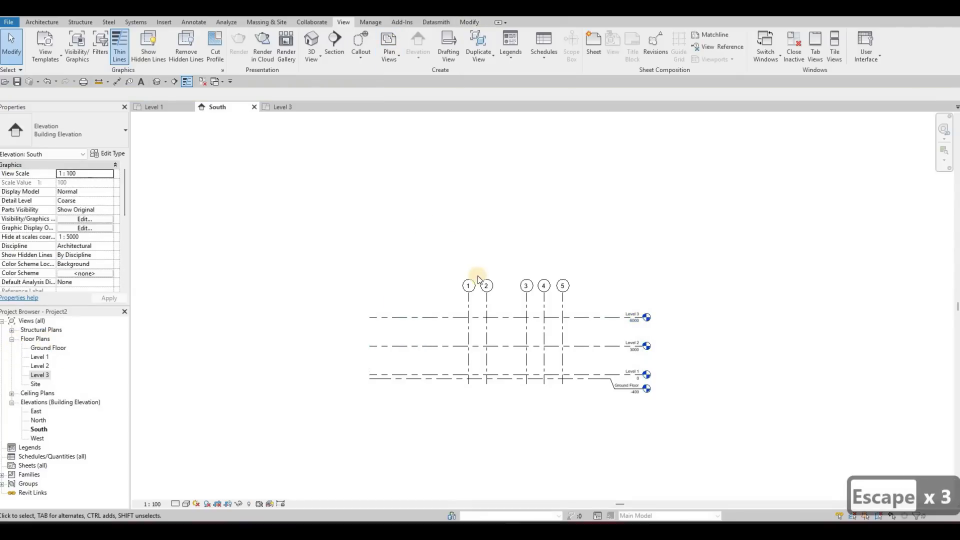
{"action": "scroll", "coordinate": [472, 253], "scroll_direction": "up", "scroll_amount": 3}
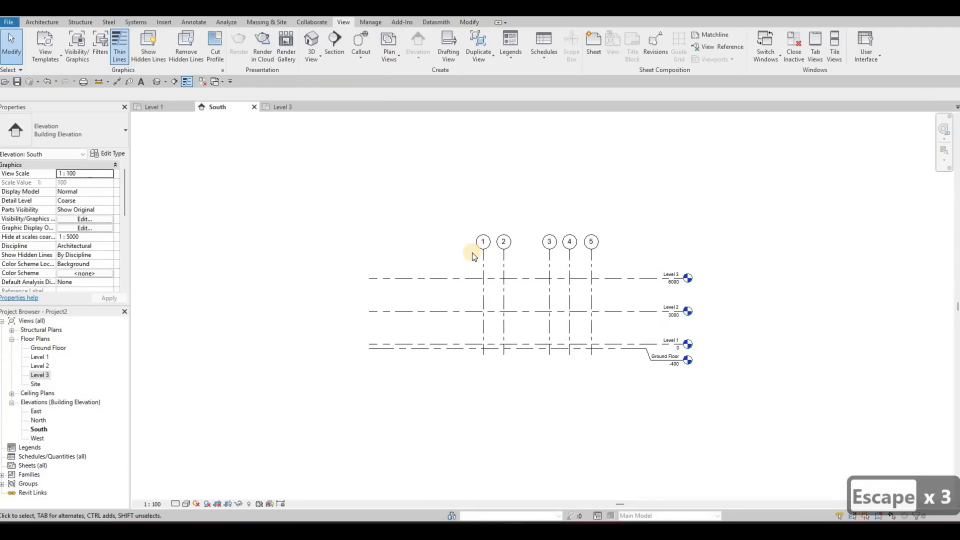
{"action": "scroll", "coordinate": [472, 254], "scroll_direction": "up", "scroll_amount": 1}
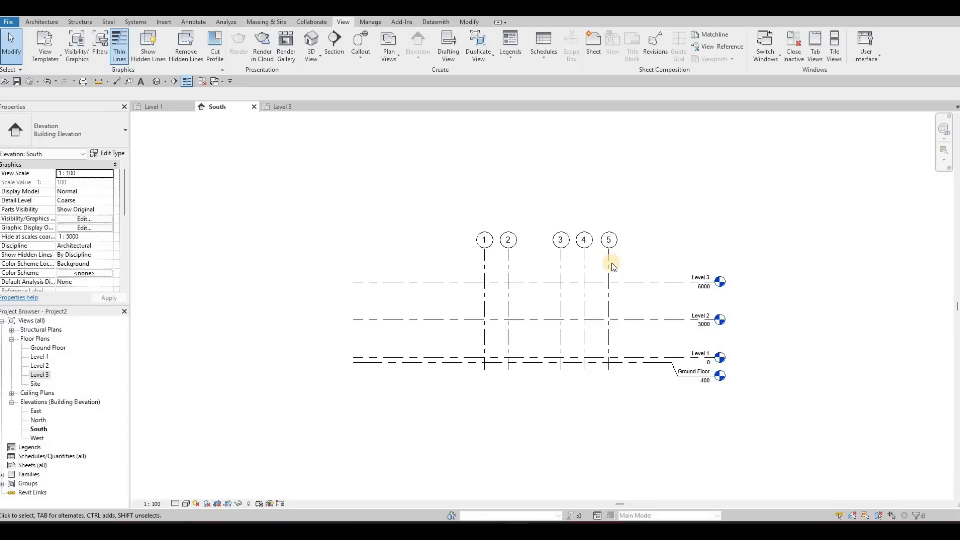
{"action": "key", "text": "F1"}
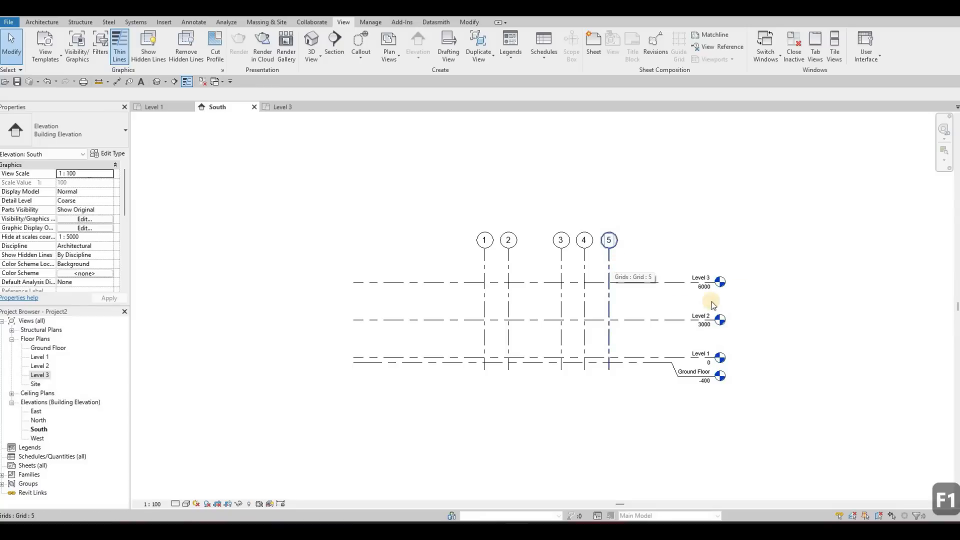
{"action": "middle_click_drag", "start_coordinate": [379, 262], "coordinate": [297, 240]}
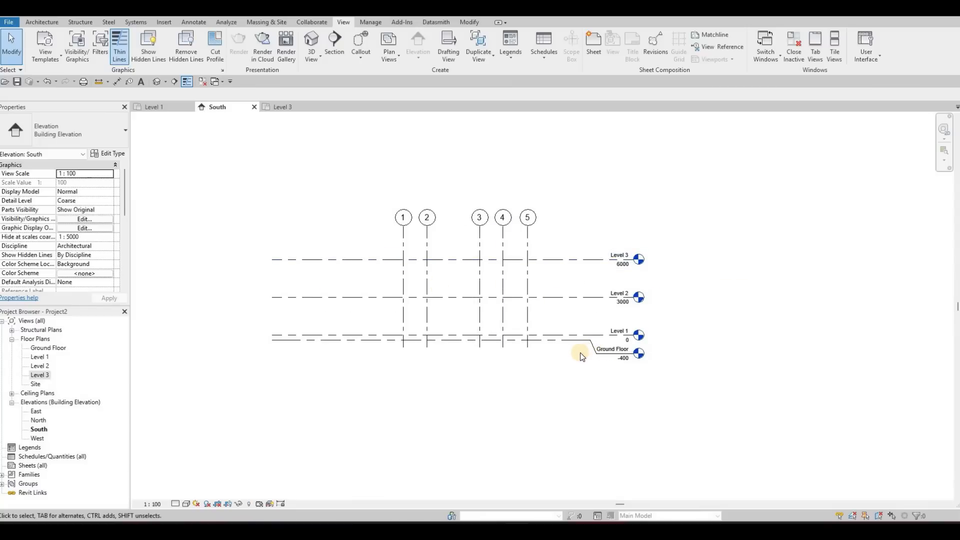
Step: In the Level 1 floor plan, add an elbow at the head of grid J and move its bubble below grid I's bubble
{"action": "left_click", "coordinate": [159, 107]}
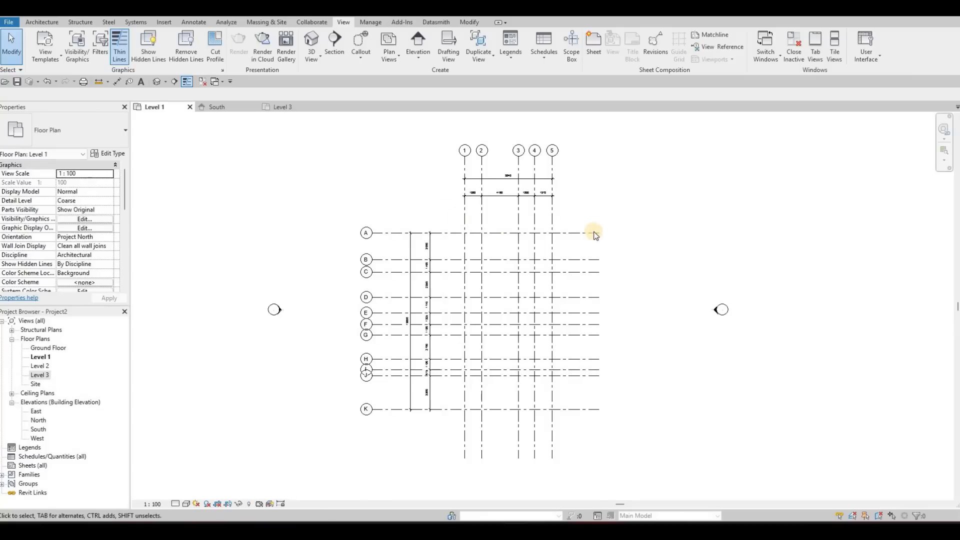
{"action": "scroll", "coordinate": [553, 221], "scroll_direction": "up", "scroll_amount": 3}
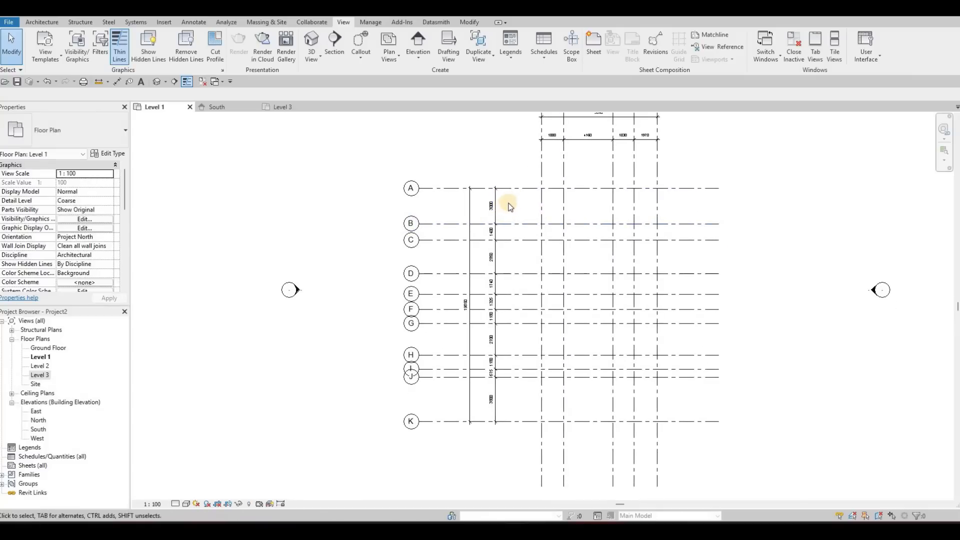
{"action": "scroll", "coordinate": [565, 227], "scroll_direction": "down", "scroll_amount": 1}
{"action": "middle_click_drag", "start_coordinate": [575, 231], "coordinate": [530, 226]}
{"action": "scroll", "coordinate": [520, 187], "scroll_direction": "down", "scroll_amount": 2}
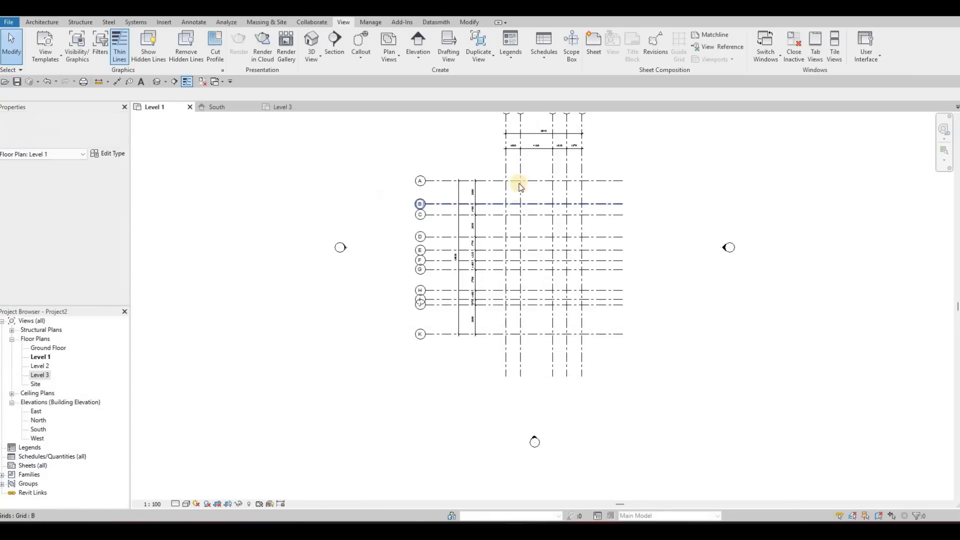
{"action": "scroll", "coordinate": [520, 186], "scroll_direction": "down", "scroll_amount": 2}
{"action": "middle_click_drag", "start_coordinate": [418, 256], "coordinate": [394, 322]}
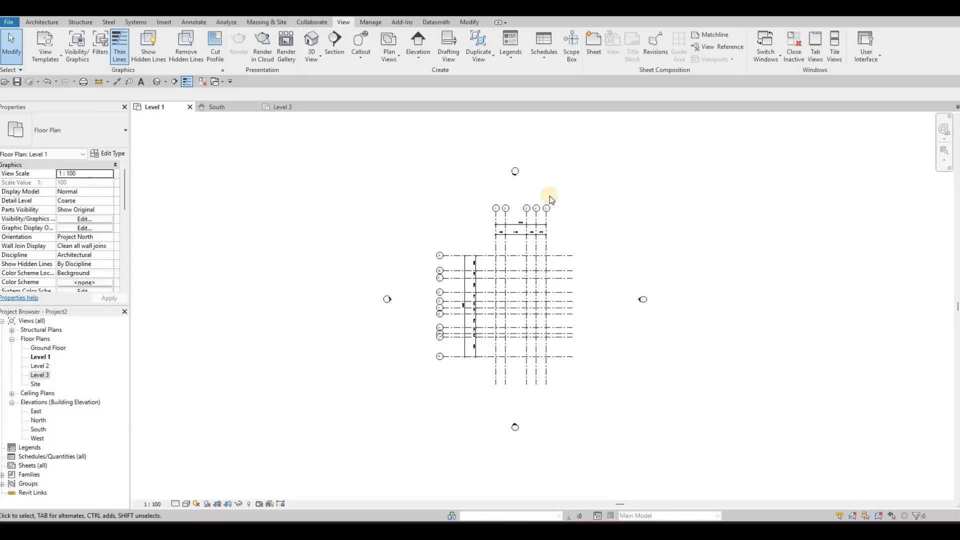
{"action": "scroll", "coordinate": [510, 248], "scroll_direction": "up", "scroll_amount": 2}
{"action": "scroll", "coordinate": [437, 283], "scroll_direction": "up", "scroll_amount": 3}
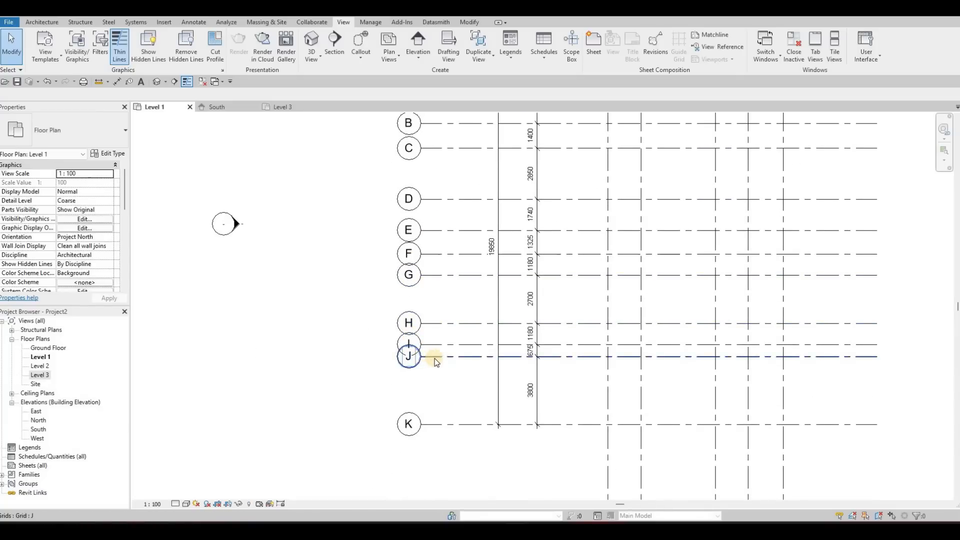
{"action": "left_click", "coordinate": [434, 361]}
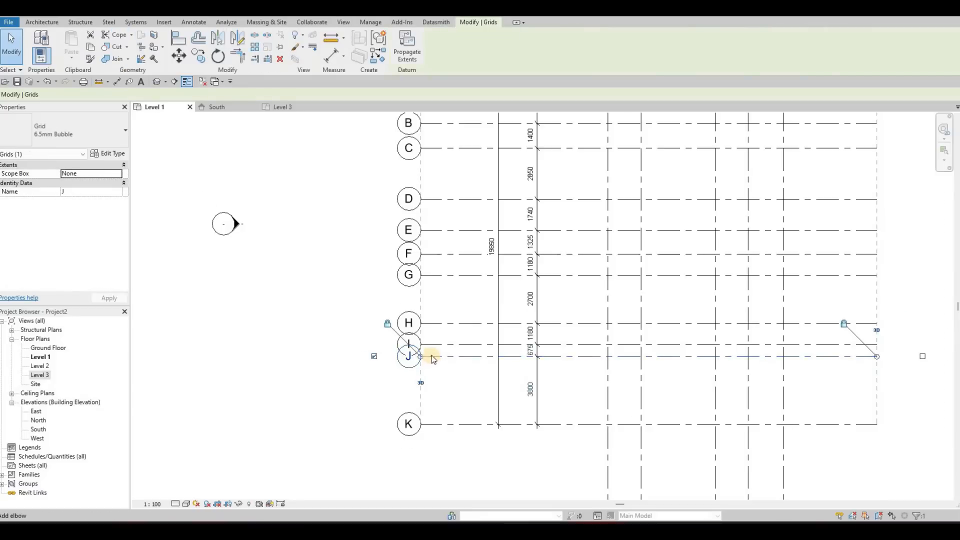
{"action": "scroll", "coordinate": [433, 360], "scroll_direction": "up", "scroll_amount": 3}
{"action": "left_click", "coordinate": [431, 340]}
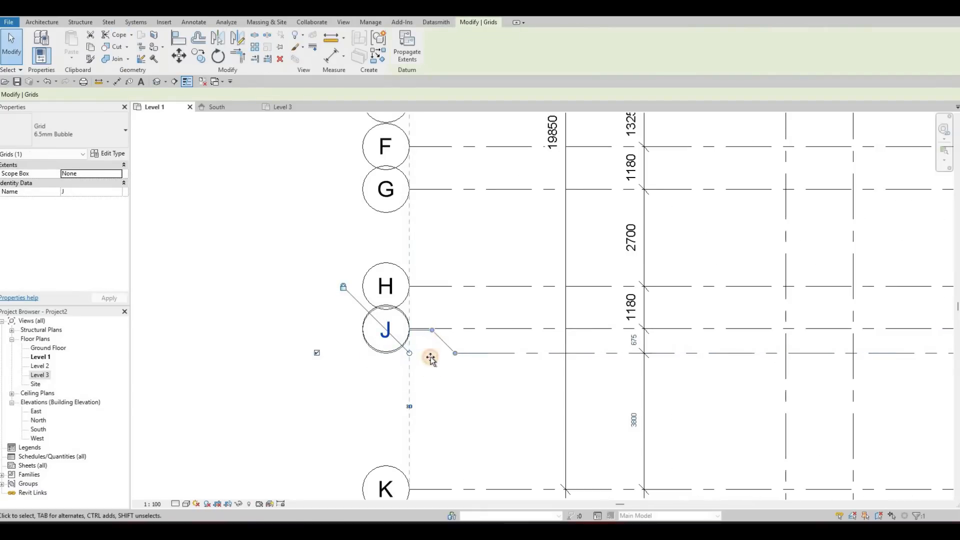
{"action": "left_click_drag", "start_coordinate": [430, 357], "coordinate": [427, 379]}
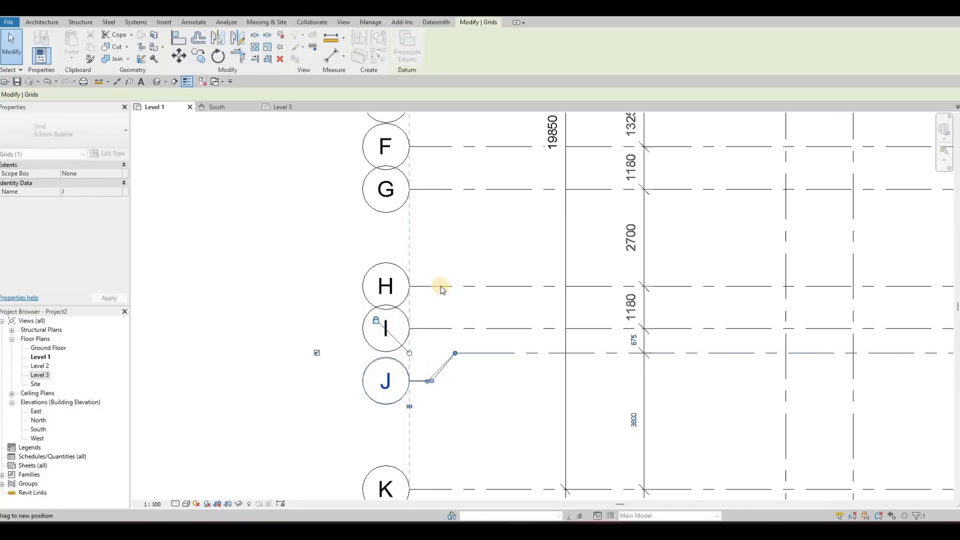
Step: Add elbows to grids H and G, shifting H's bubble up clear of I and G's bubble down clear of F
{"action": "left_click", "coordinate": [432, 287]}
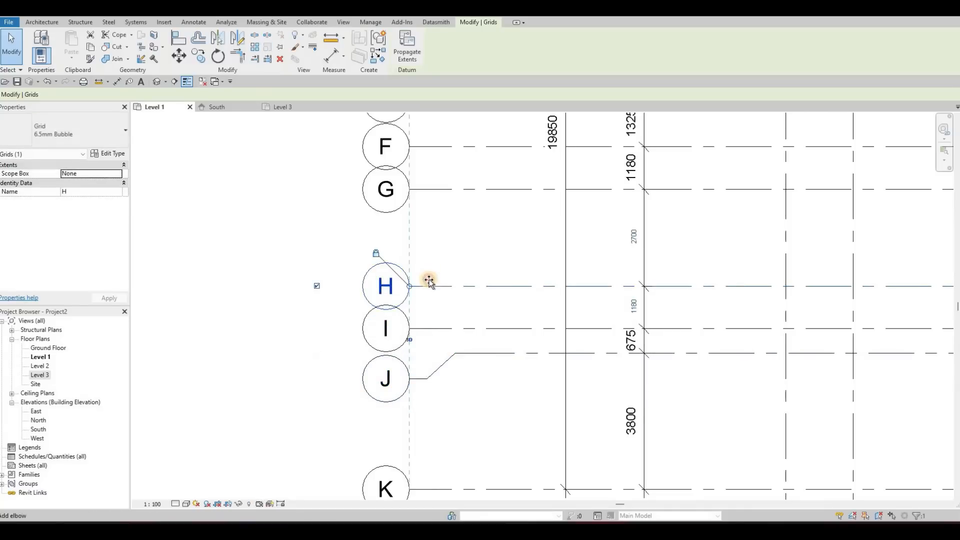
{"action": "mouse_move", "coordinate": [428, 279]}
{"action": "left_mouse_down"}
{"action": "mouse_move", "coordinate": [439, 253]}
{"action": "mouse_move", "coordinate": [458, 268]}
{"action": "mouse_move", "coordinate": [428, 276]}
{"action": "left_mouse_up"}
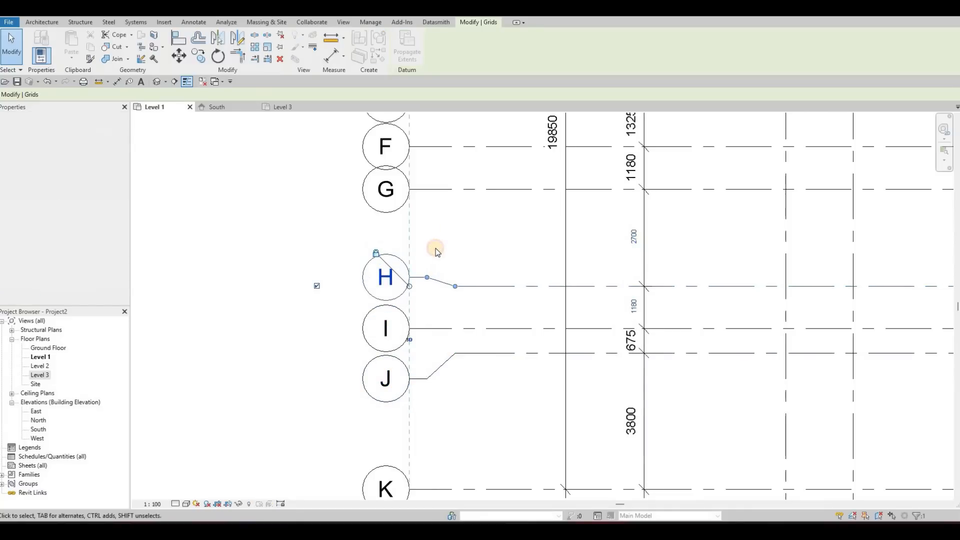
{"action": "middle_click_drag", "start_coordinate": [435, 251], "coordinate": [436, 309]}
{"action": "left_click", "coordinate": [438, 248]}
{"action": "left_click_drag", "start_coordinate": [433, 247], "coordinate": [429, 278]}
{"action": "scroll", "coordinate": [428, 277], "scroll_direction": "down", "scroll_amount": 3}
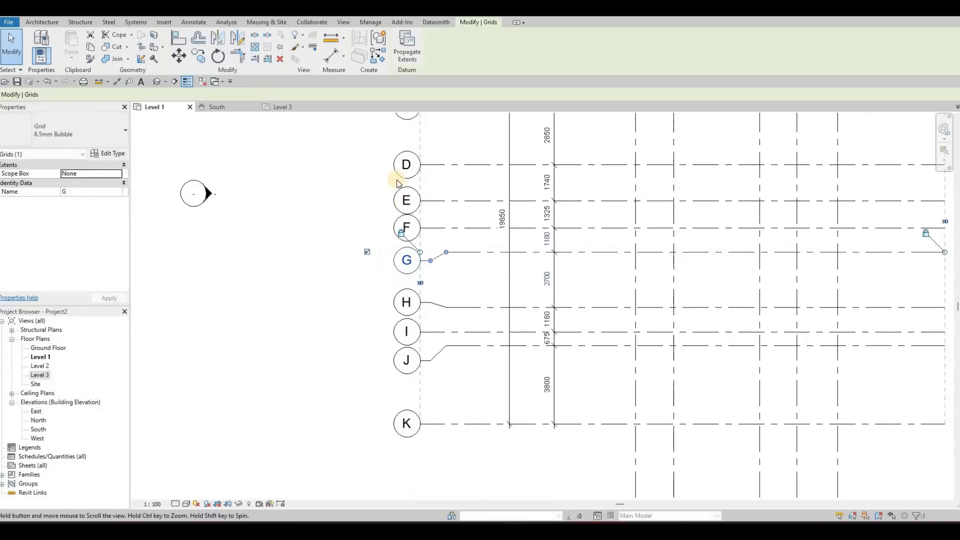
{"action": "scroll", "coordinate": [399, 184], "scroll_direction": "down", "scroll_amount": 2}
{"action": "middle_click_drag", "start_coordinate": [488, 178], "coordinate": [446, 215]}
{"action": "scroll", "coordinate": [440, 218], "scroll_direction": "down", "scroll_amount": 2}
{"action": "key", "text": "Escape"}
{"action": "middle_click_drag", "start_coordinate": [489, 263], "coordinate": [479, 252]}
{"action": "scroll", "coordinate": [475, 255], "scroll_direction": "down", "scroll_amount": 2}
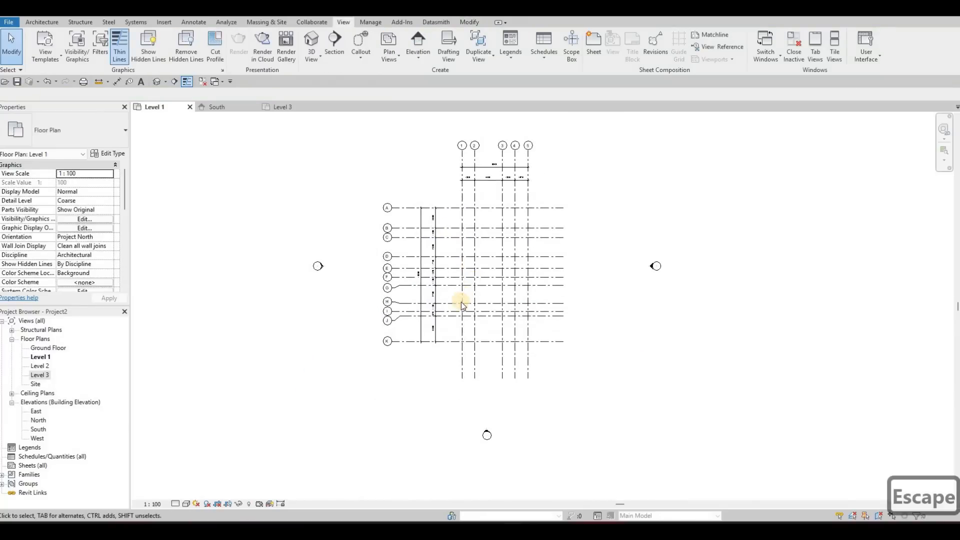
{"action": "middle_click_drag", "start_coordinate": [461, 302], "coordinate": [443, 321]}
{"action": "middle_click_drag", "start_coordinate": [526, 245], "coordinate": [545, 252]}
{"action": "middle_click_drag", "start_coordinate": [476, 273], "coordinate": [458, 256]}
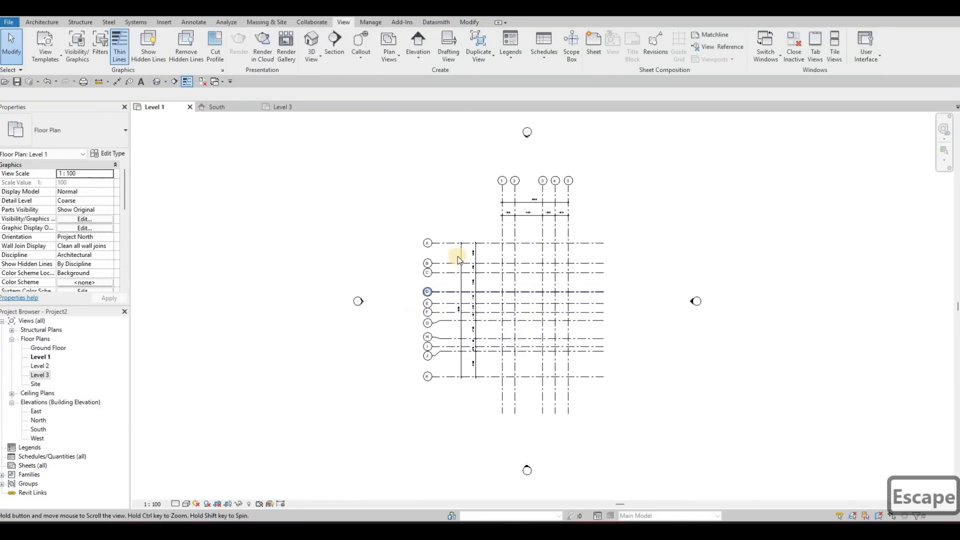
{"action": "scroll", "coordinate": [457, 258], "scroll_direction": "up", "scroll_amount": 2}
{"action": "middle_click_drag", "start_coordinate": [535, 265], "coordinate": [459, 262]}
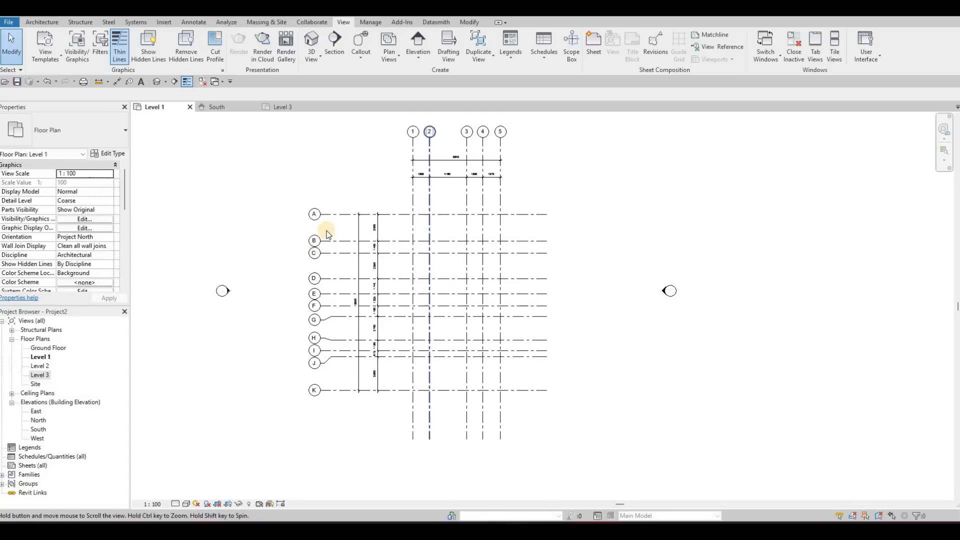
{"action": "middle_click_drag", "start_coordinate": [328, 232], "coordinate": [339, 254]}
{"action": "middle_click_drag", "start_coordinate": [189, 145], "coordinate": [196, 151]}
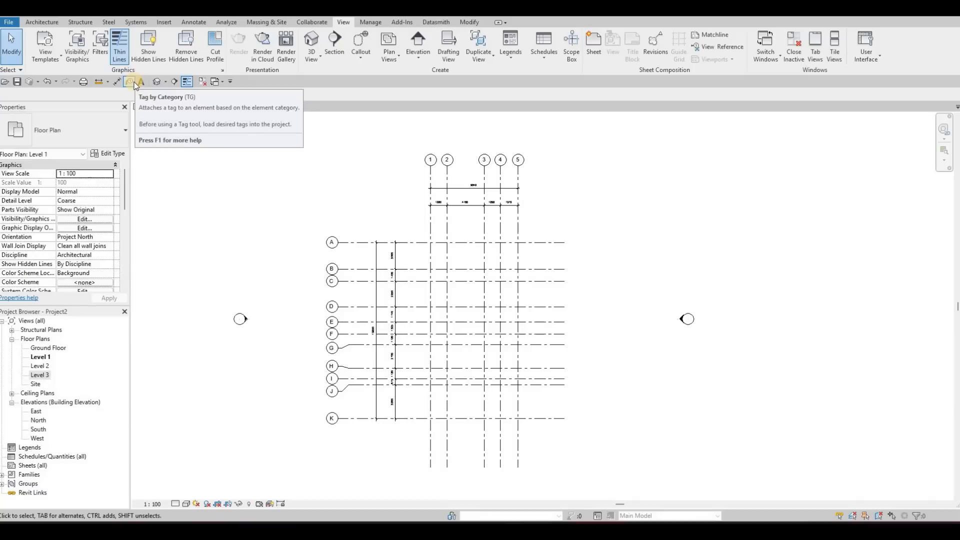
Step: Start an architectural wall and choose the Basic Wall type Exterior - Brick on Mtl. Stud
{"action": "left_click", "coordinate": [43, 23]}
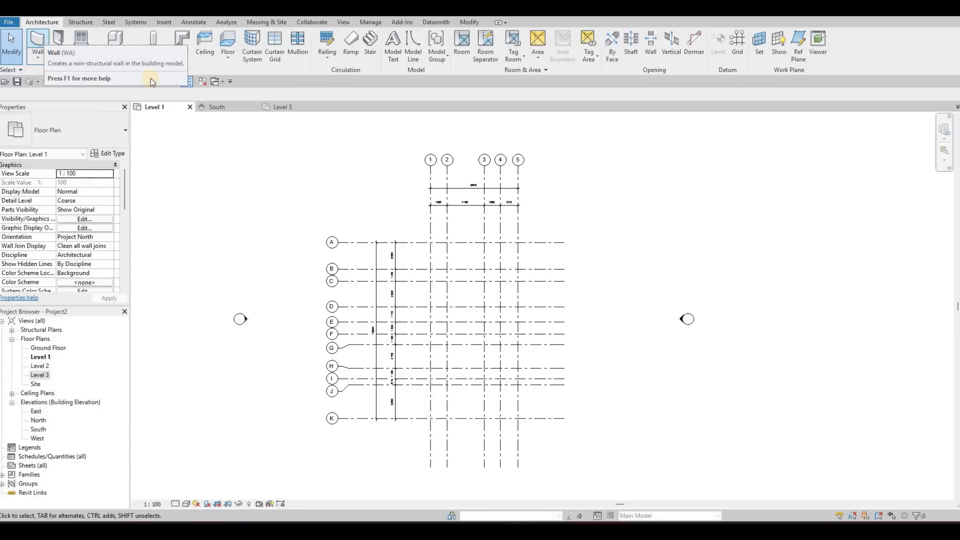
{"action": "key", "text": "w"}
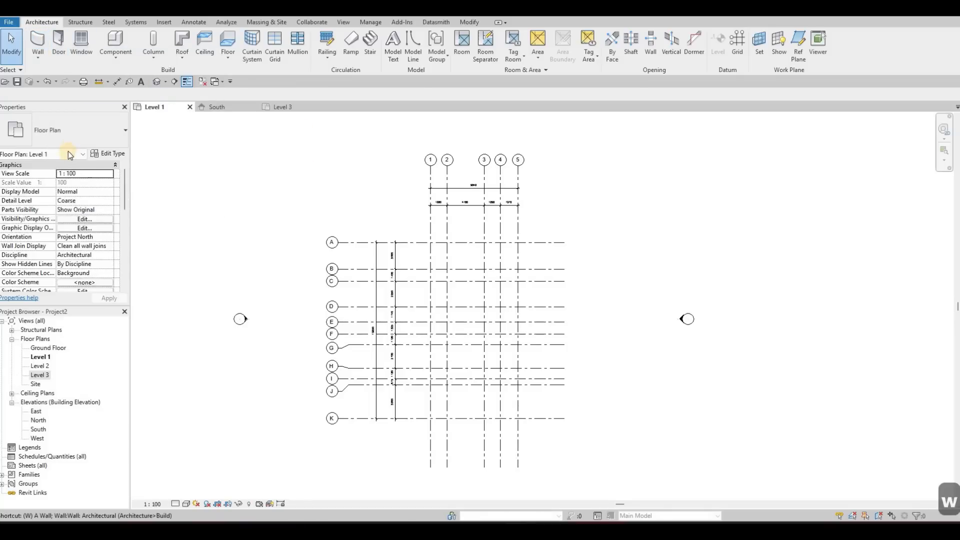
{"action": "key", "text": "a"}
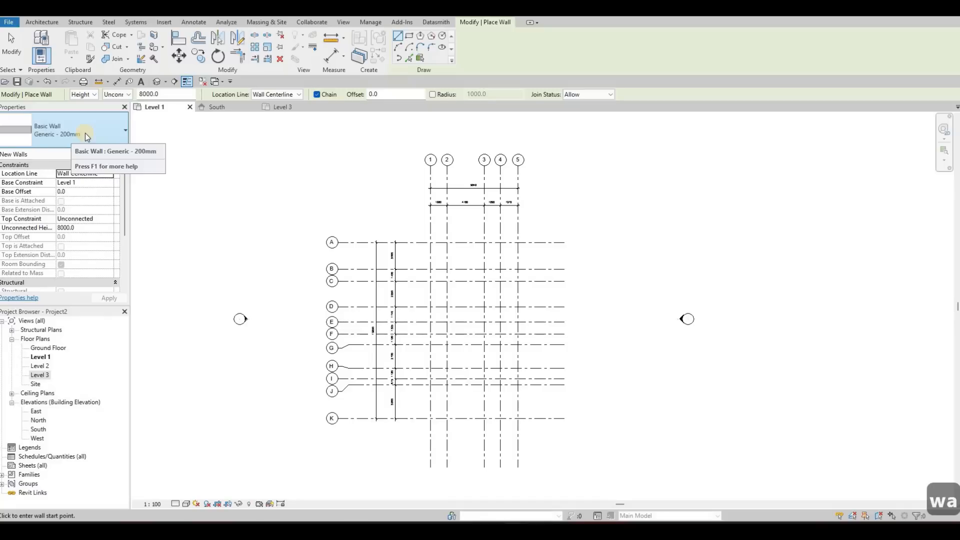
{"action": "left_click", "coordinate": [85, 133]}
{"action": "scroll", "coordinate": [92, 228], "scroll_direction": "up", "scroll_amount": 1}
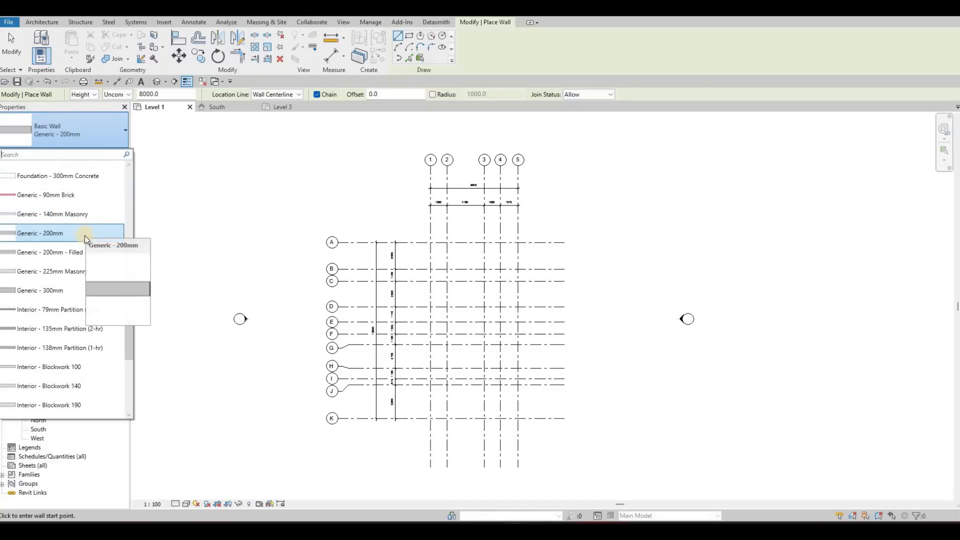
{"action": "scroll", "coordinate": [58, 257], "scroll_direction": "up", "scroll_amount": 1}
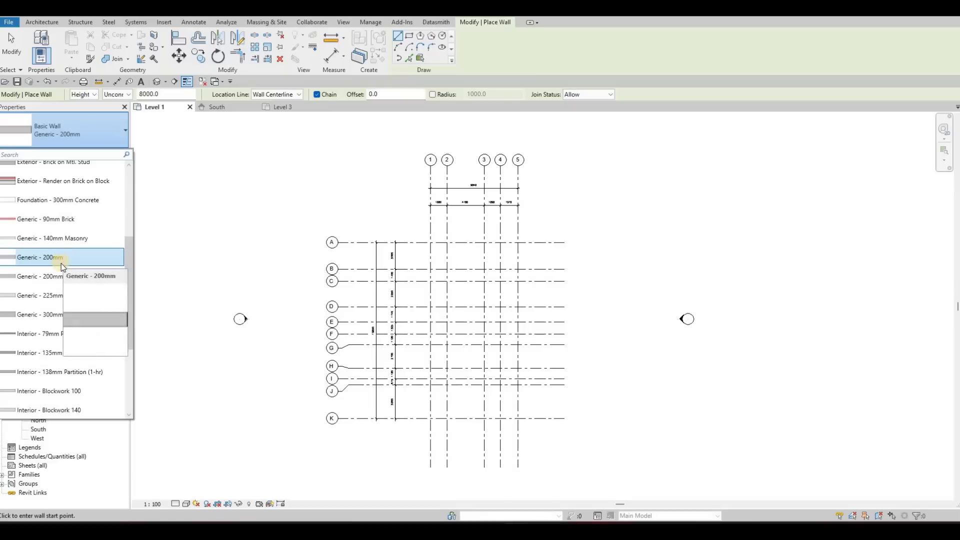
{"action": "scroll", "coordinate": [65, 252], "scroll_direction": "up", "scroll_amount": 3}
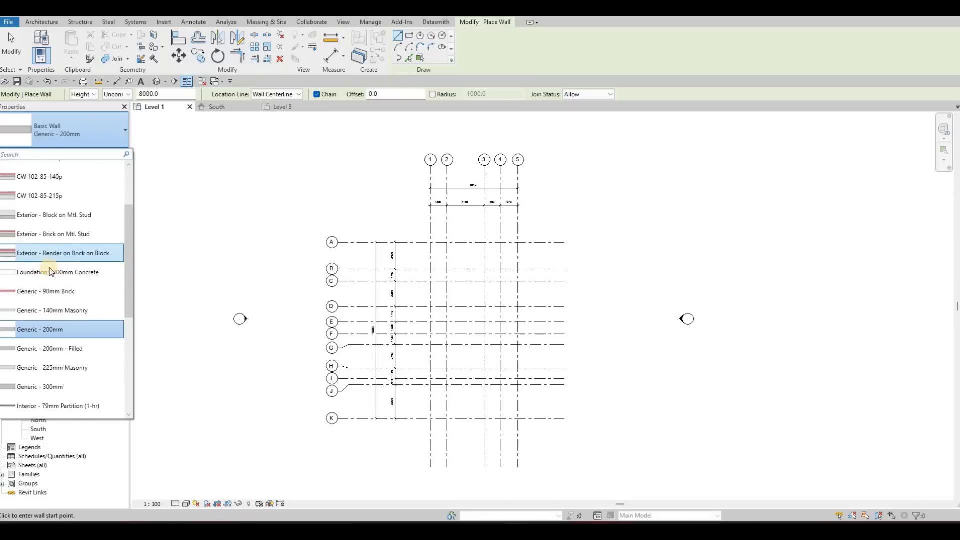
{"action": "left_click", "coordinate": [44, 235]}
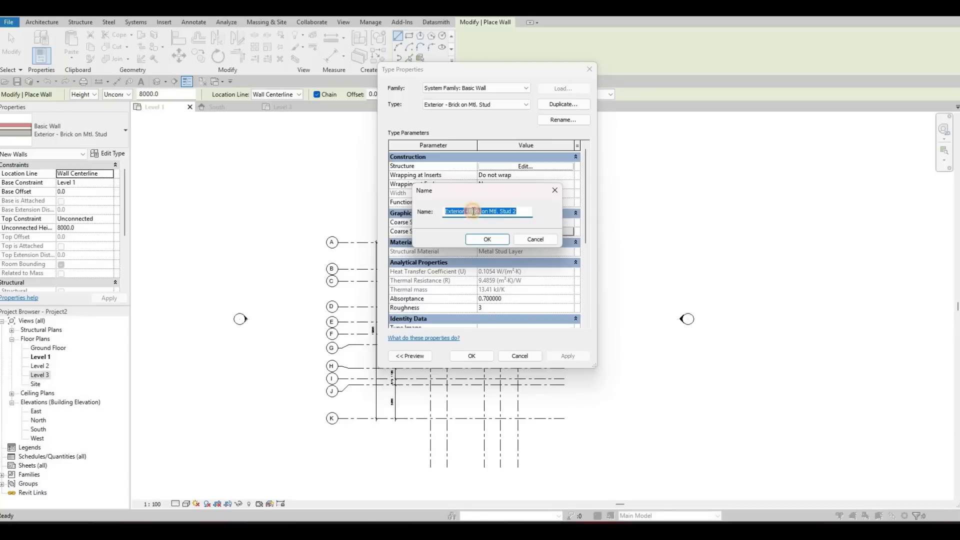
Step: Duplicate the Exterior - Brick on Mtl. Stud wall type under the name "Exterior - wall 1"
{"action": "left_click", "coordinate": [470, 212]}
{"action": "key", "text": "shift+End"}
{"action": "type", "text": "wall"}
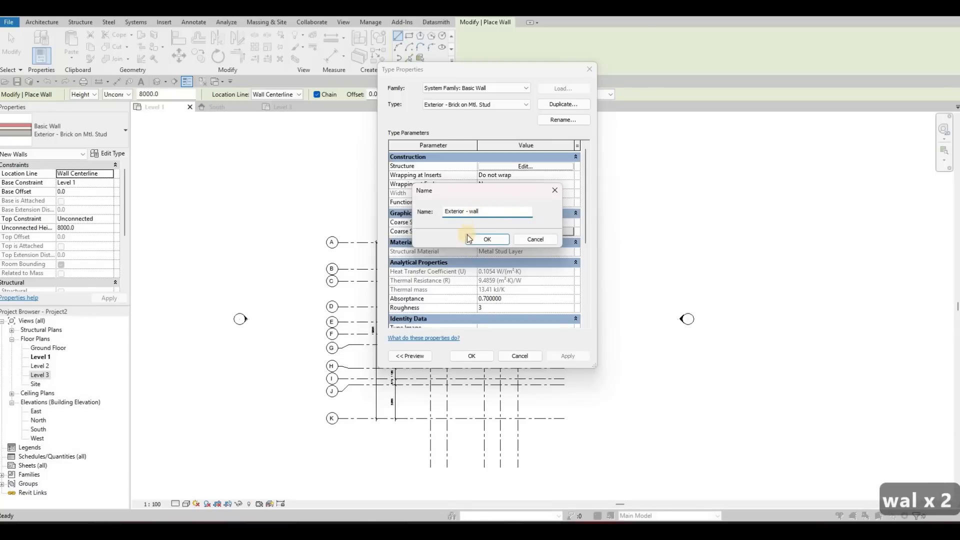
{"action": "type", "text": " 1"}
{"action": "left_click", "coordinate": [474, 239]}
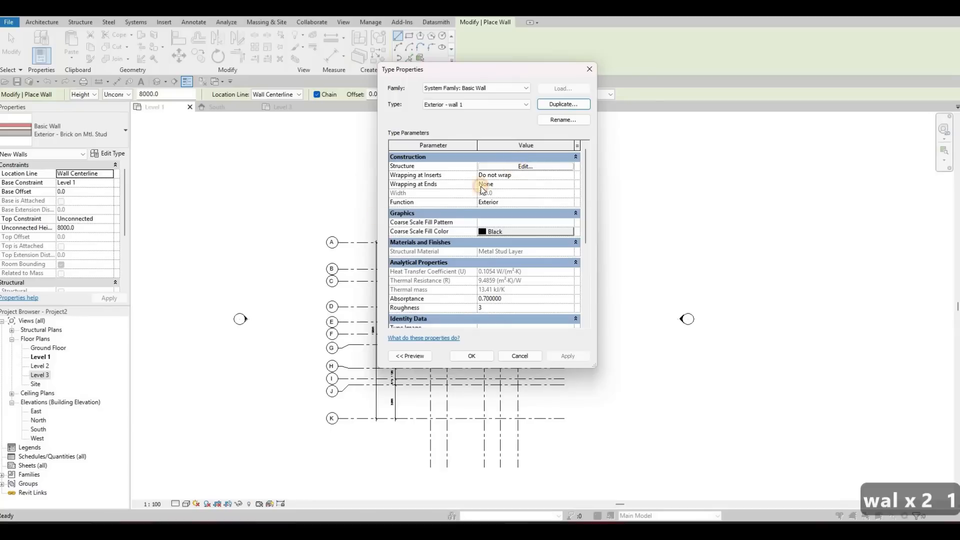
Step: Open the layer structure of the Exterior - wall 1 type for editing and enlarge the Edit Assembly dialog
{"action": "left_click", "coordinate": [505, 166]}
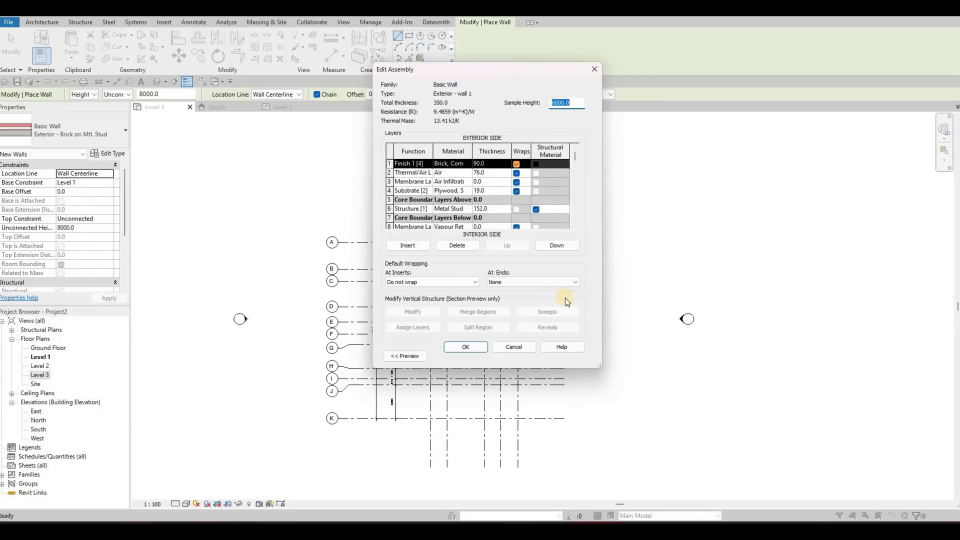
{"action": "left_click_drag", "start_coordinate": [599, 366], "coordinate": [765, 444]}
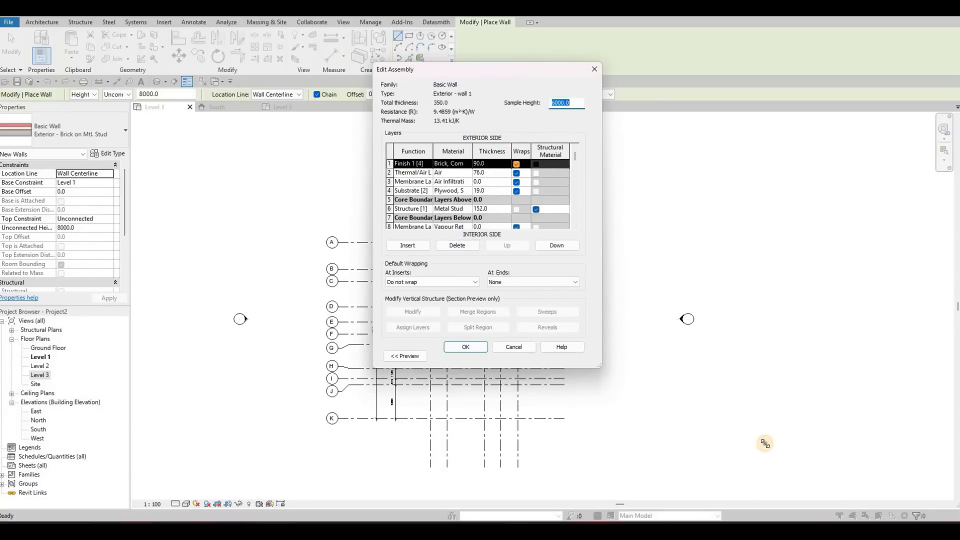
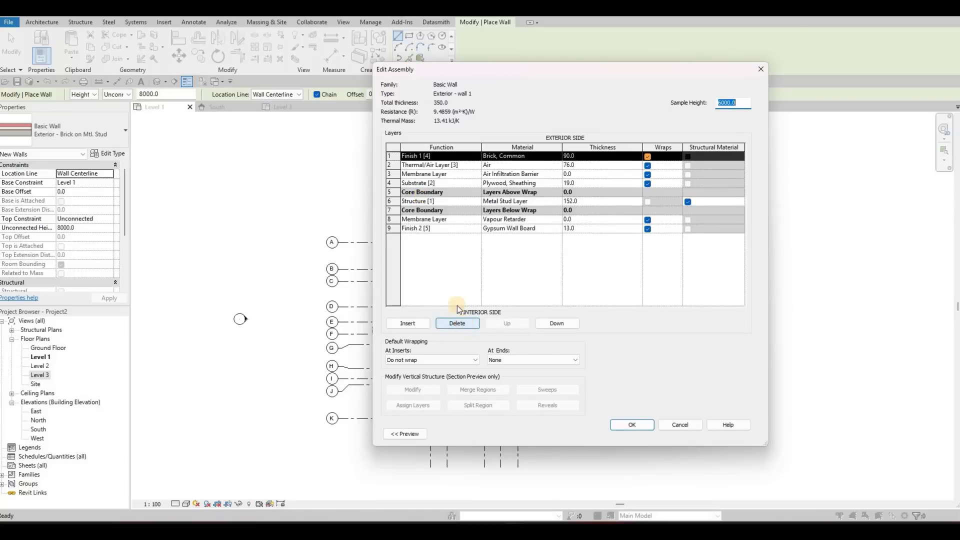
Step: Delete every layer outside the core boundaries of the Exterior - wall 1 assembly, keeping only the Structure [1] layer
{"action": "left_click", "coordinate": [463, 324]}
{"action": "left_click", "coordinate": [464, 324]}
{"action": "left_click", "coordinate": [464, 324]}
{"action": "left_click", "coordinate": [464, 325]}
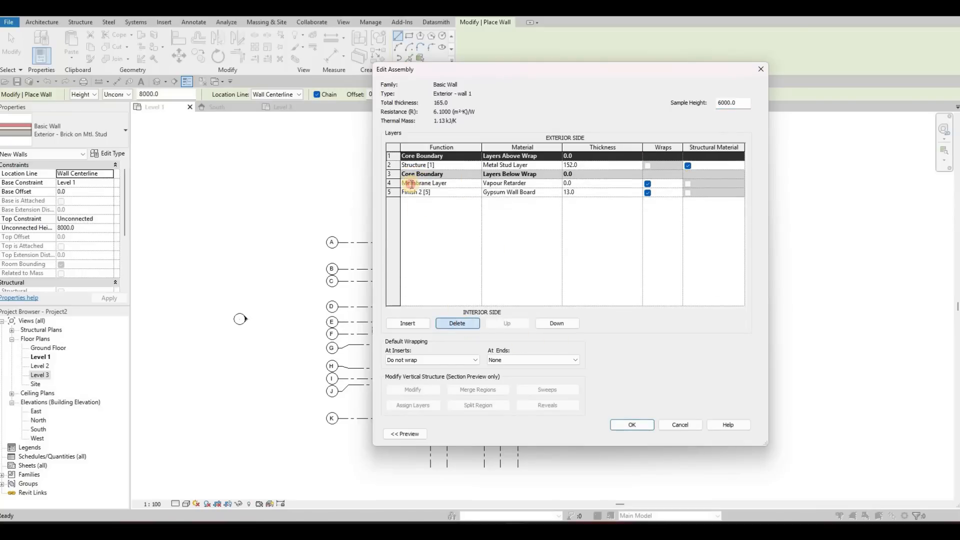
{"action": "left_click", "coordinate": [454, 183]}
{"action": "left_click", "coordinate": [460, 324]}
{"action": "left_click", "coordinate": [460, 323]}
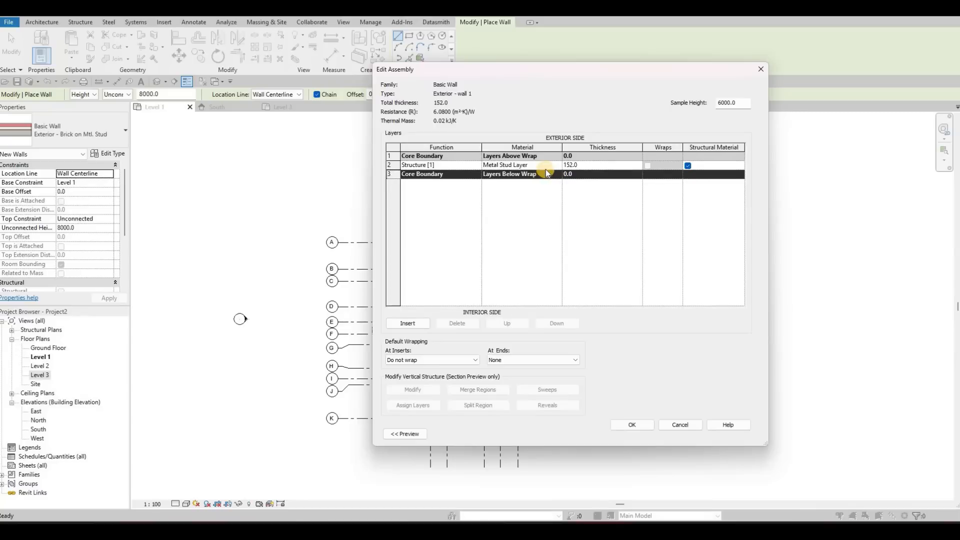
Step: Change the Structure [1] layer's material to Gypsum Wall Board
{"action": "left_click", "coordinate": [560, 165]}
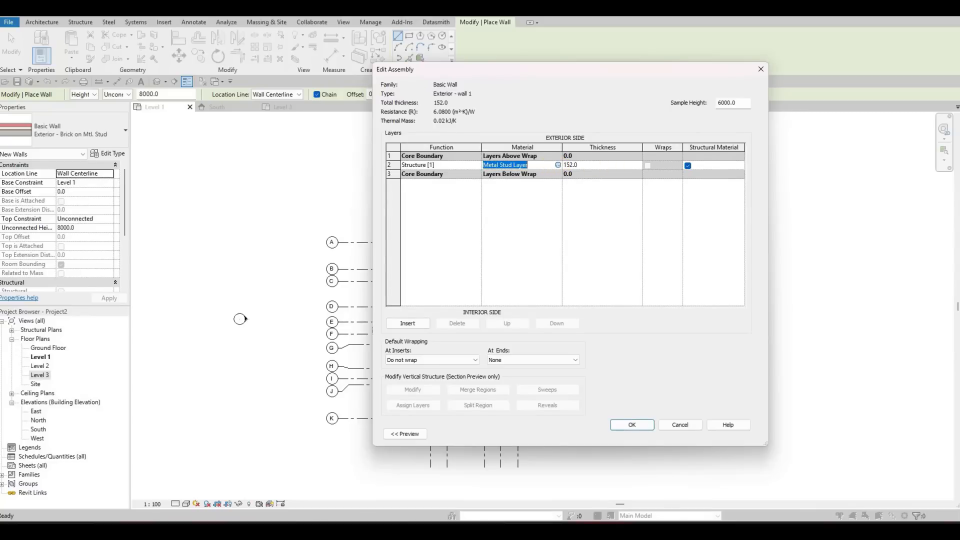
{"action": "left_click", "coordinate": [559, 165]}
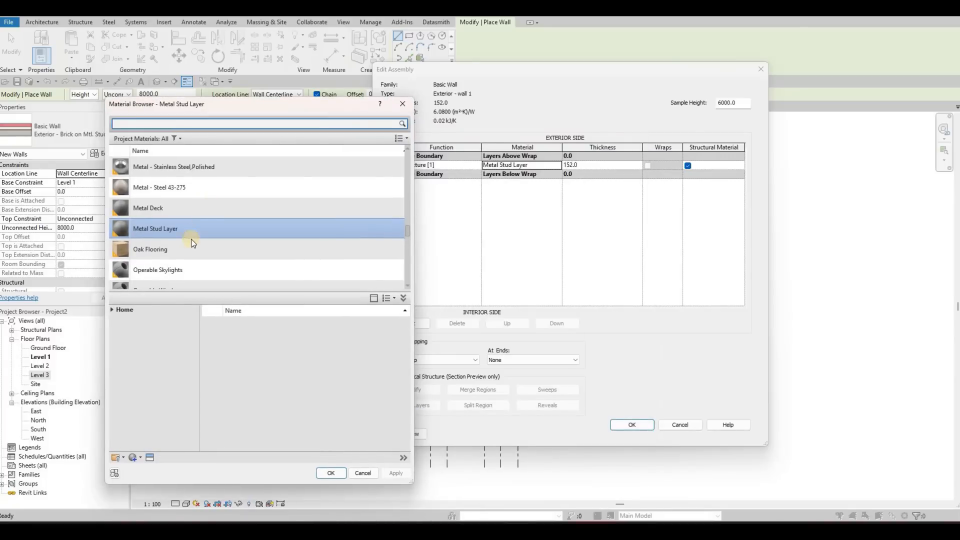
{"action": "left_click", "coordinate": [133, 308]}
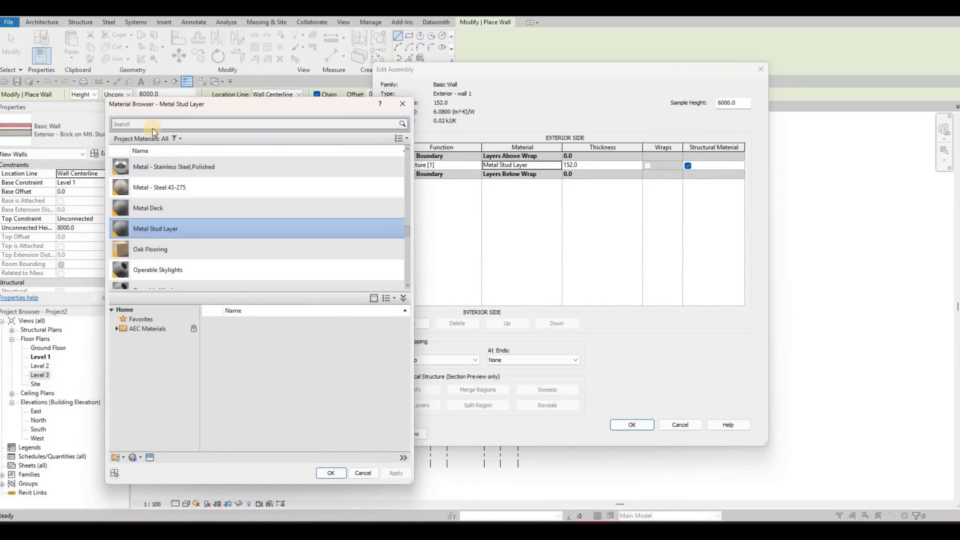
{"action": "type", "text": "gy"}
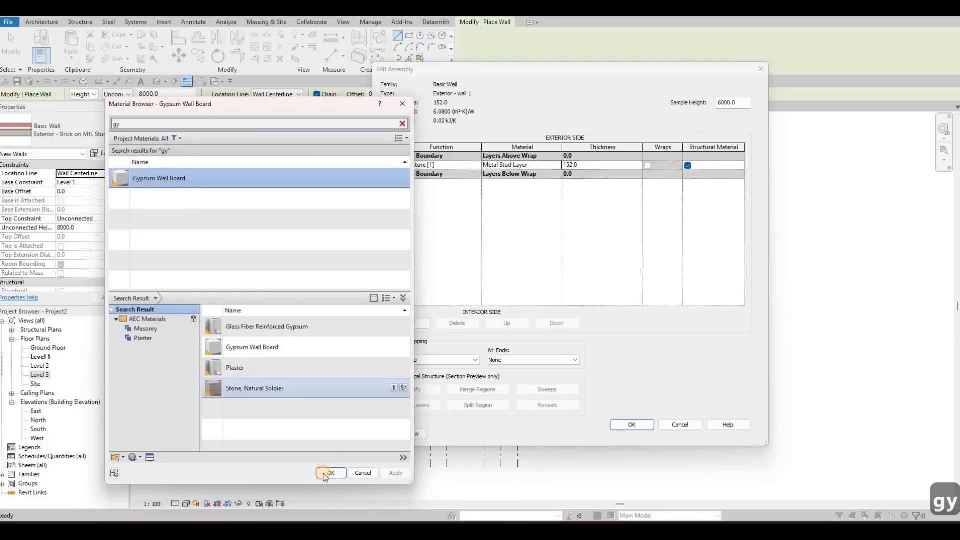
Step: Set the structure layer's thickness to 200 mm and accept the assembly and the wall type properties
{"action": "left_click", "coordinate": [599, 161]}
{"action": "type", "text": "200"}
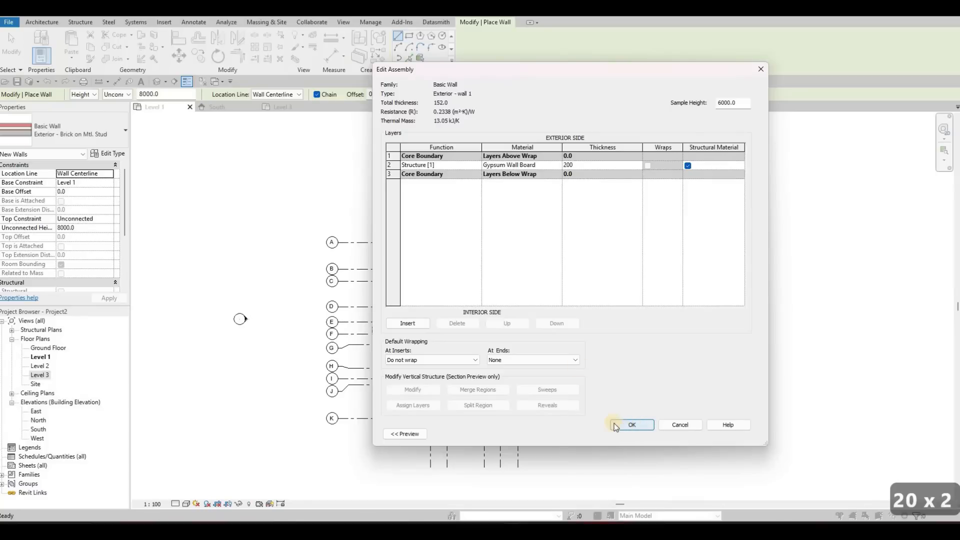
{"action": "left_click", "coordinate": [632, 425]}
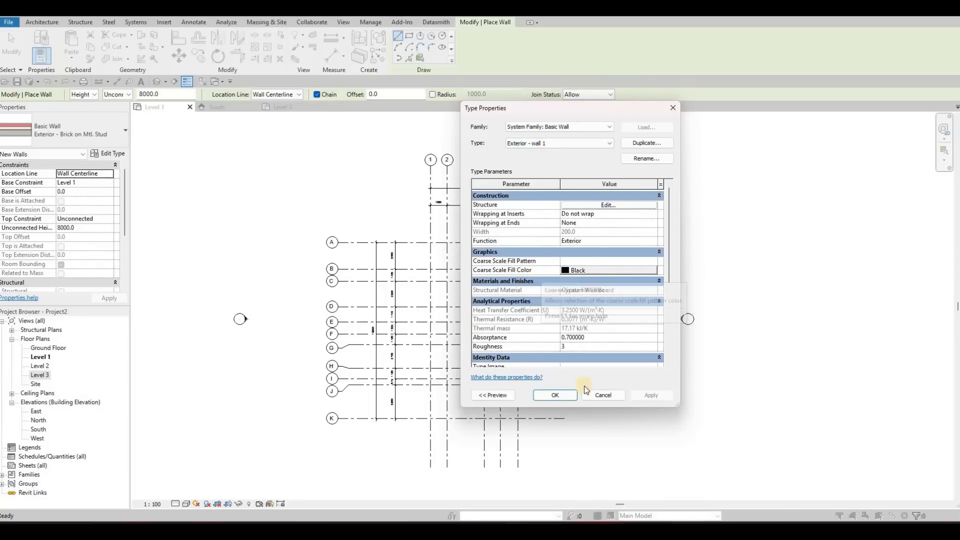
{"action": "left_click", "coordinate": [555, 395]}
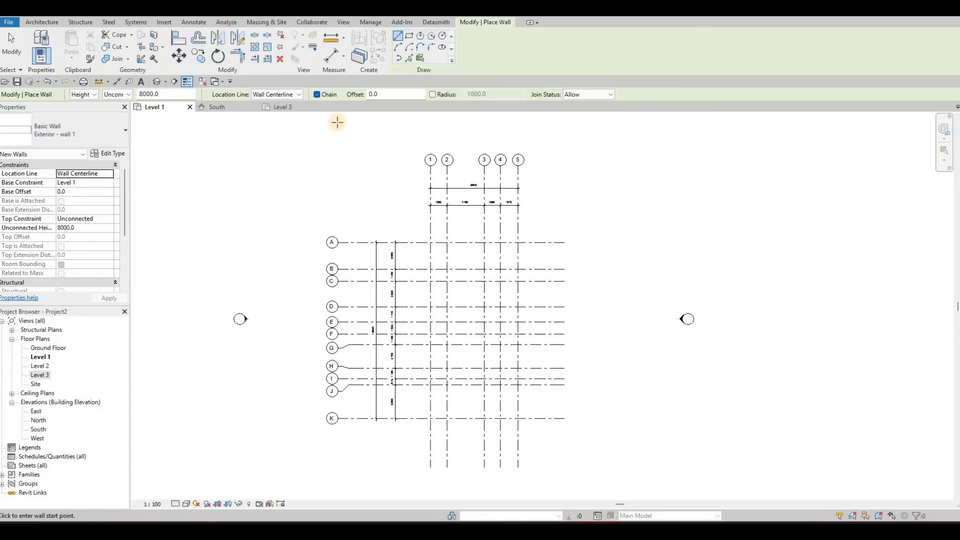
{"action": "left_click", "coordinate": [314, 95]}
{"action": "scroll", "coordinate": [422, 230], "scroll_direction": "up", "scroll_amount": 5}
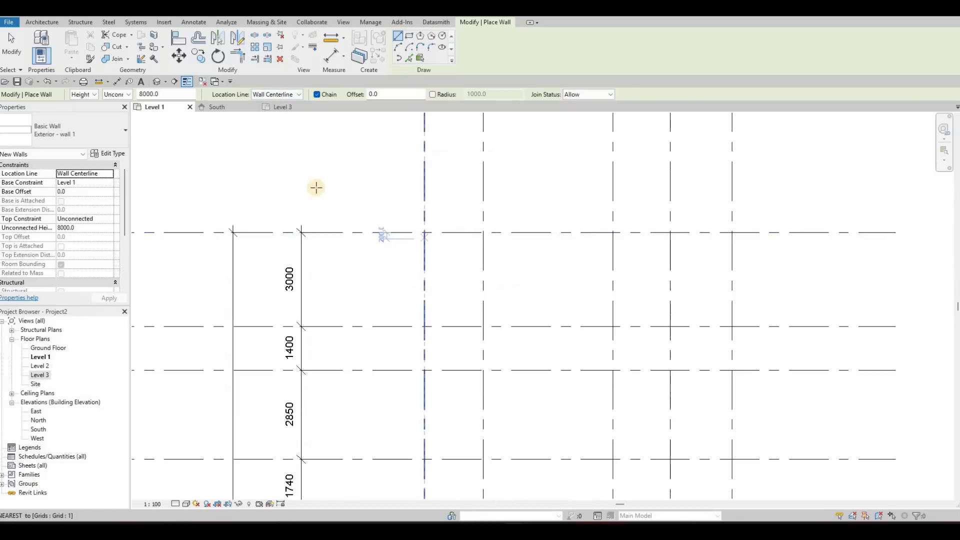
{"action": "left_click", "coordinate": [301, 95]}
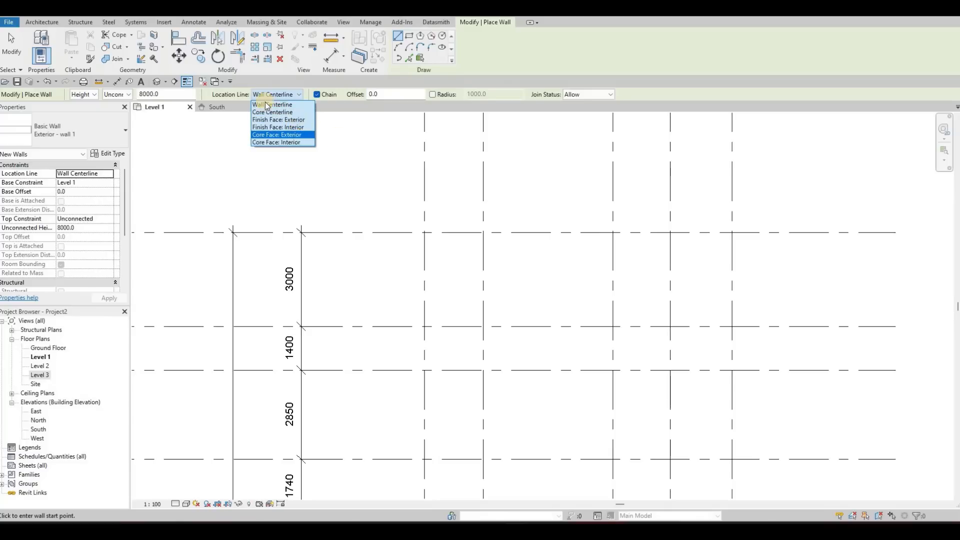
{"action": "key", "text": "Escape"}
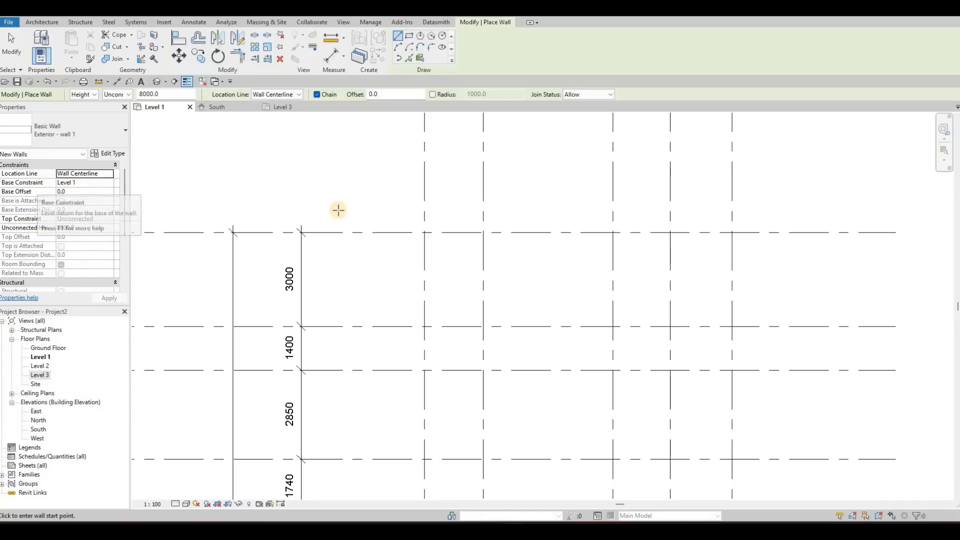
{"action": "scroll", "coordinate": [339, 238], "scroll_direction": "down", "scroll_amount": 4}
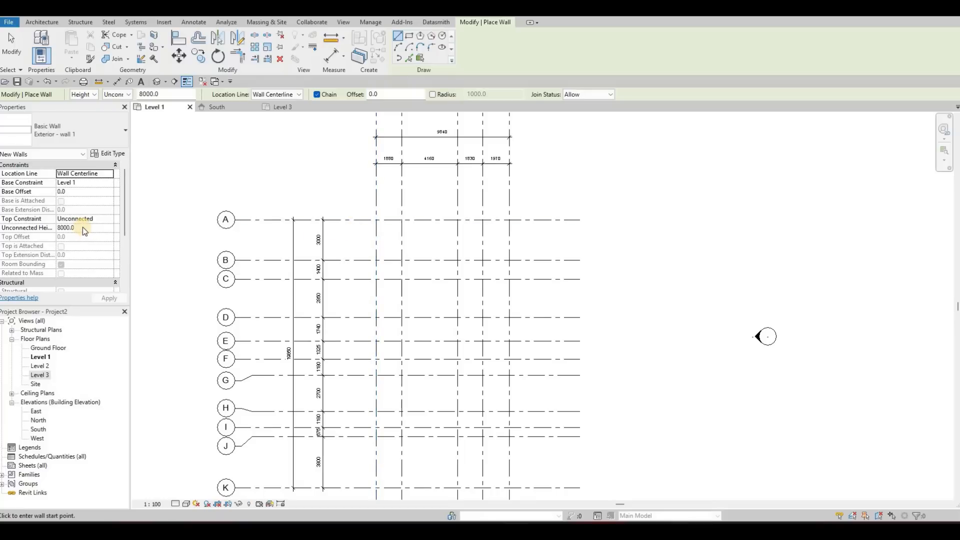
Step: Set the top constraint of the new walls to Up to level: Level 2
{"action": "left_click", "coordinate": [110, 227]}
{"action": "left_click", "coordinate": [111, 220]}
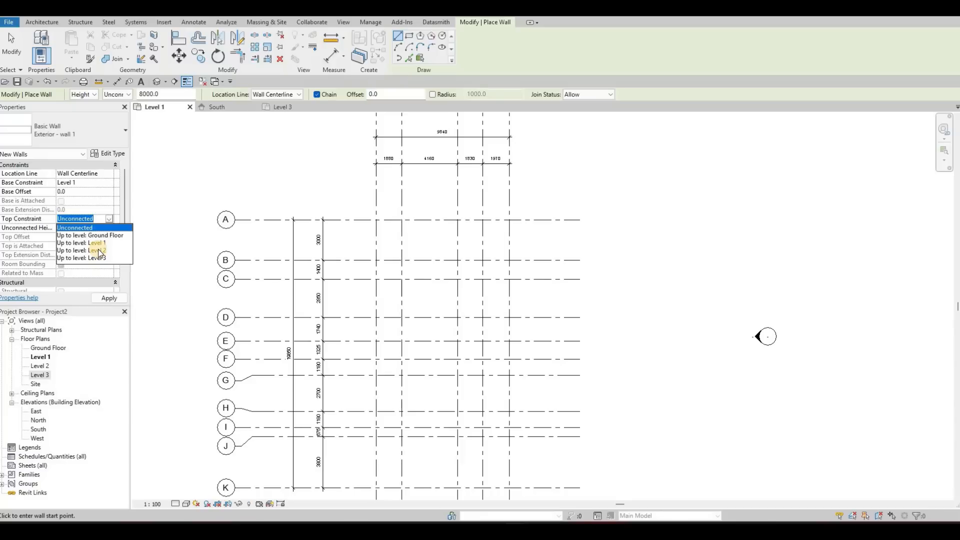
{"action": "left_click", "coordinate": [99, 250]}
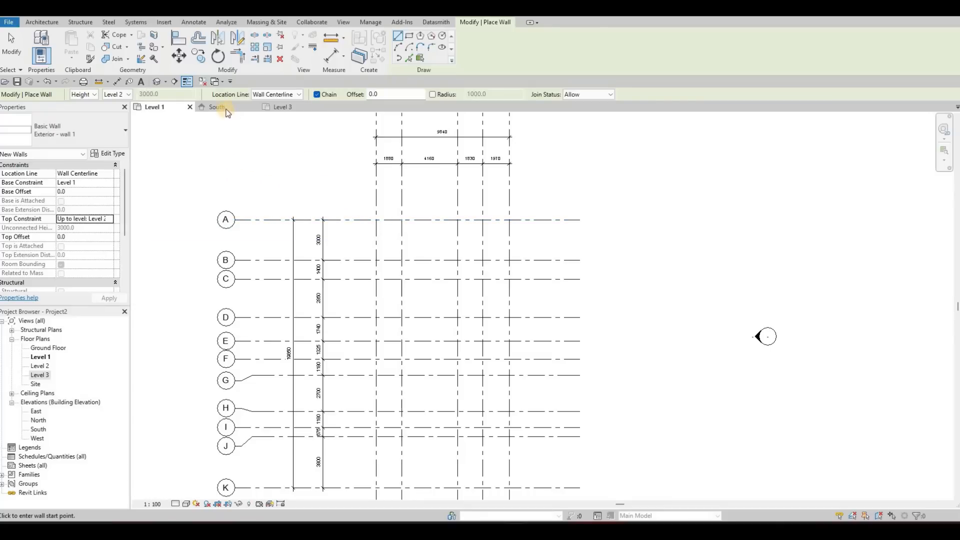
Step: Check the level layout in the South elevation and return to the Level 1 floor plan
{"action": "left_click", "coordinate": [224, 107]}
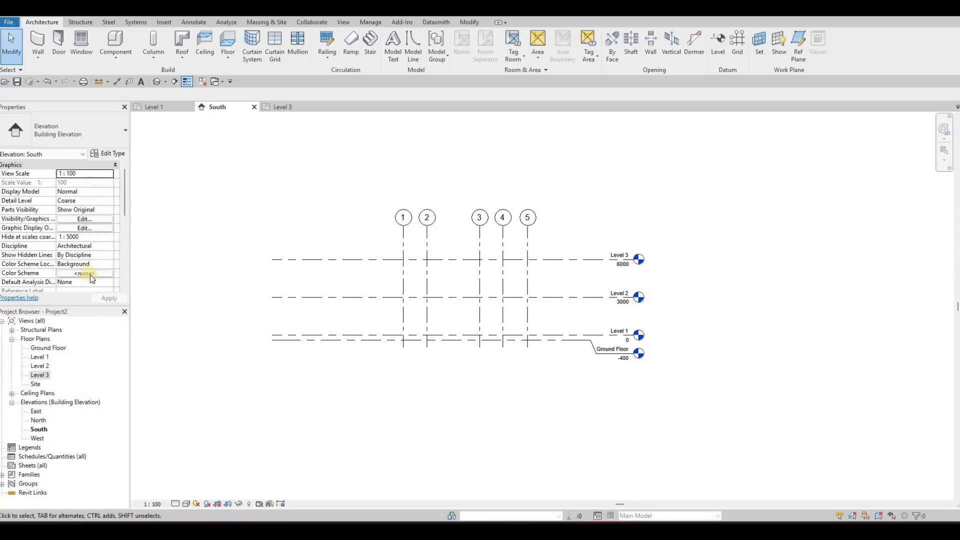
{"action": "left_click", "coordinate": [159, 107]}
{"action": "middle_click_drag", "start_coordinate": [519, 191], "coordinate": [529, 181]}
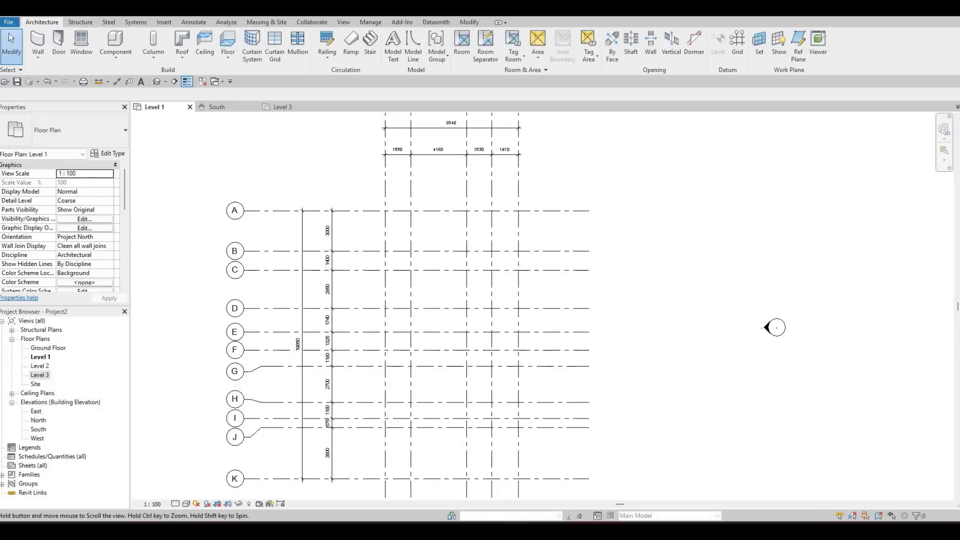
{"action": "scroll", "coordinate": [528, 182], "scroll_direction": "down", "scroll_amount": 1}
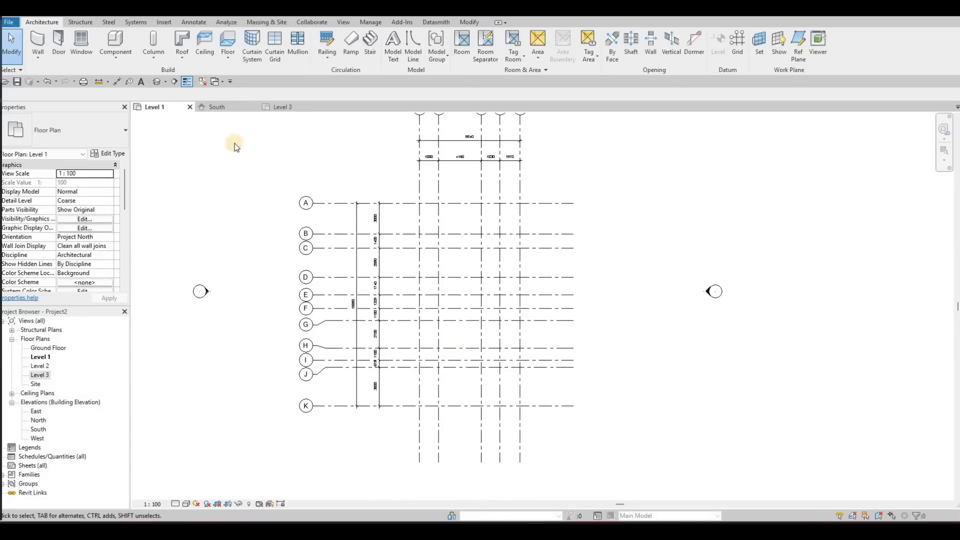
Step: Start the Wall command and draw an Exterior - wall 1 segment along grid A from grid 1 to grid 5
{"action": "key", "text": "w"}
{"action": "key", "text": "a"}
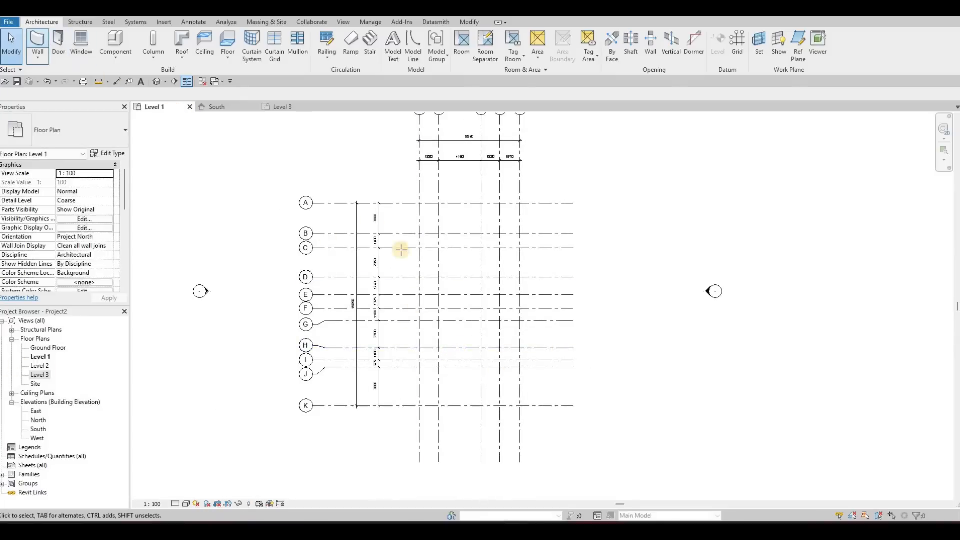
{"action": "scroll", "coordinate": [439, 202], "scroll_direction": "up", "scroll_amount": 2}
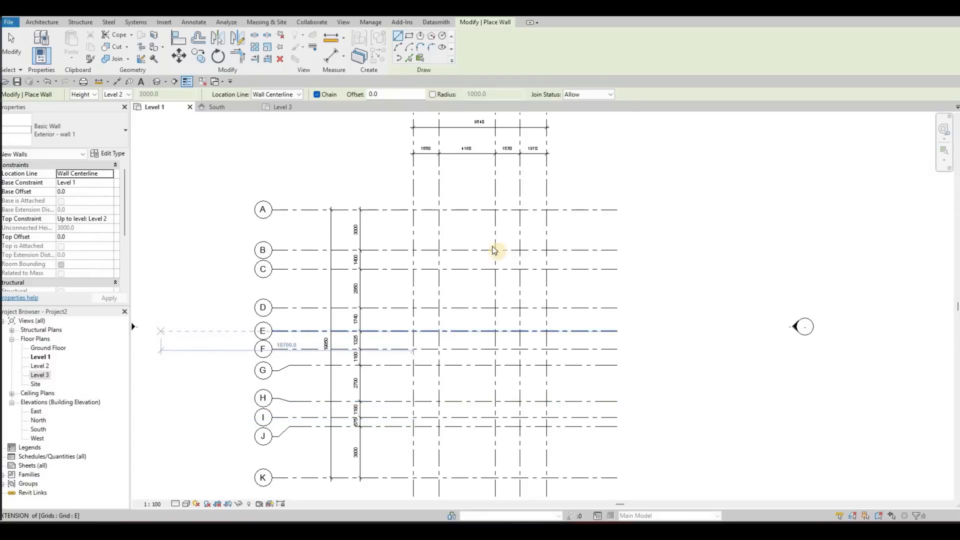
{"action": "left_click", "coordinate": [413, 210]}
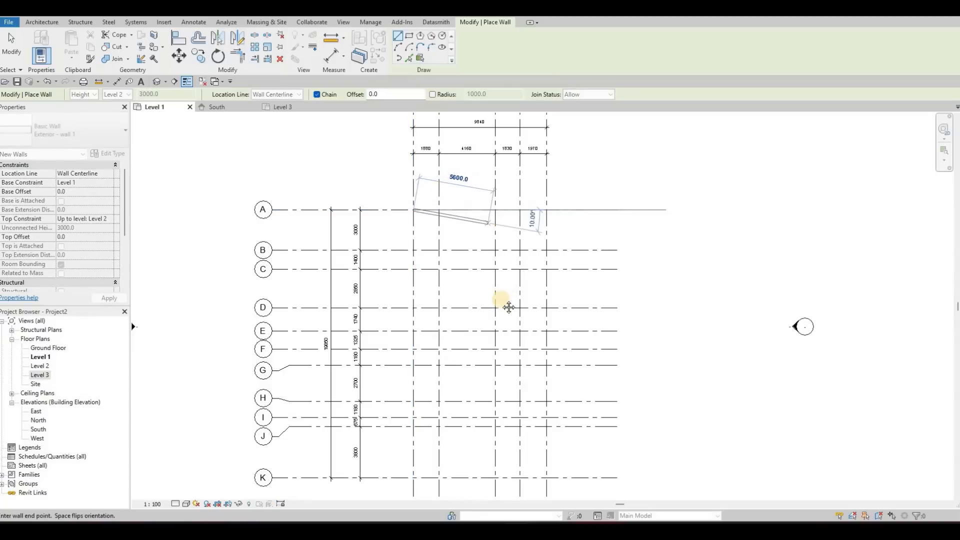
{"action": "middle_click_drag", "start_coordinate": [526, 284], "coordinate": [508, 367]}
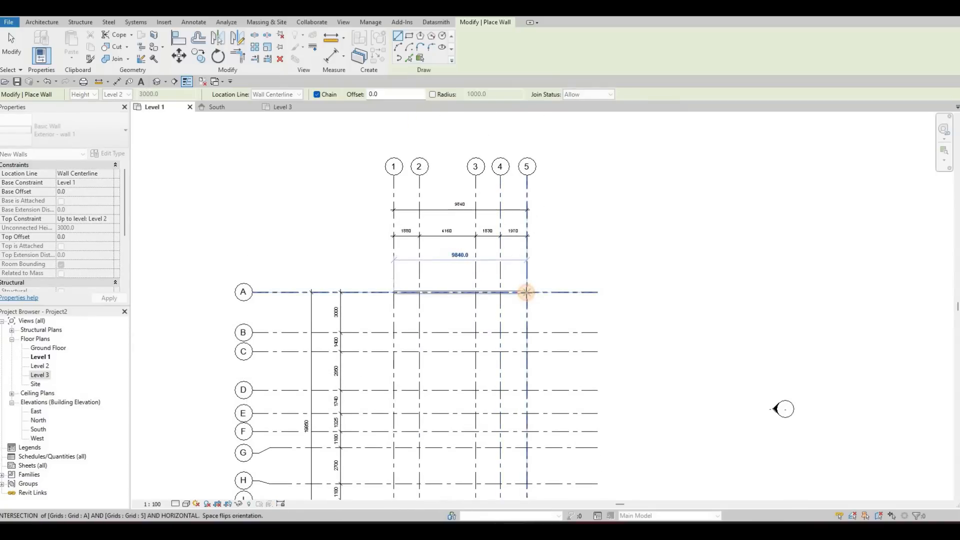
{"action": "left_click", "coordinate": [527, 292]}
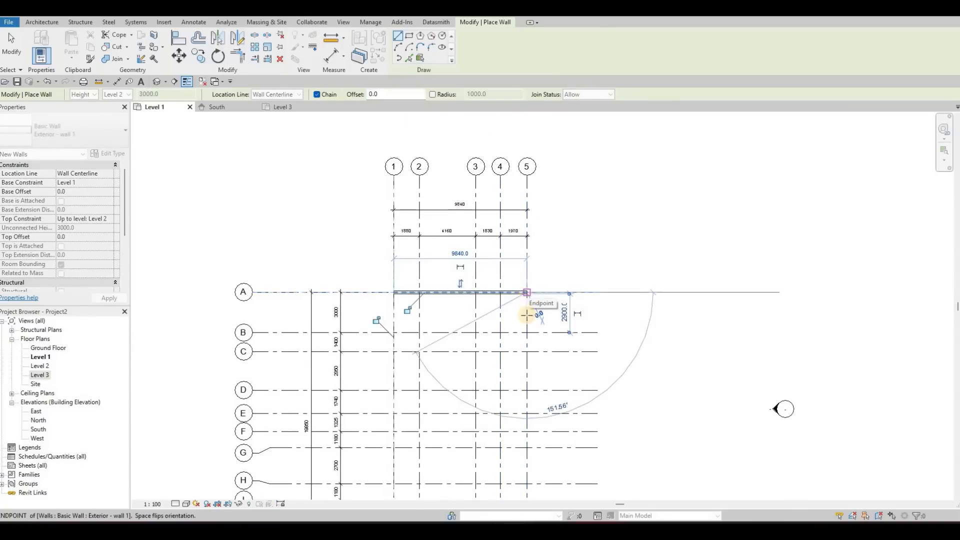
Step: Continue the wall along grid 5 to grid C, and along grid C about 6500 mm toward grid 1
{"action": "middle_click_drag", "start_coordinate": [527, 311], "coordinate": [536, 233]}
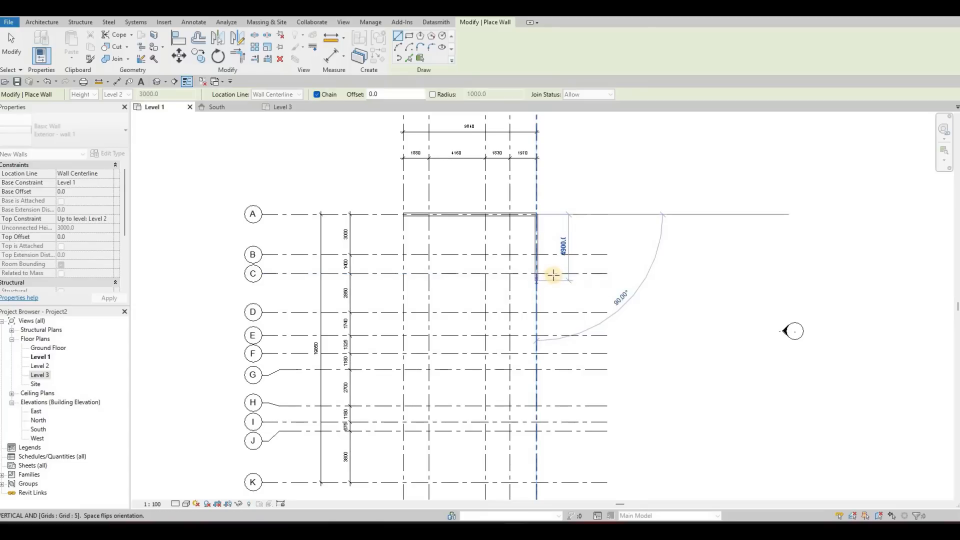
{"action": "middle_click_drag", "start_coordinate": [536, 276], "coordinate": [553, 274]}
{"action": "left_click", "coordinate": [553, 273]}
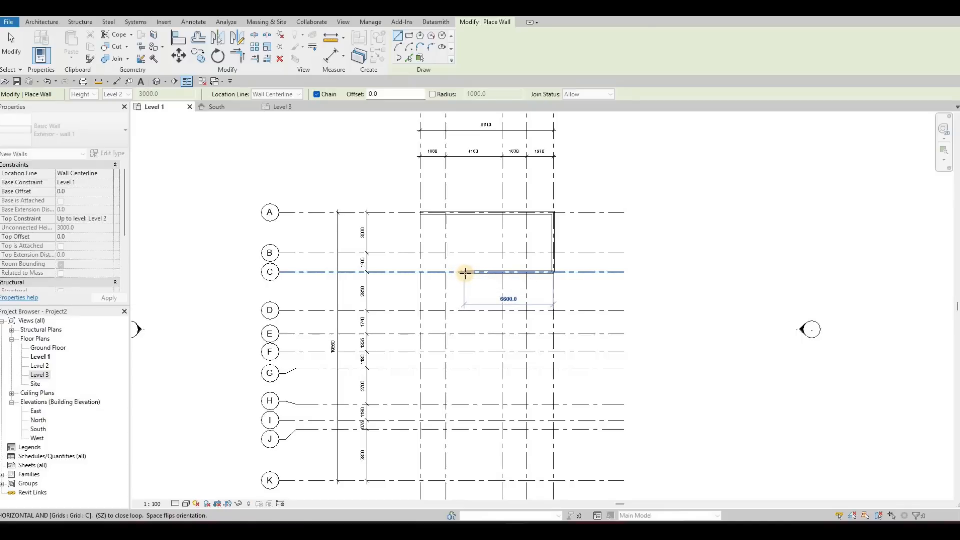
{"action": "left_click", "coordinate": [465, 272]}
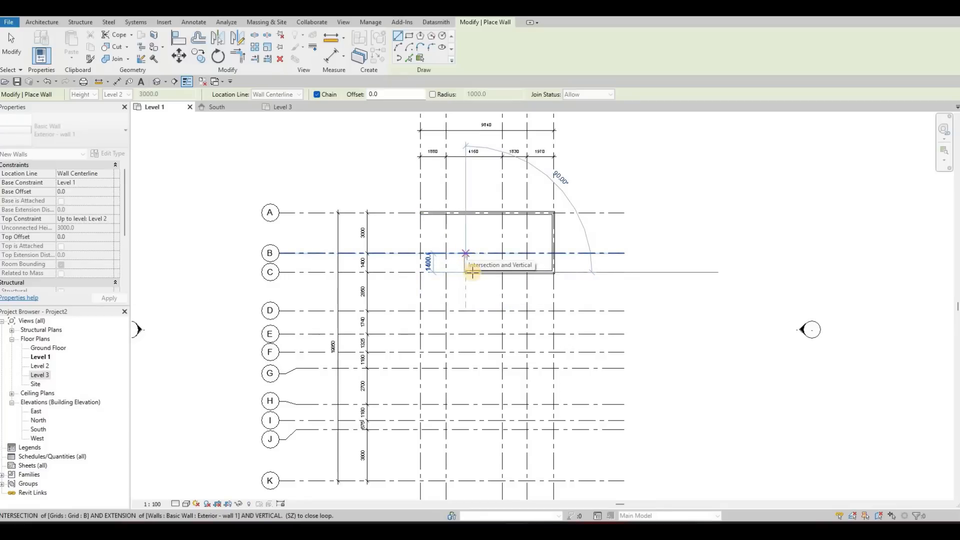
Step: Continue the wall perpendicularly from grid C to grid B, run it along grid B to grid 1, and end the chain
{"action": "middle_click_drag", "start_coordinate": [467, 254], "coordinate": [475, 271]}
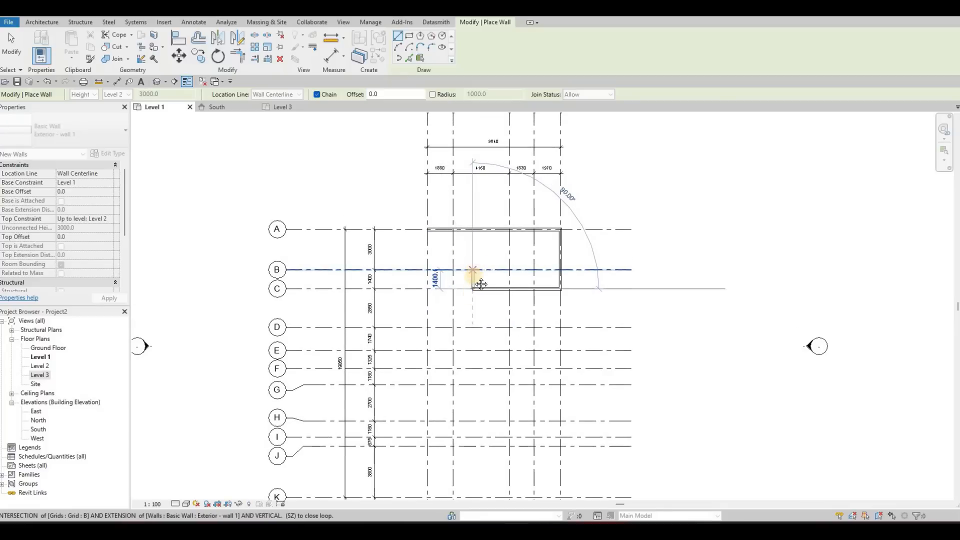
{"action": "scroll", "coordinate": [467, 285], "scroll_direction": "down", "scroll_amount": 2}
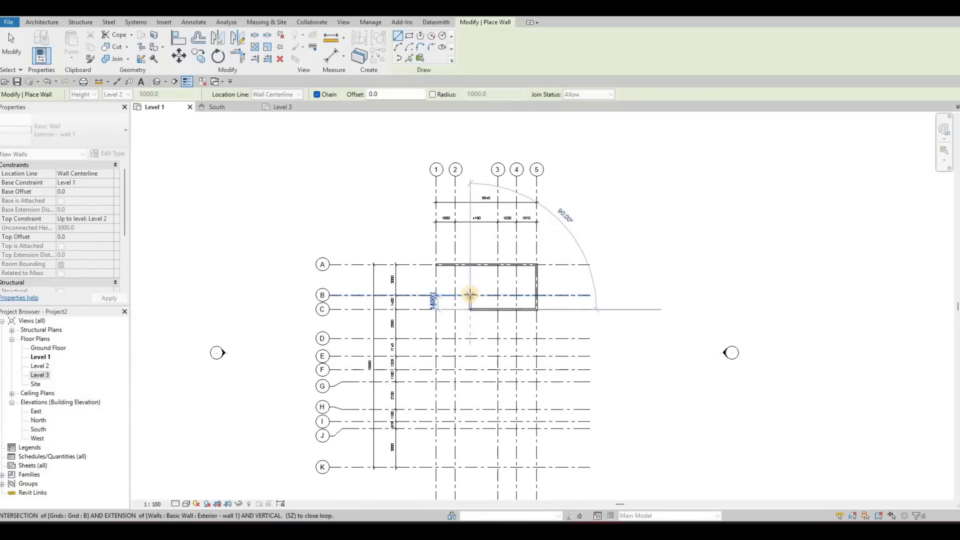
{"action": "left_click", "coordinate": [470, 295]}
{"action": "scroll", "coordinate": [470, 295], "scroll_direction": "up", "scroll_amount": 2}
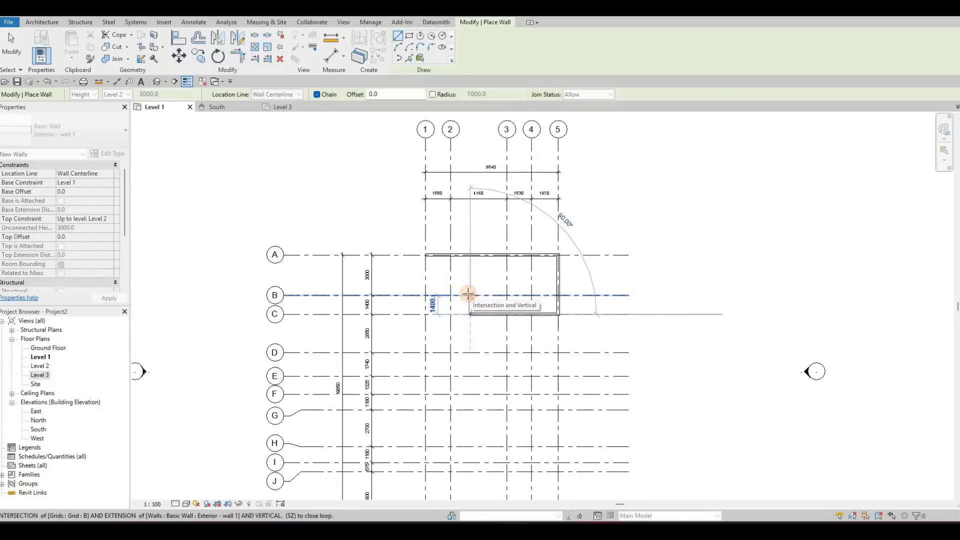
{"action": "left_click", "coordinate": [429, 309]}
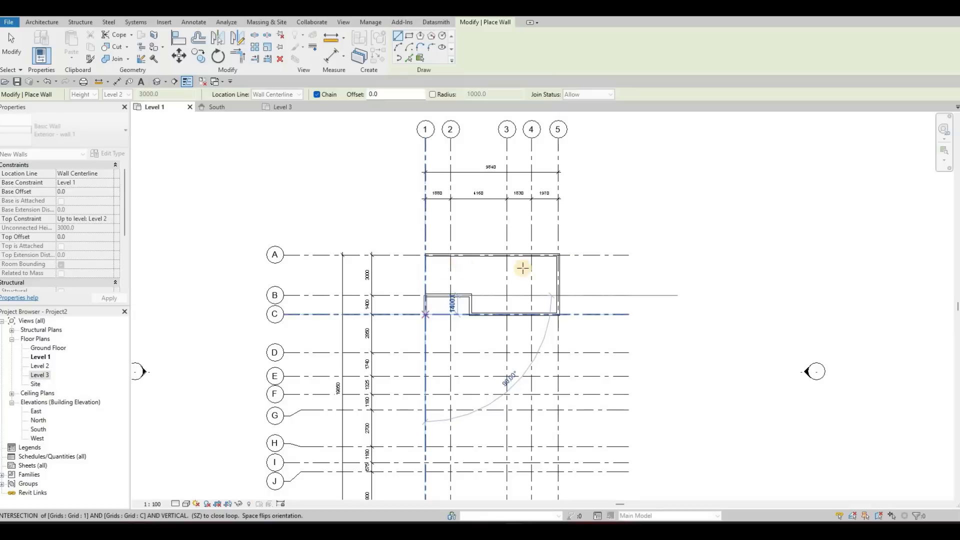
{"action": "scroll", "coordinate": [438, 265], "scroll_direction": "up", "scroll_amount": 2}
{"action": "key", "text": "Escape"}
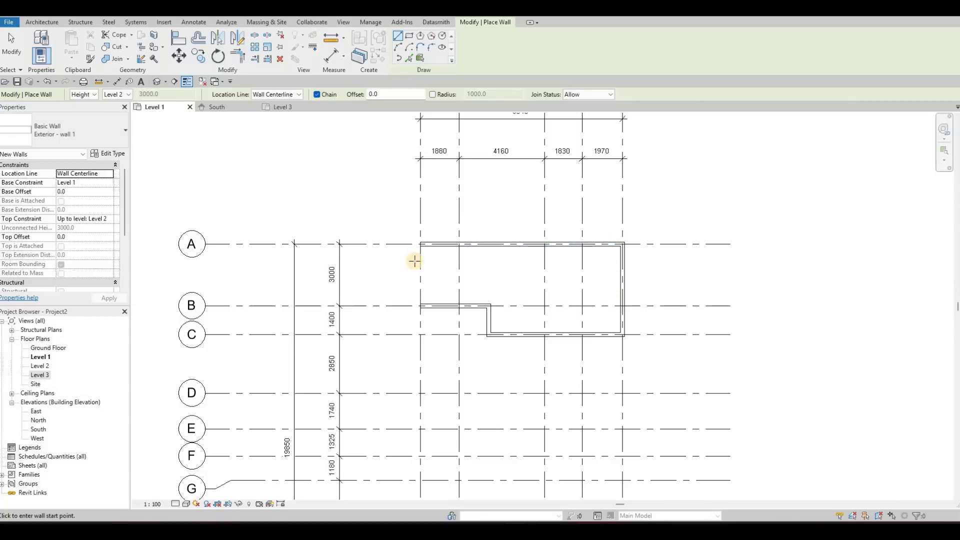
Step: Close the outline with a wall along grid 1 from grid A to grid B
{"action": "left_click", "coordinate": [421, 245]}
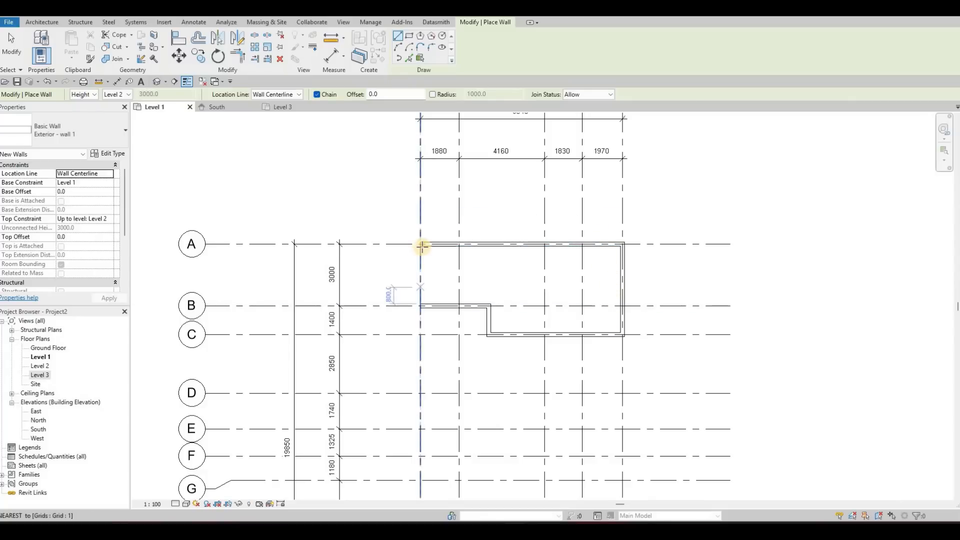
{"action": "left_click", "coordinate": [422, 305]}
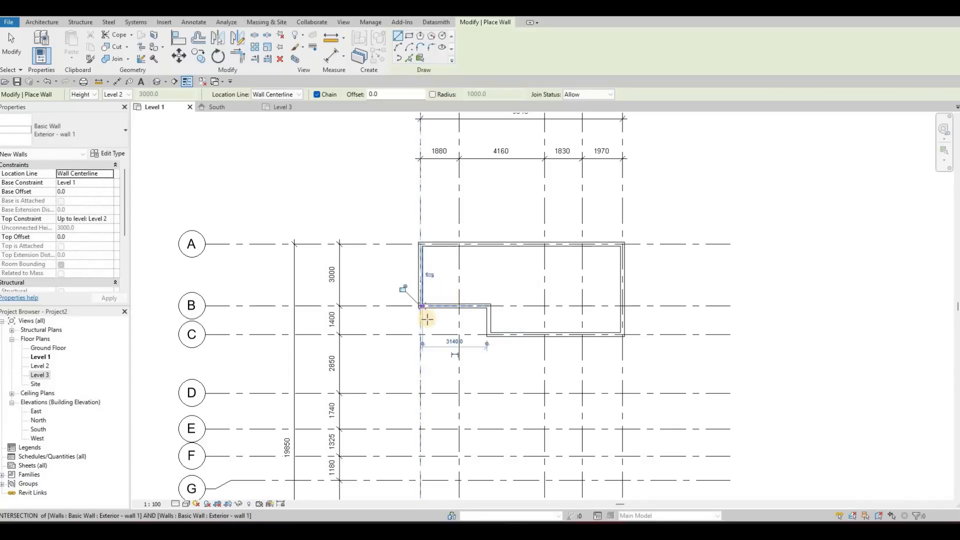
{"action": "key", "text": "Escape"}
Step: Draw an Exterior - wall 1 segment along grid 1 from grid B to grid H
{"action": "middle_click_drag", "start_coordinate": [440, 273], "coordinate": [435, 221]}
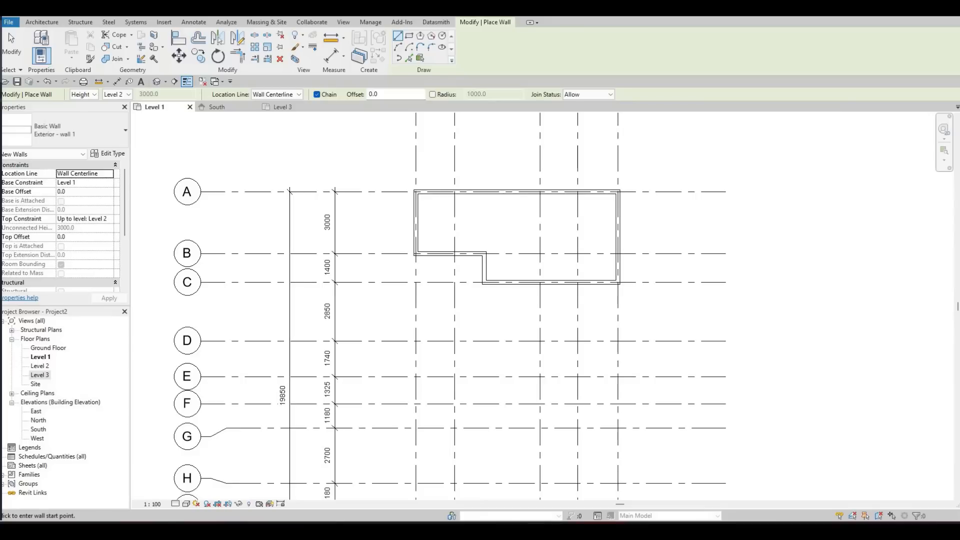
{"action": "left_click", "coordinate": [415, 263]}
{"action": "scroll", "coordinate": [425, 288], "scroll_direction": "down", "scroll_amount": 1}
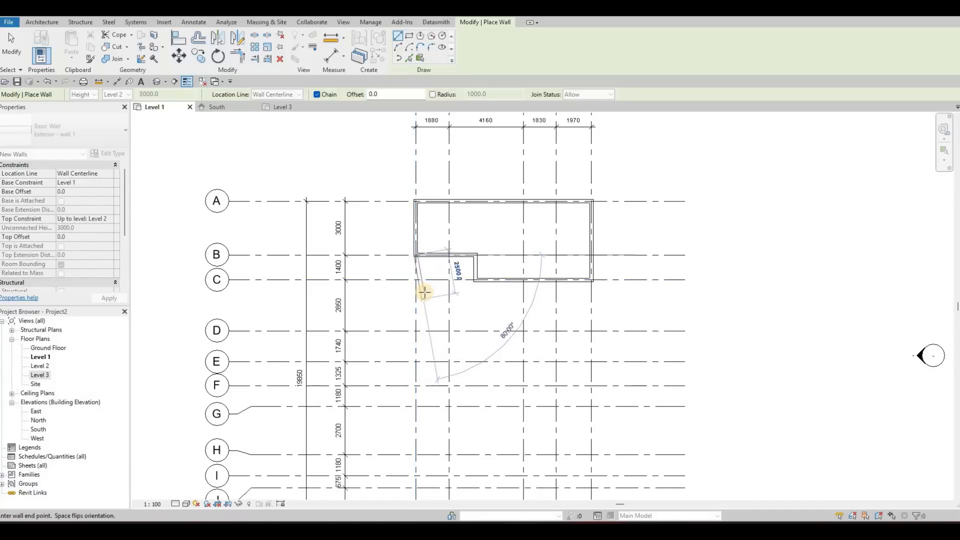
{"action": "middle_click_drag", "start_coordinate": [424, 292], "coordinate": [427, 238]}
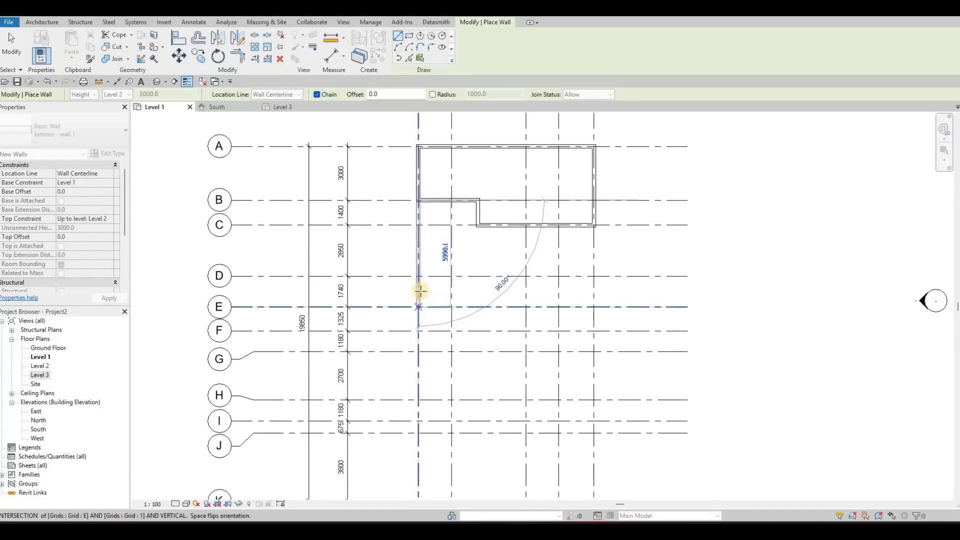
{"action": "middle_click_drag", "start_coordinate": [421, 291], "coordinate": [414, 268]}
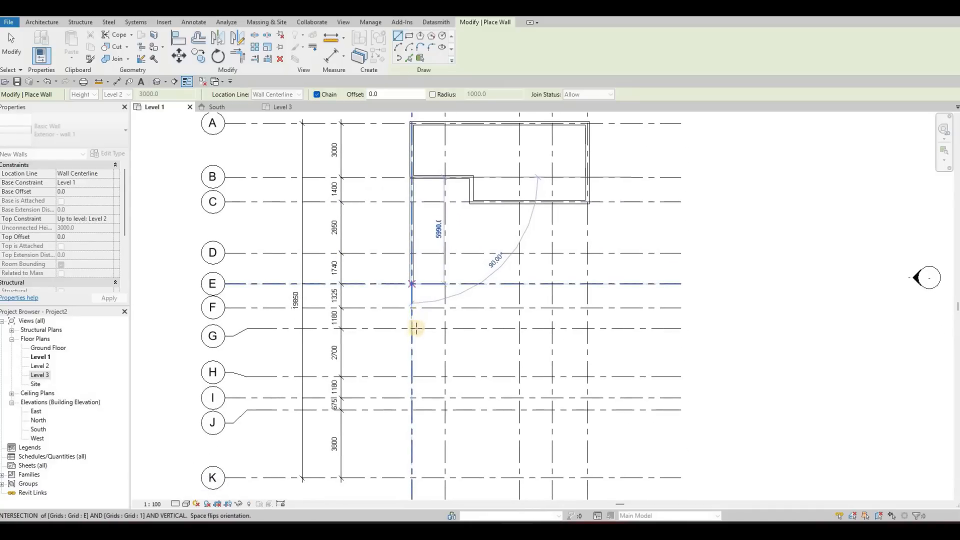
{"action": "left_click", "coordinate": [411, 376]}
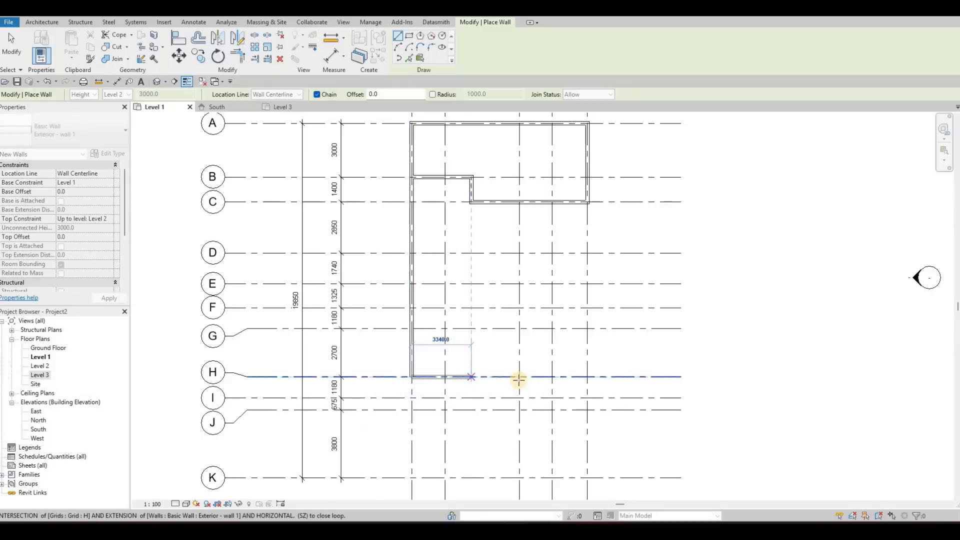
Step: Continue the wall along grid H to grid 3, and along grid 3 to grid J
{"action": "scroll", "coordinate": [513, 408], "scroll_direction": "down", "scroll_amount": 4}
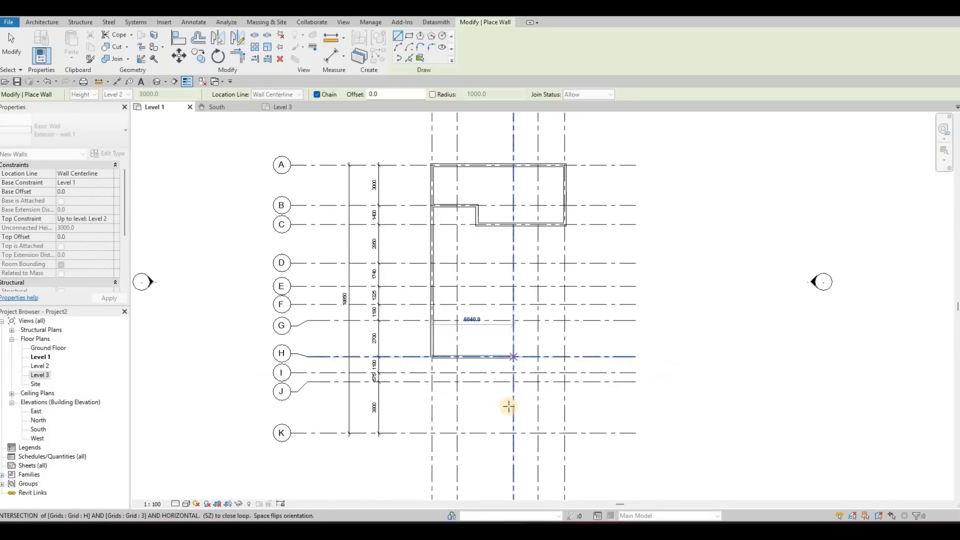
{"action": "scroll", "coordinate": [509, 406], "scroll_direction": "up", "scroll_amount": 3}
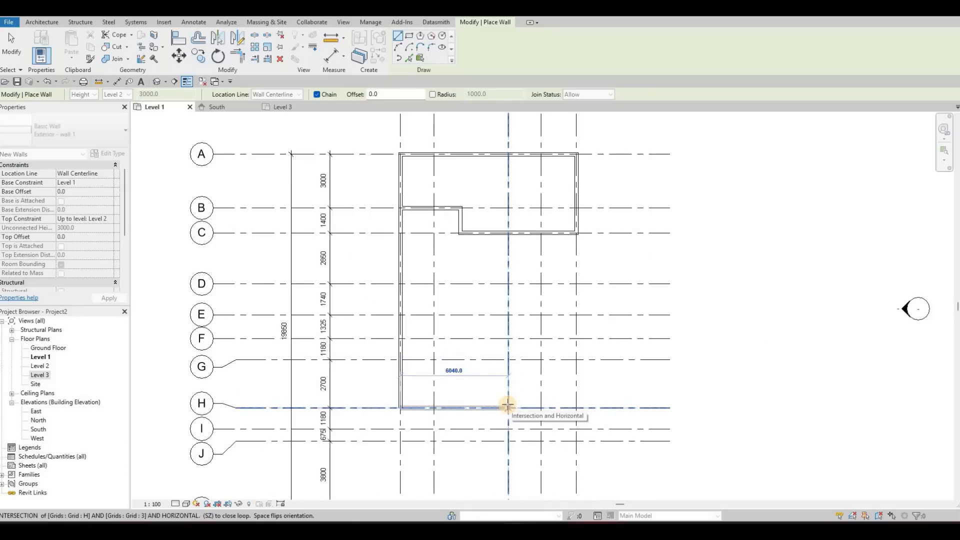
{"action": "left_click", "coordinate": [508, 406]}
{"action": "middle_click_drag", "start_coordinate": [508, 407], "coordinate": [504, 370]}
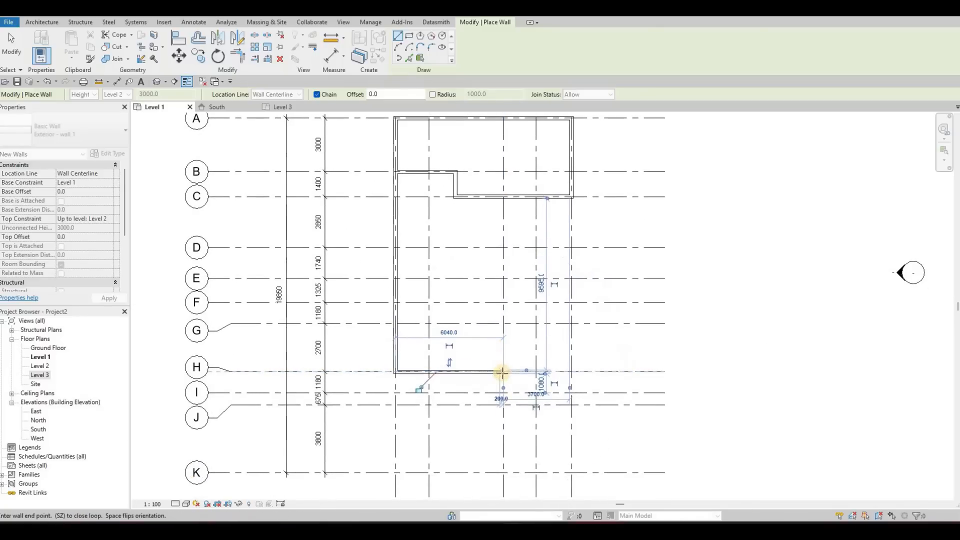
{"action": "middle_click_drag", "start_coordinate": [501, 405], "coordinate": [502, 385]}
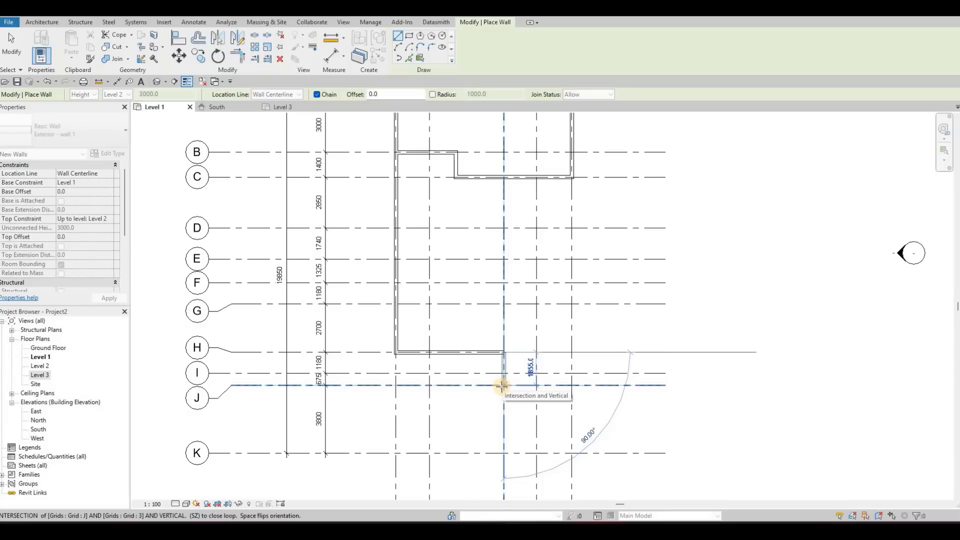
{"action": "left_click", "coordinate": [536, 386]}
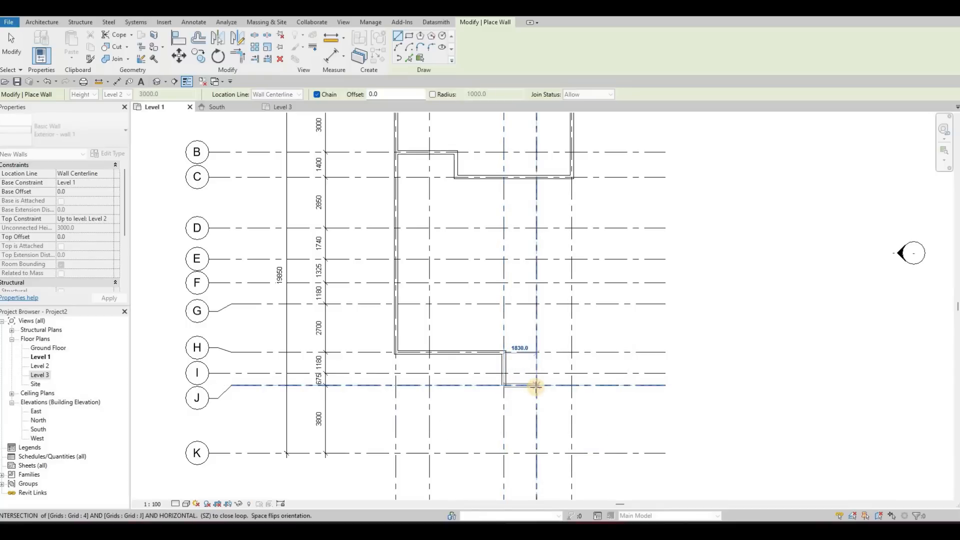
Step: Run the wall along grid J through grid 4 to grid 5, join it along grid 5 to grid C, and end the chain
{"action": "left_click", "coordinate": [536, 386]}
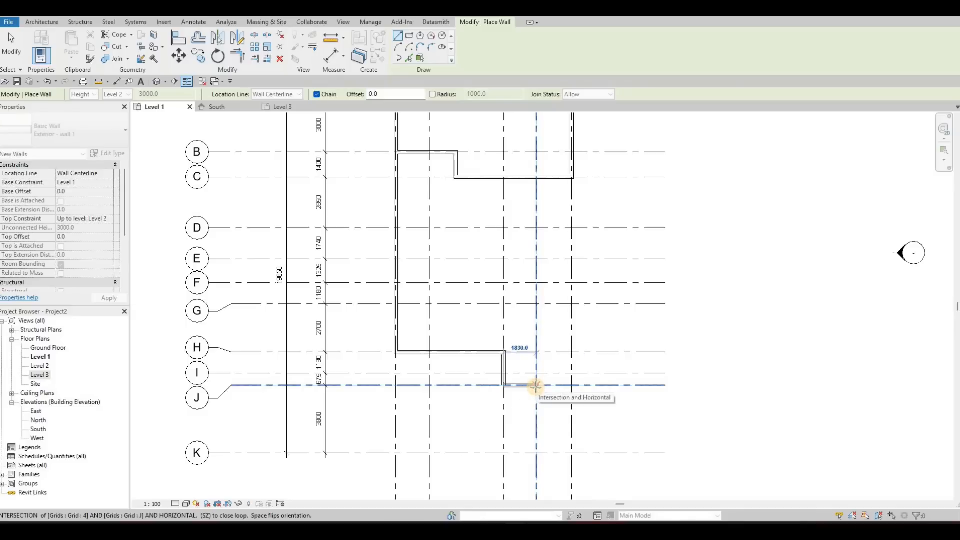
{"action": "left_click", "coordinate": [536, 385]}
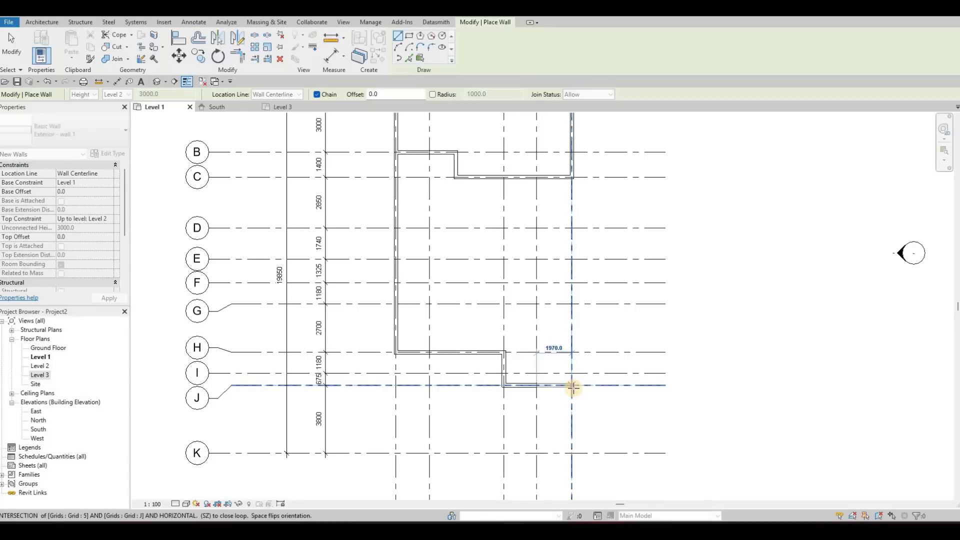
{"action": "scroll", "coordinate": [573, 389], "scroll_direction": "down", "scroll_amount": 4}
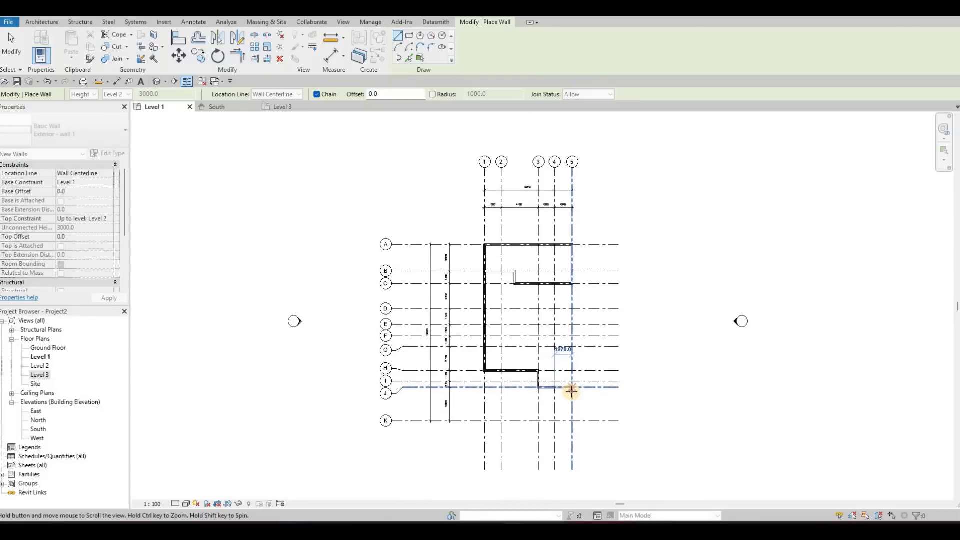
{"action": "scroll", "coordinate": [572, 389], "scroll_direction": "up", "scroll_amount": 3}
{"action": "left_click", "coordinate": [570, 389]}
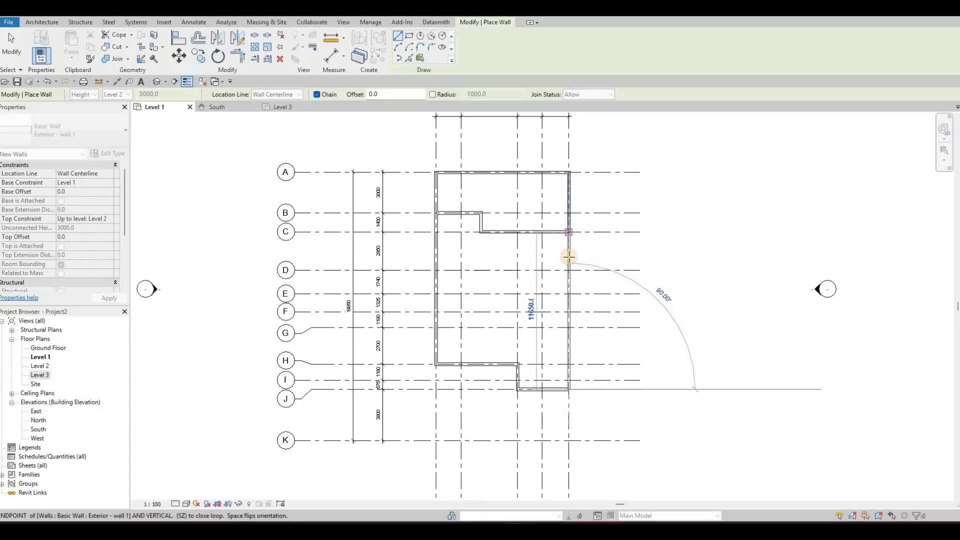
{"action": "left_click", "coordinate": [568, 257]}
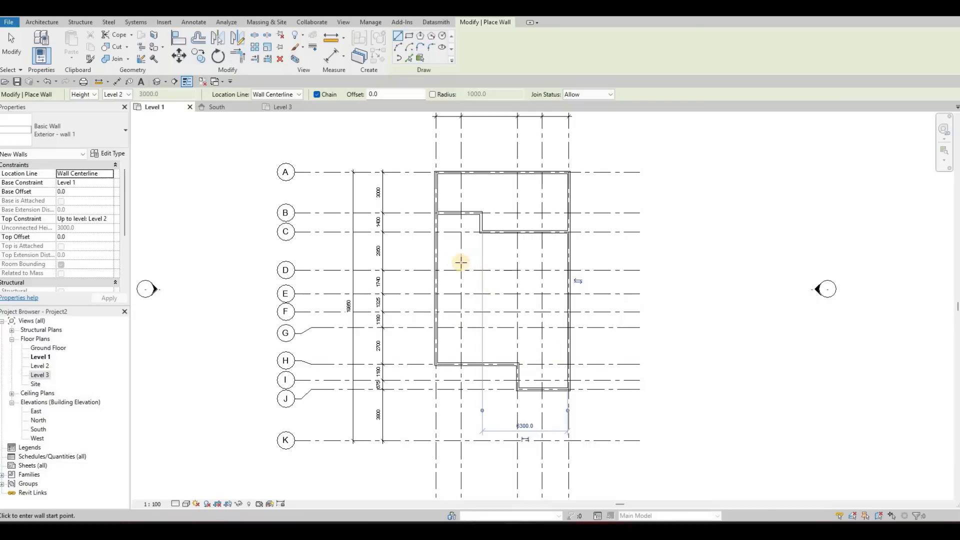
{"action": "key", "text": "Escape"}
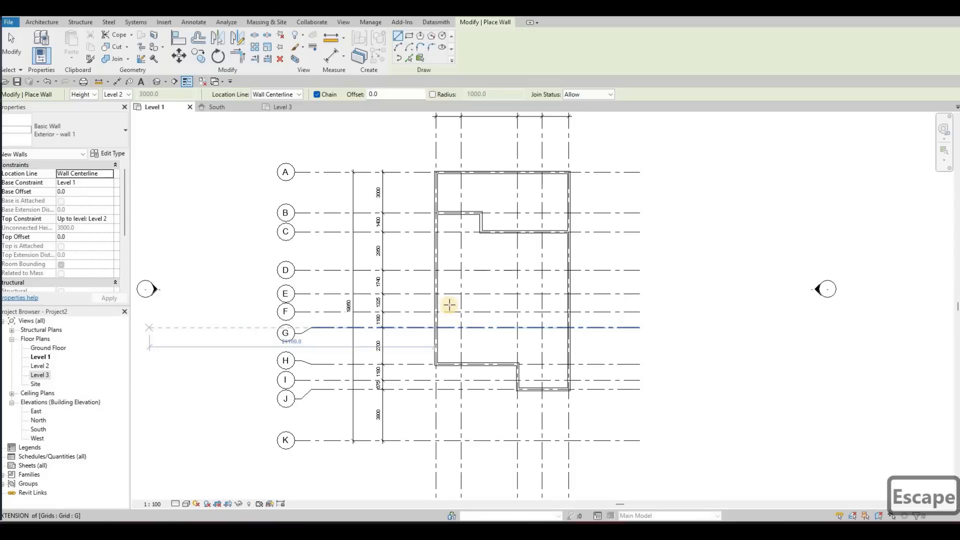
Step: Draw a wall along grid E from grid 1 to grid 2, continue it along grid 2 to grid H, and end the chain
{"action": "key", "text": "F1"}
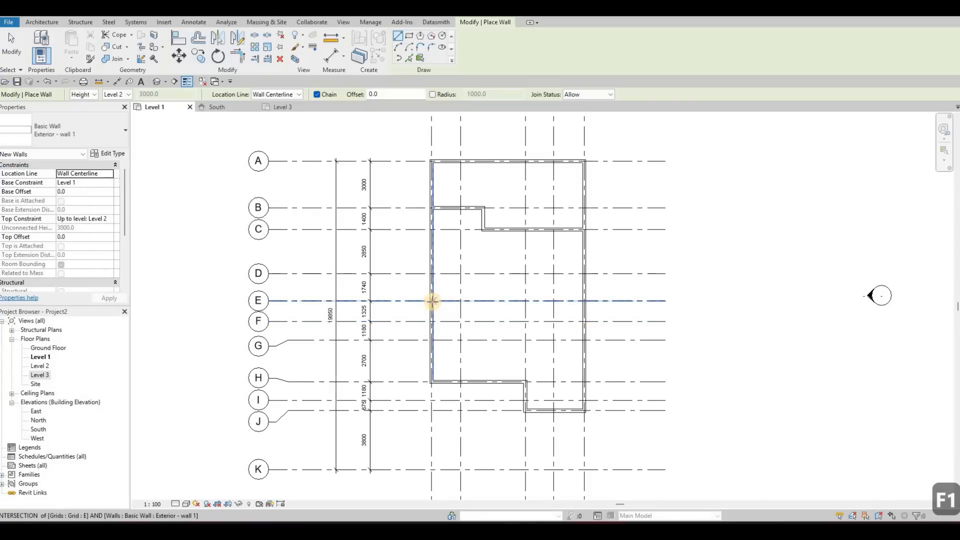
{"action": "left_click", "coordinate": [460, 302]}
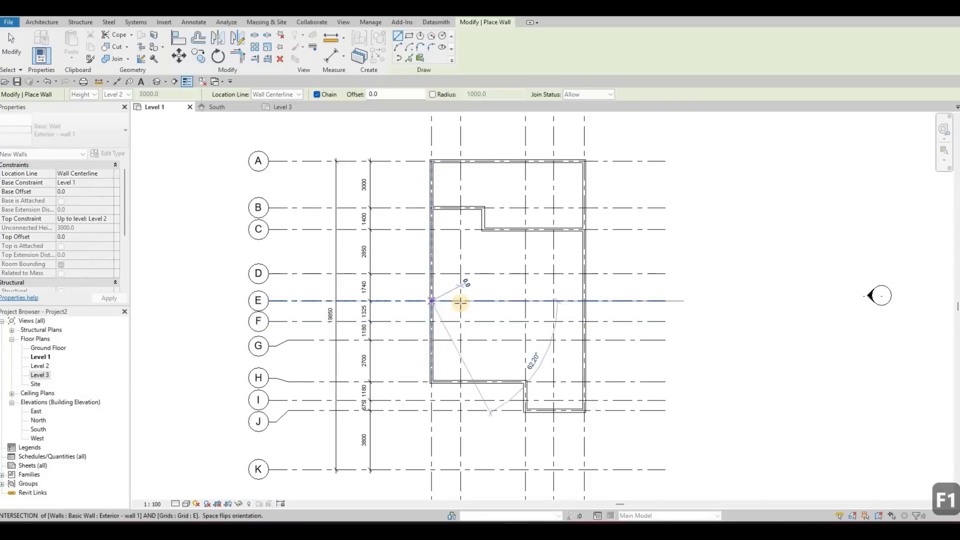
{"action": "left_click", "coordinate": [460, 302]}
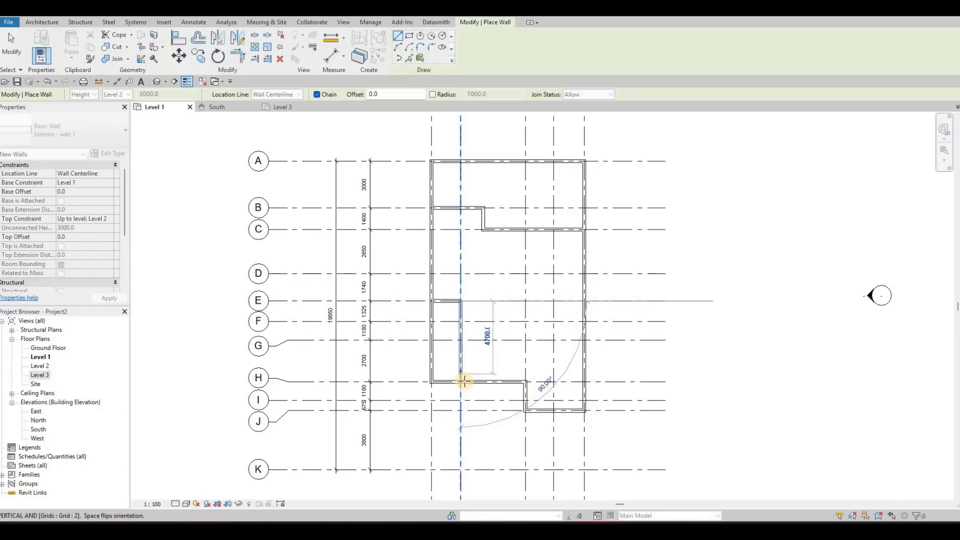
{"action": "left_click", "coordinate": [459, 381]}
{"action": "key", "text": "Escape"}
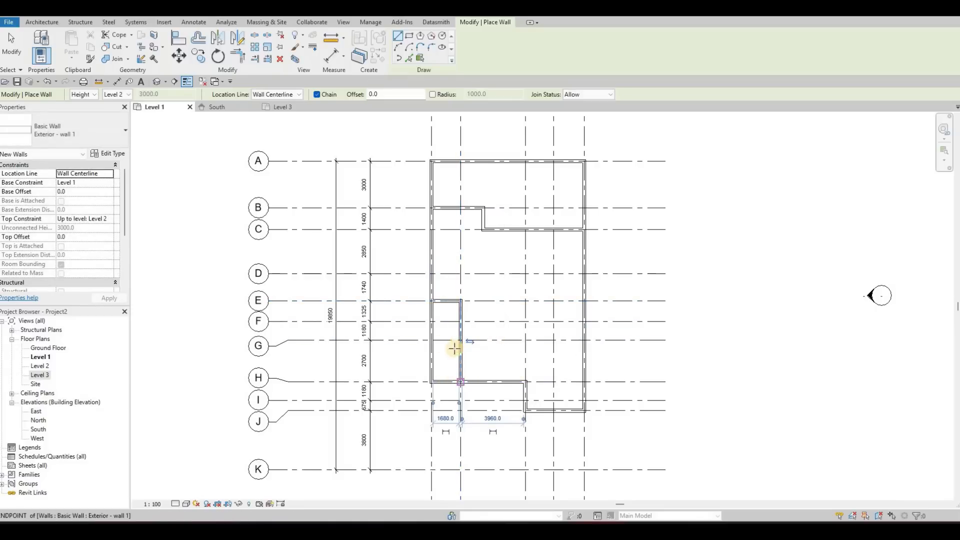
Step: Look over the drawn walls between grids A and J, and exit the Wall command
{"action": "middle_click_drag", "start_coordinate": [450, 325], "coordinate": [407, 357]}
{"action": "scroll", "coordinate": [408, 357], "scroll_direction": "down", "scroll_amount": 2}
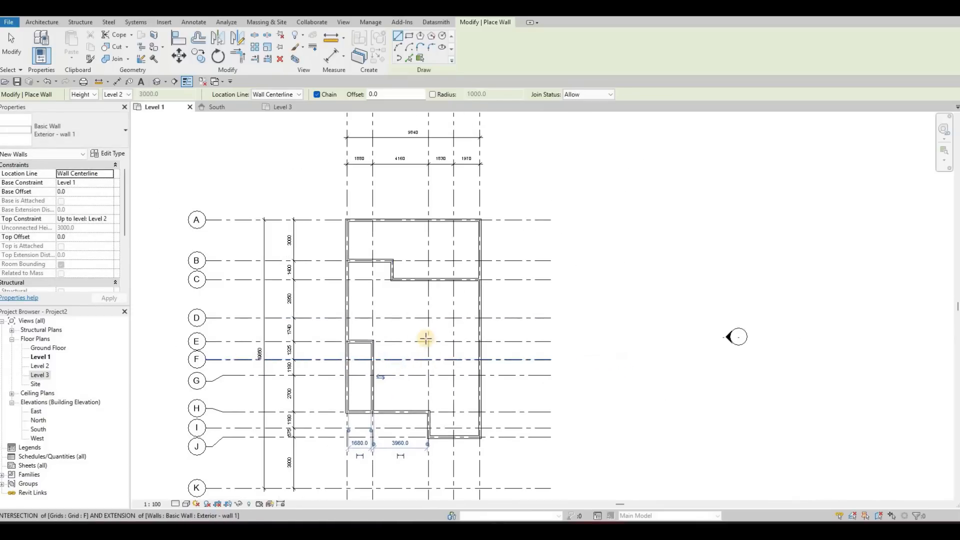
{"action": "middle_click_drag", "start_coordinate": [412, 329], "coordinate": [416, 360]}
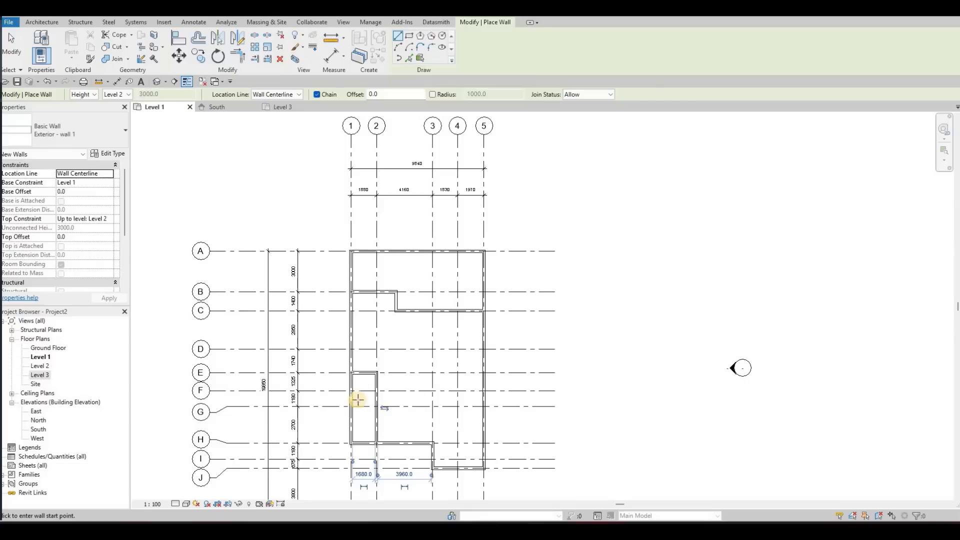
{"action": "scroll", "coordinate": [371, 310], "scroll_direction": "up", "scroll_amount": 2}
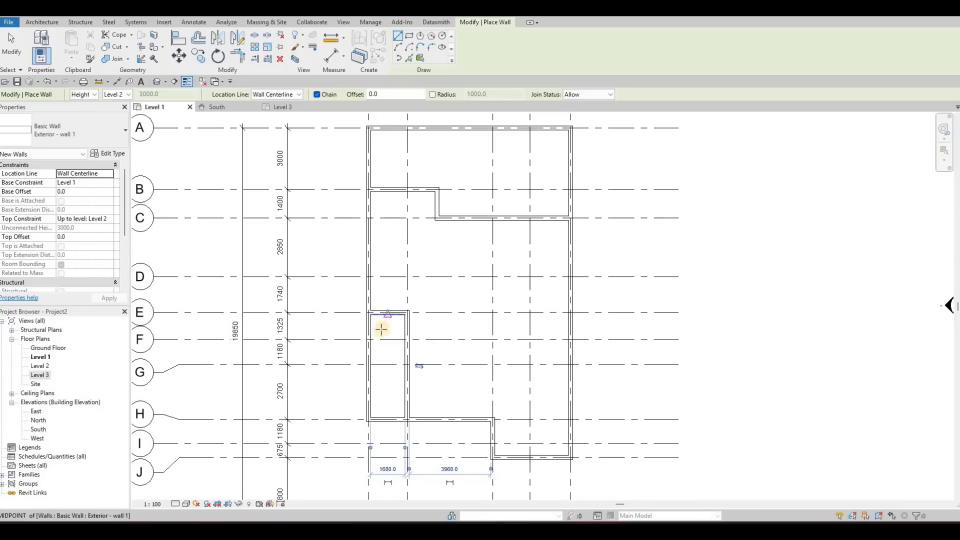
{"action": "mouse_move", "coordinate": [428, 375]}
{"action": "middle_mouse_down"}
{"action": "mouse_move", "coordinate": [436, 382]}
{"action": "mouse_move", "coordinate": [426, 344]}
{"action": "middle_mouse_up"}
{"action": "scroll", "coordinate": [446, 383], "scroll_direction": "down", "scroll_amount": 2}
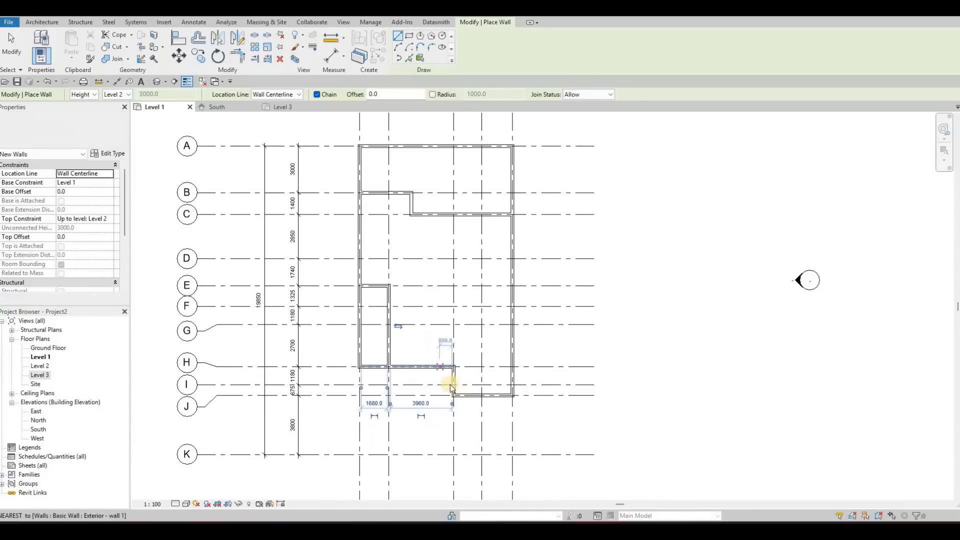
{"action": "middle_click_drag", "start_coordinate": [450, 386], "coordinate": [435, 395]}
{"action": "key", "text": "Escape"}
{"action": "key", "text": "Escape"}
{"action": "middle_click_drag", "start_coordinate": [485, 327], "coordinate": [459, 318]}
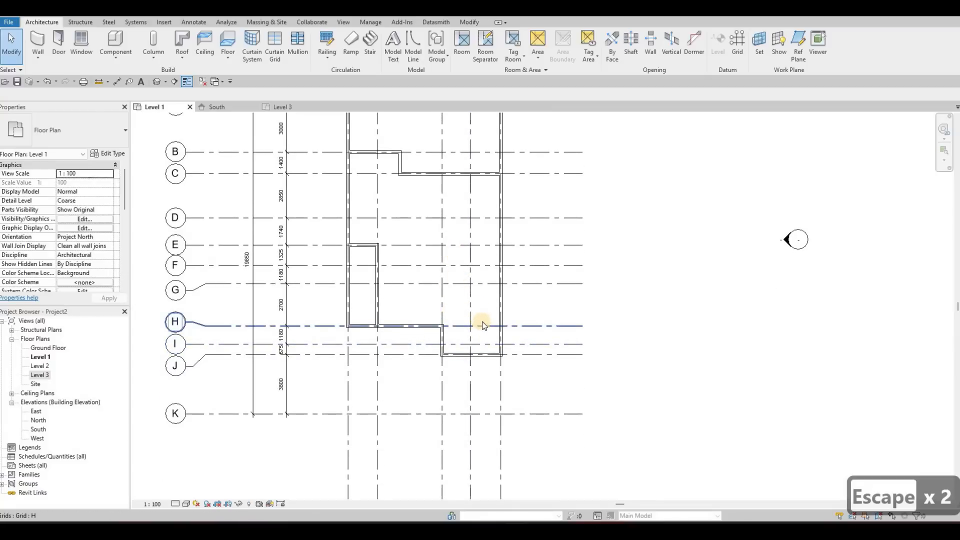
{"action": "middle_click_drag", "start_coordinate": [500, 325], "coordinate": [539, 407]}
{"action": "scroll", "coordinate": [516, 357], "scroll_direction": "down", "scroll_amount": 2}
{"action": "middle_click_drag", "start_coordinate": [575, 340], "coordinate": [595, 347]}
{"action": "middle_click_drag", "start_coordinate": [645, 387], "coordinate": [669, 368]}
{"action": "scroll", "coordinate": [682, 400], "scroll_direction": "down", "scroll_amount": 1}
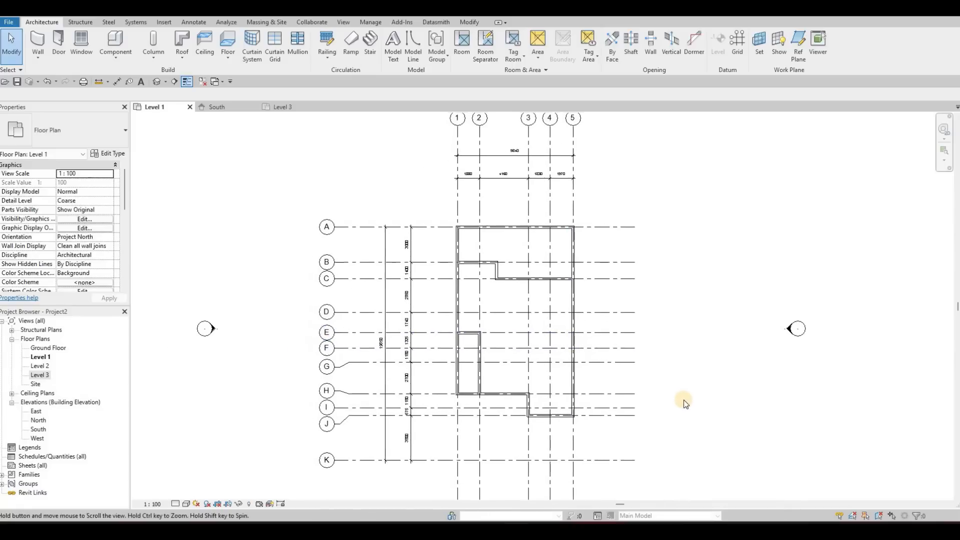